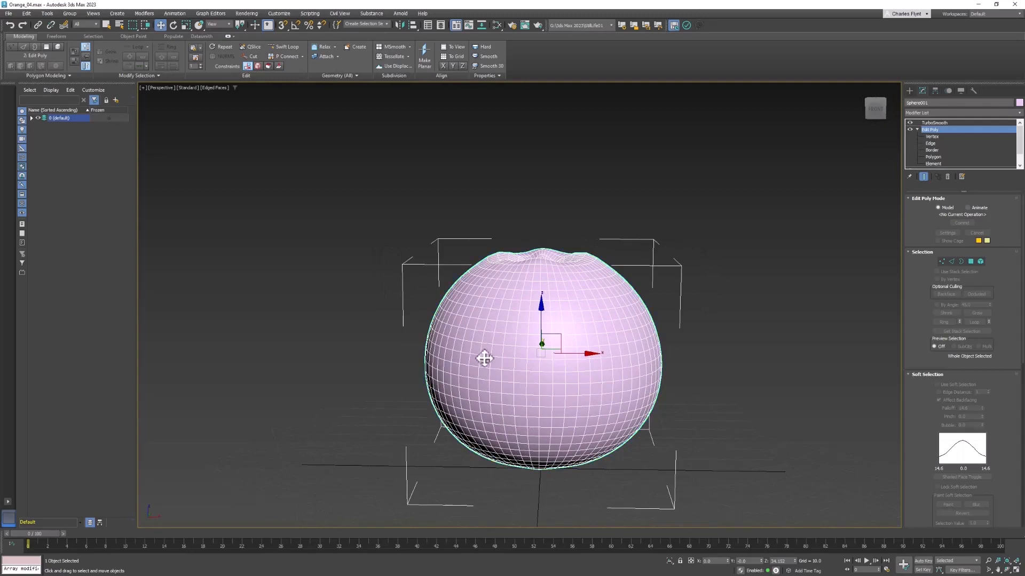
Step: Activate the Push/Pull paint deform brush on the orange mesh
alt+middle_drag(485, 358, 511, 368)
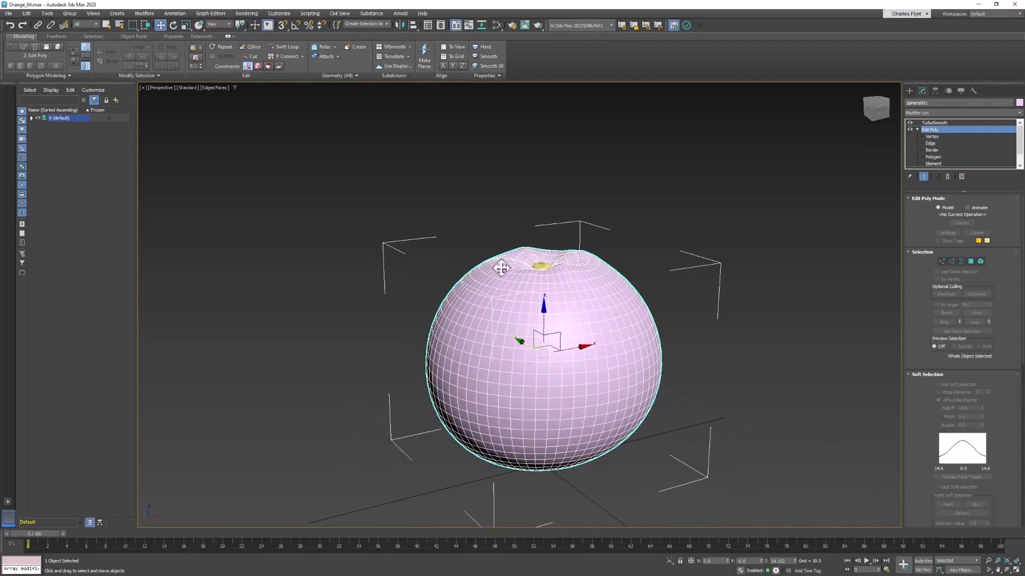
click(56, 36)
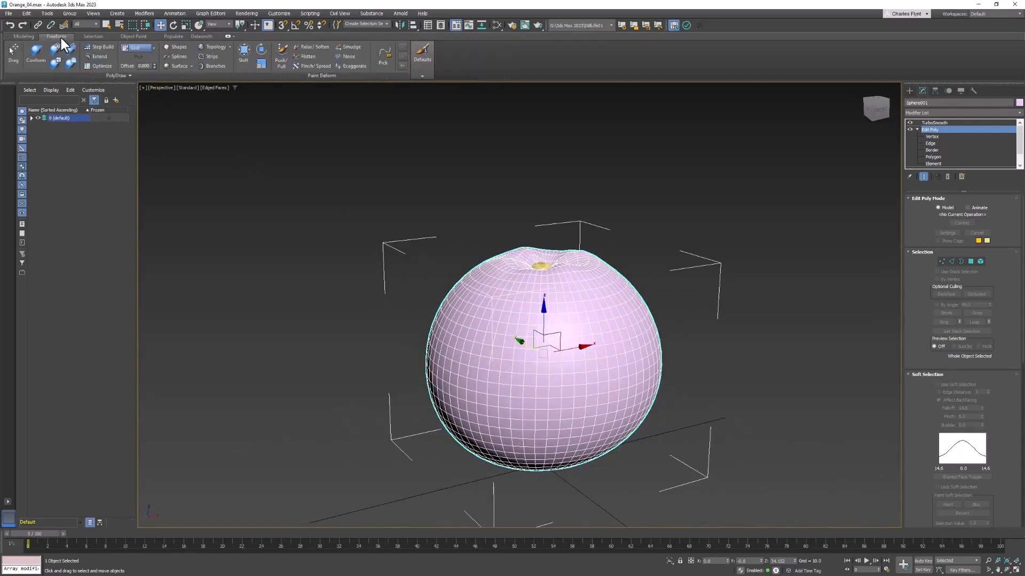
click(282, 56)
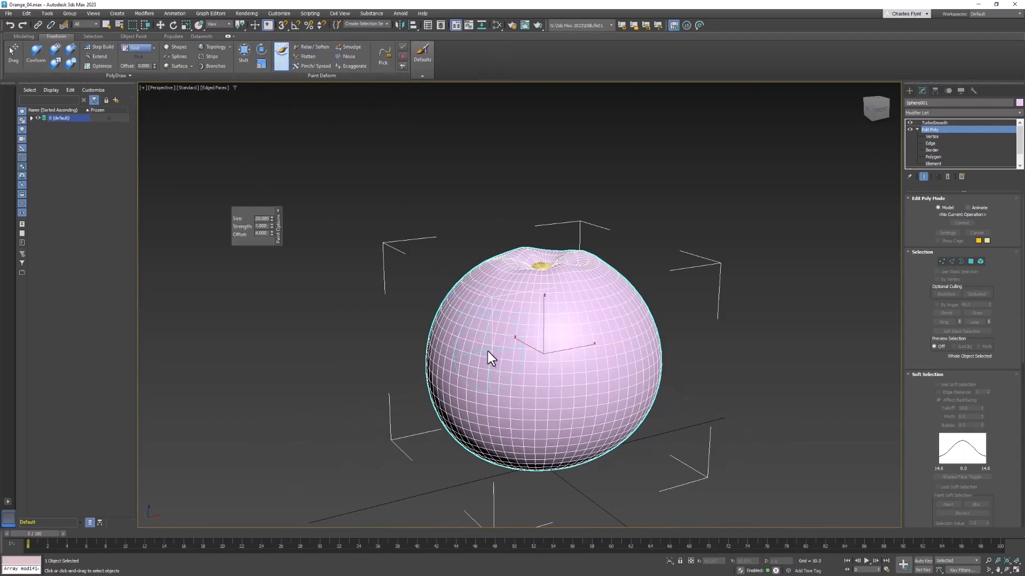
mouse_move(483, 370)
mouse_down()
mouse_move(463, 366)
mouse_move(483, 365)
mouse_up()
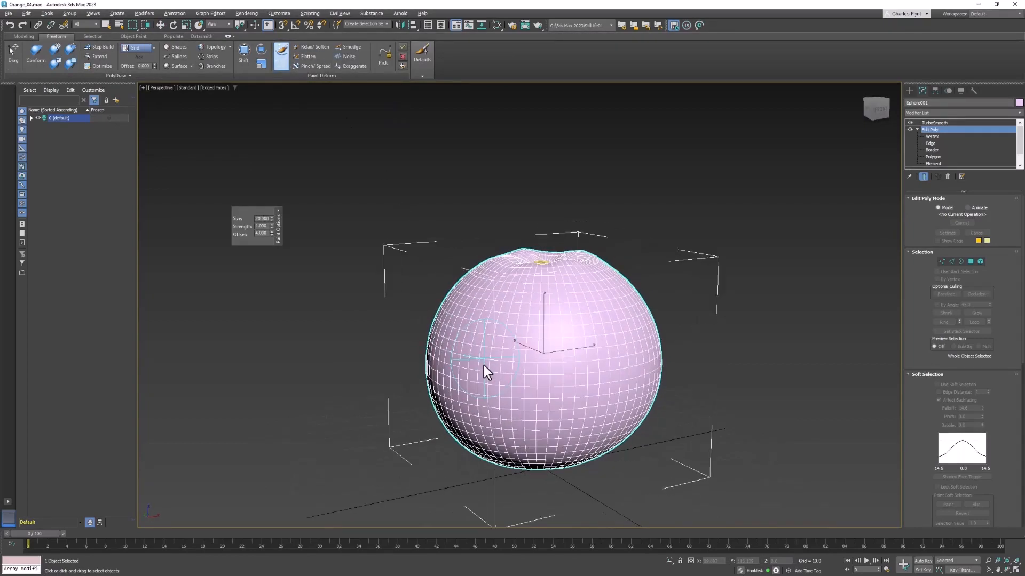
Step: Set the Push/Pull brush size to 35
click(261, 219)
text(50)
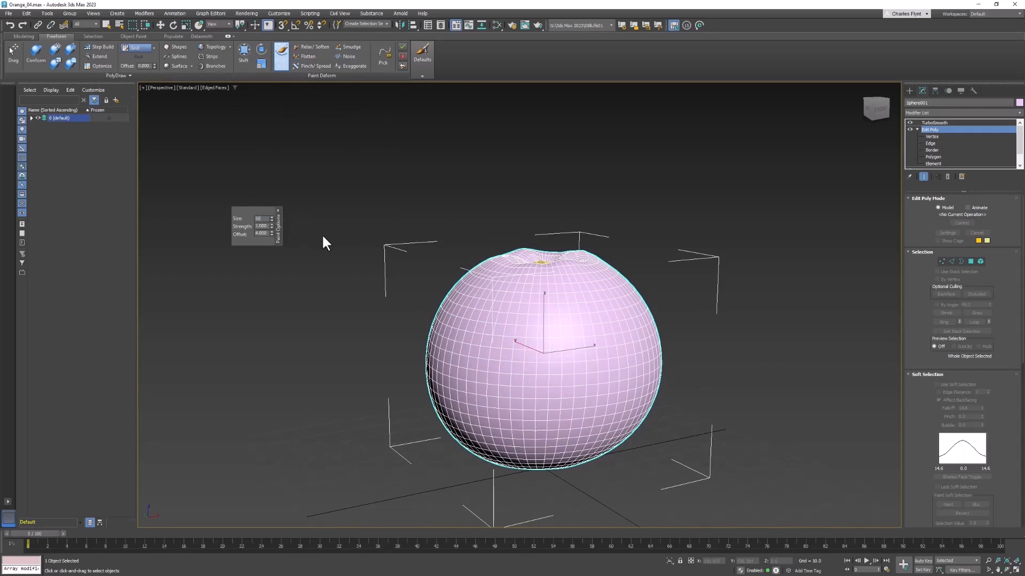
key(Return)
text(40)
key(Return)
text(35)
key(Return)
Step: Set the Push/Pull brush strength to 0.5
alt+middle_drag(508, 368, 482, 367)
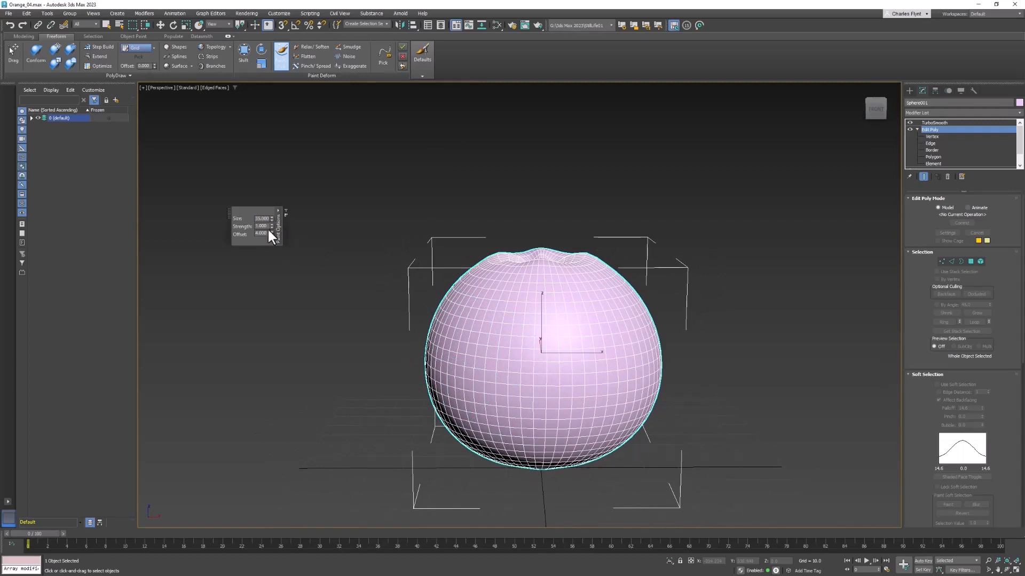
key(Tab)
text(.5)
key(Return)
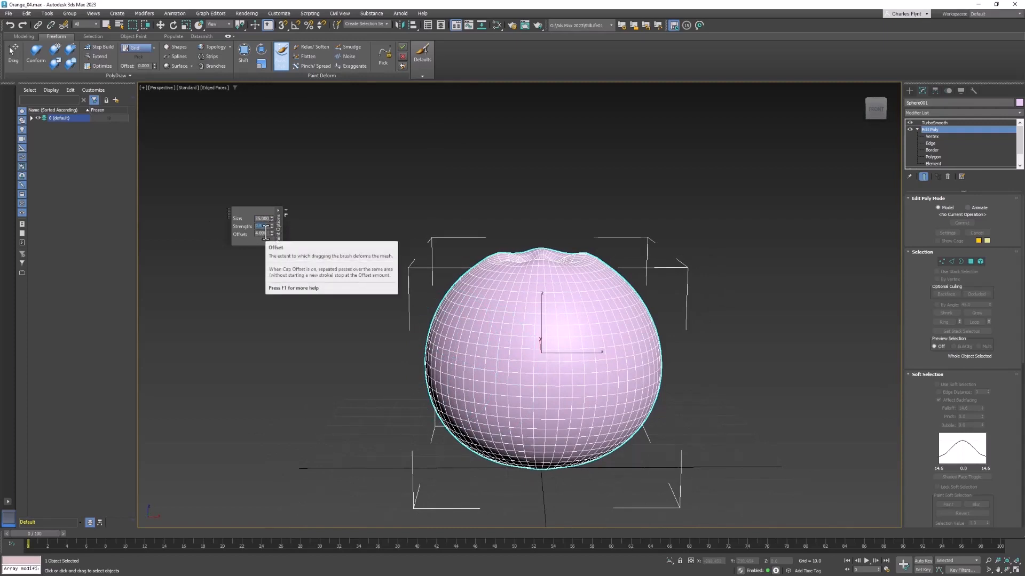
Step: Push and pull the sides of the orange with the brush to make its round outline slightly irregular
alt+middle_drag(428, 343, 457, 335)
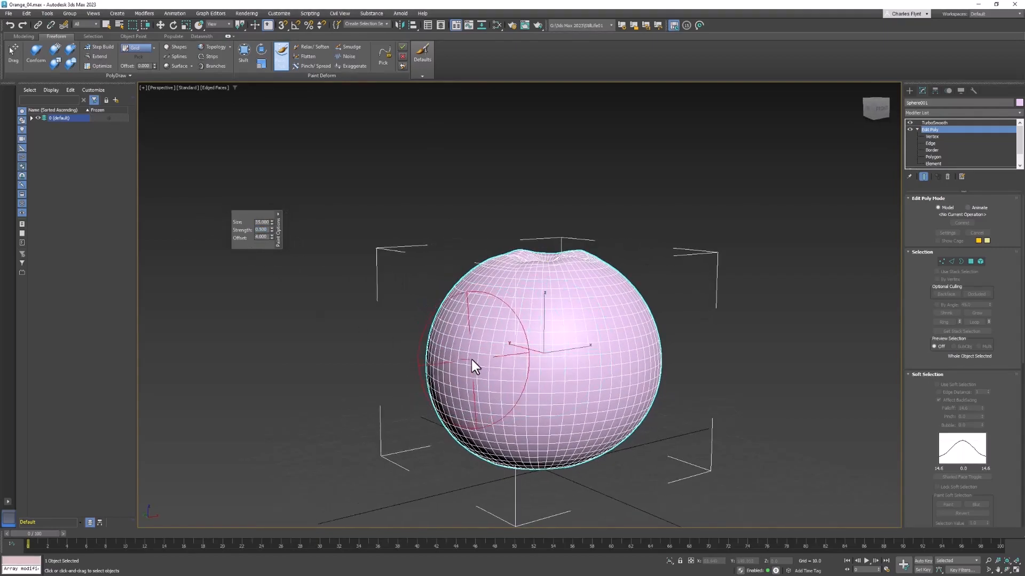
mouse_move(538, 360)
alt+middle_down()
mouse_move(464, 357)
mouse_move(488, 363)
alt+middle_up()
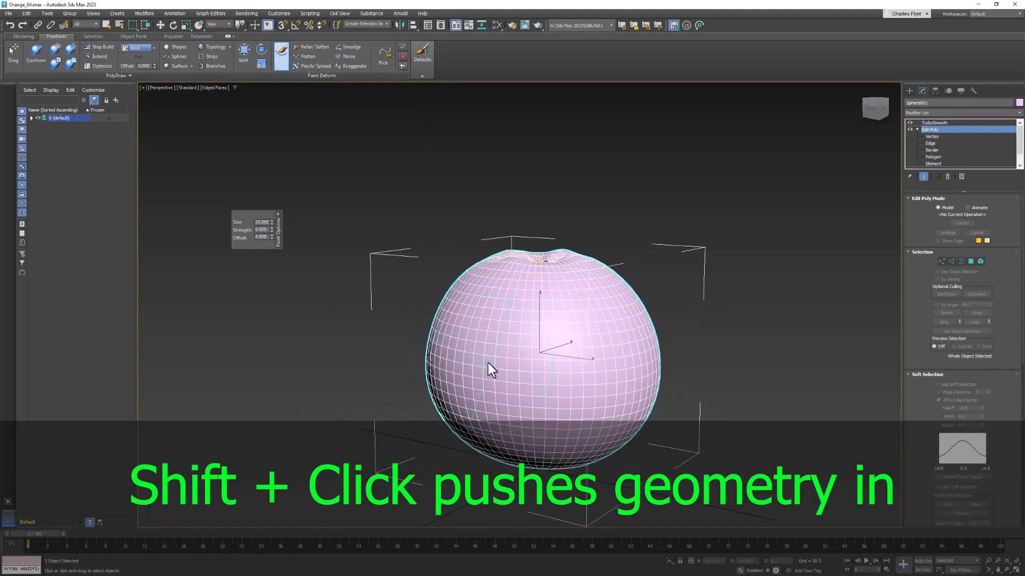
alt+middle_drag(565, 349, 457, 341)
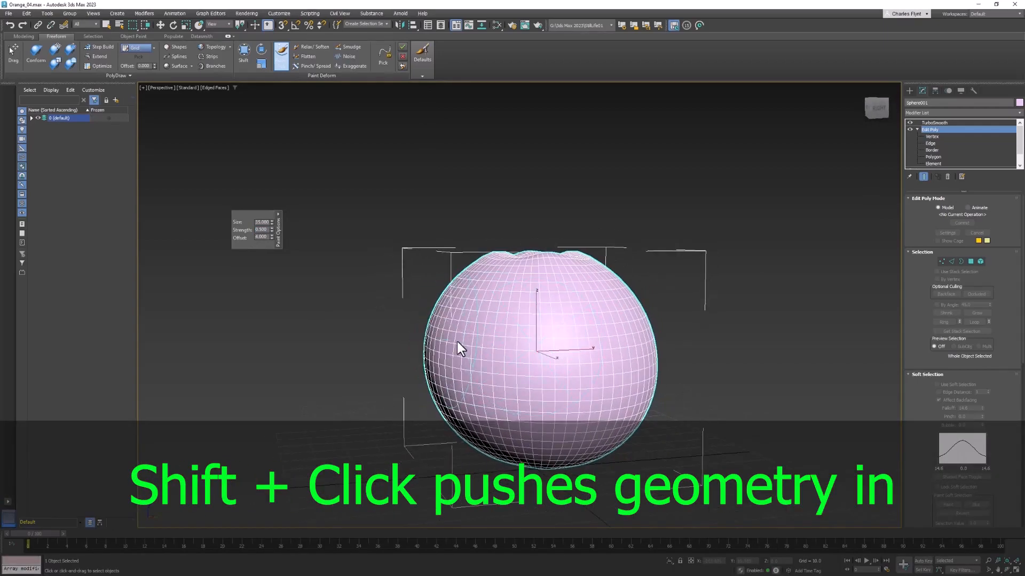
alt+middle_drag(580, 361, 532, 344)
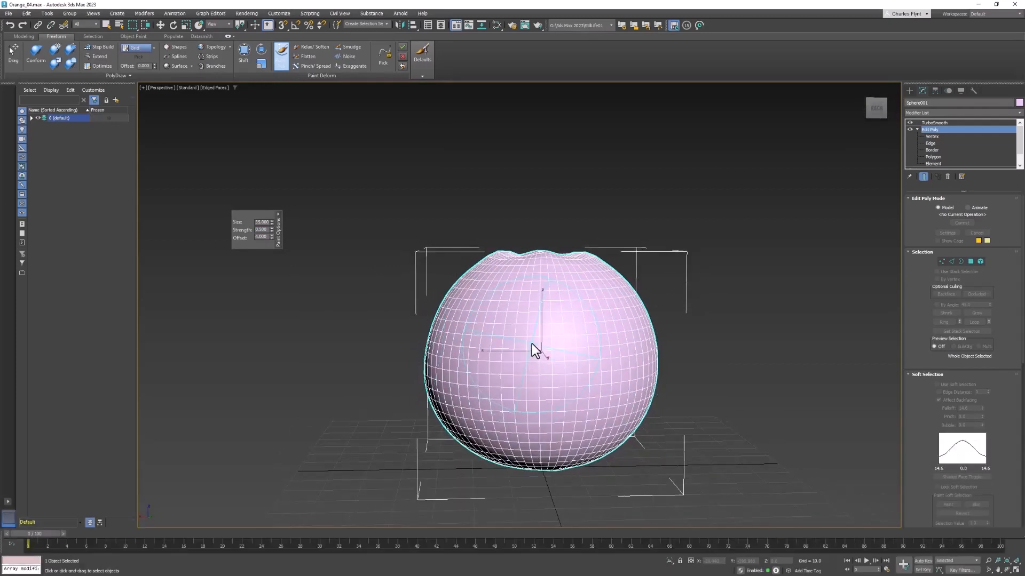
alt+middle_drag(593, 369, 535, 366)
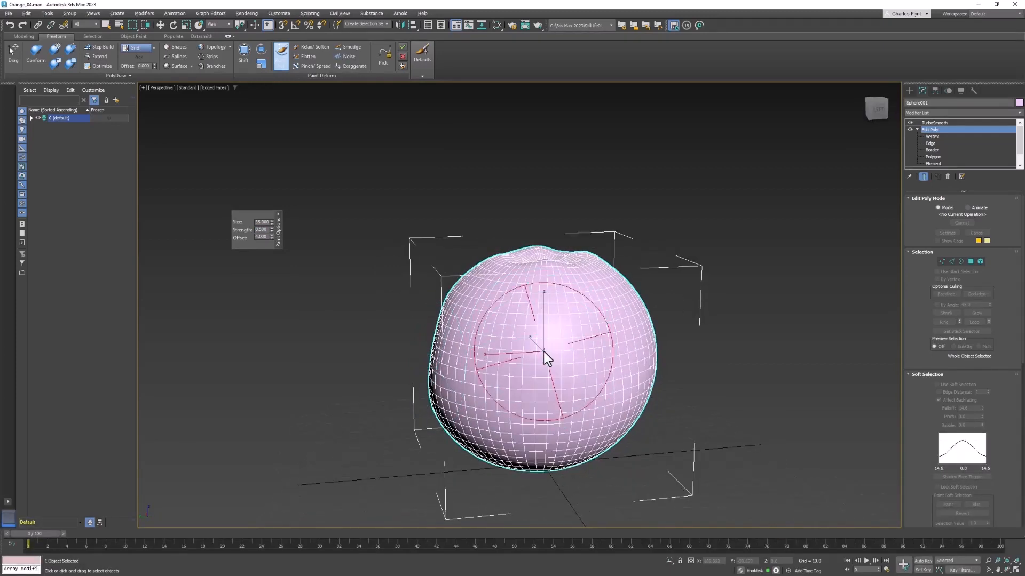
mouse_move(618, 356)
alt+middle_down()
mouse_move(560, 343)
mouse_move(529, 351)
mouse_move(607, 349)
alt+middle_up()
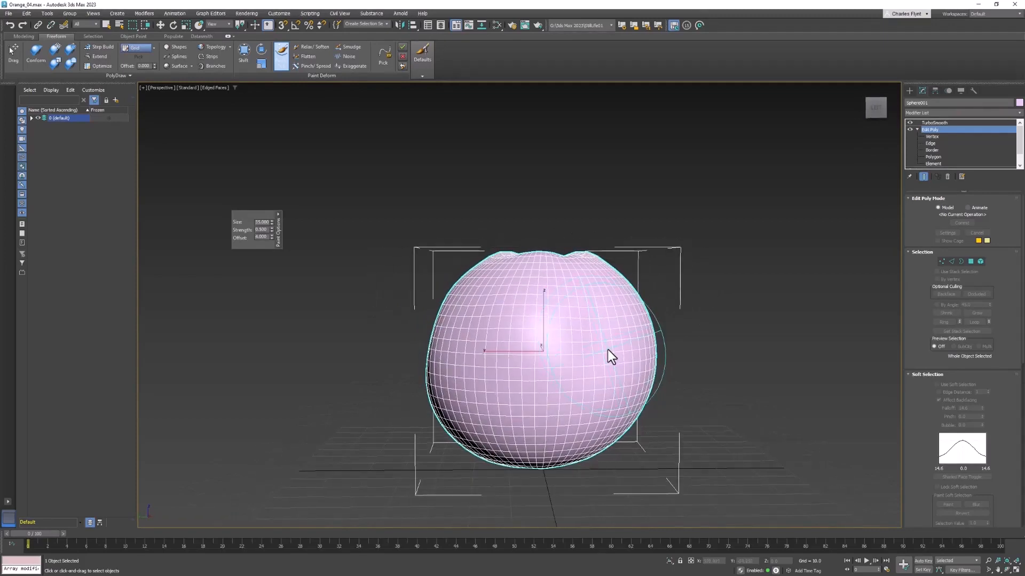
click(607, 349)
Step: Continue deforming the orange's remaining sides and lower area with Push/Pull strokes for an uneven, natural form
alt+middle_drag(533, 367, 412, 364)
click(635, 342)
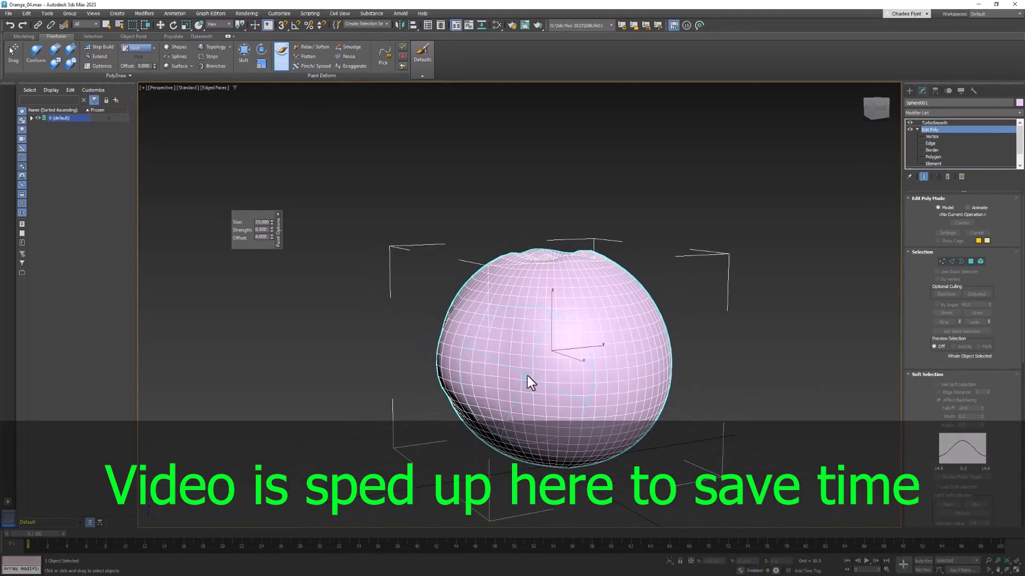
click(481, 352)
mouse_move(564, 378)
alt+middle_down()
mouse_move(505, 335)
mouse_move(562, 373)
mouse_move(553, 351)
mouse_move(626, 360)
alt+middle_up()
click(505, 335)
click(543, 372)
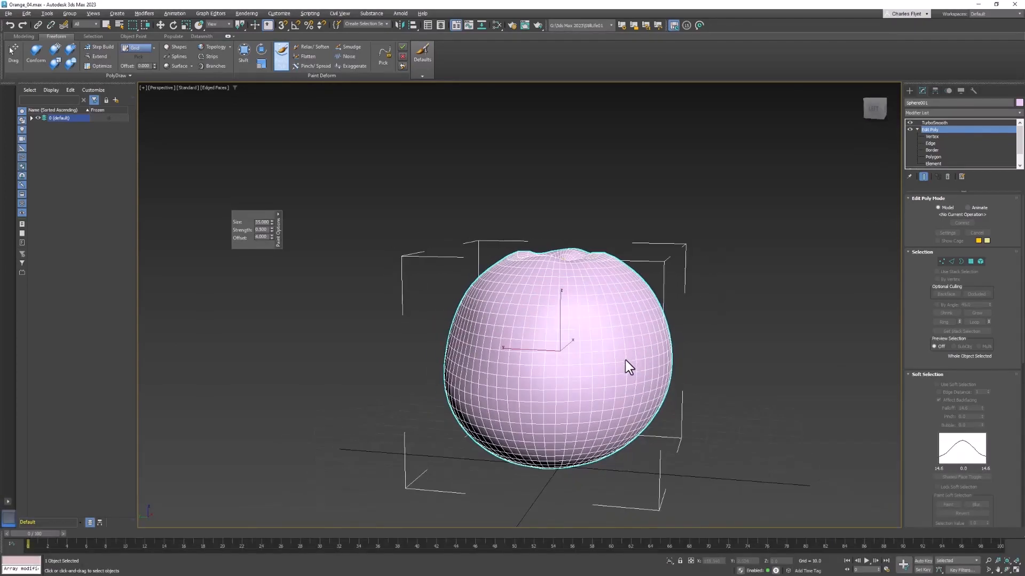
alt+middle_drag(596, 435, 584, 381)
alt+middle_drag(648, 376, 587, 449)
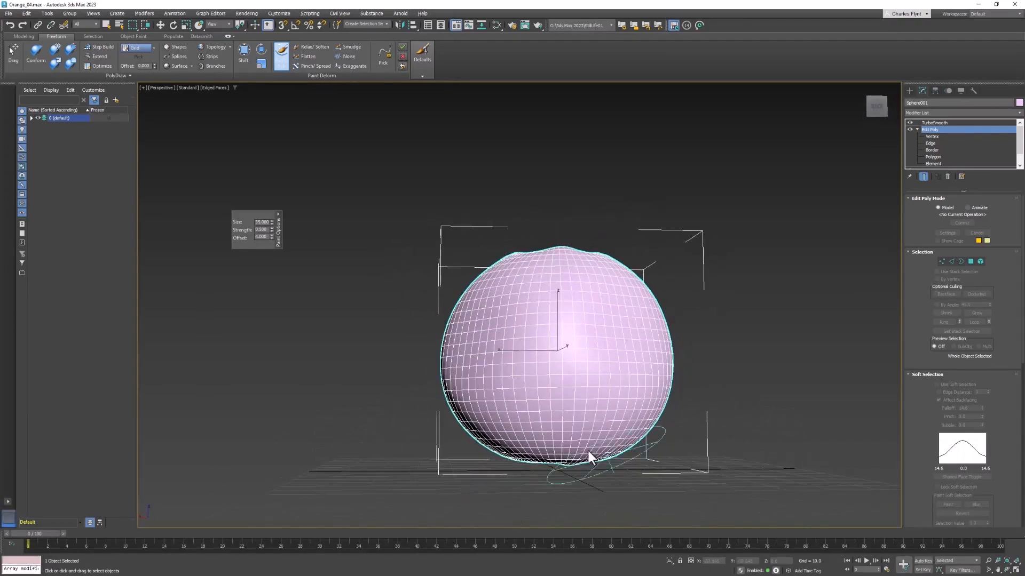
Step: Refine the orange's overall shape with further Push/Pull strokes from several angles, and turn the brush off
alt+middle_drag(652, 427, 494, 357)
alt+middle_drag(555, 373, 506, 451)
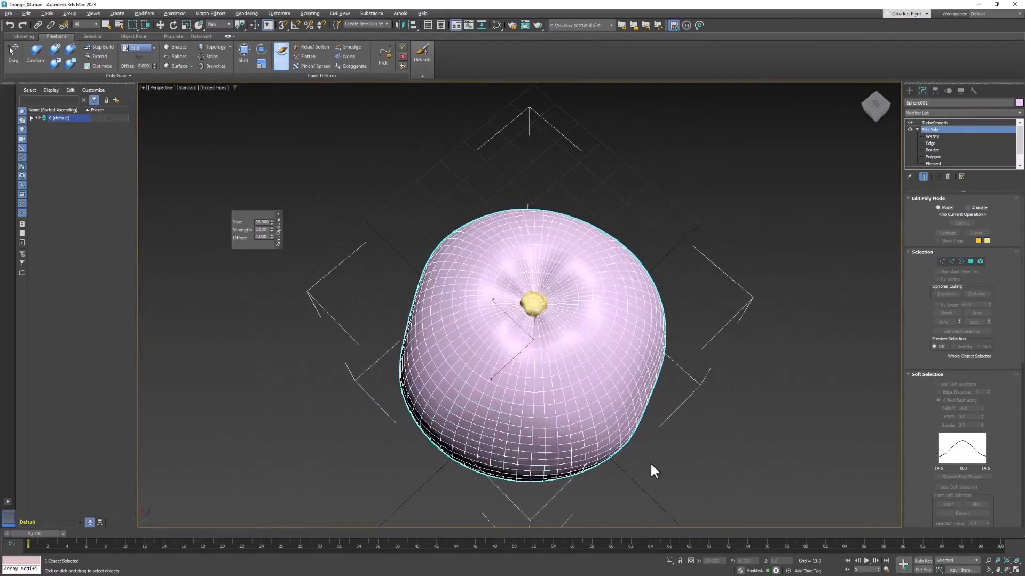
alt+middle_drag(652, 469, 609, 467)
alt+middle_drag(635, 434, 774, 380)
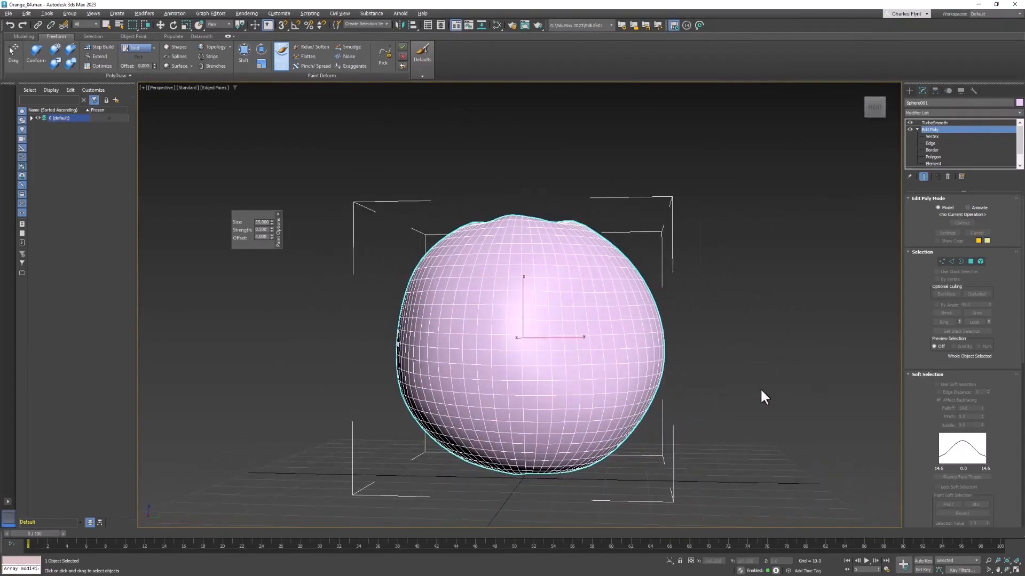
alt+middle_drag(560, 335, 485, 420)
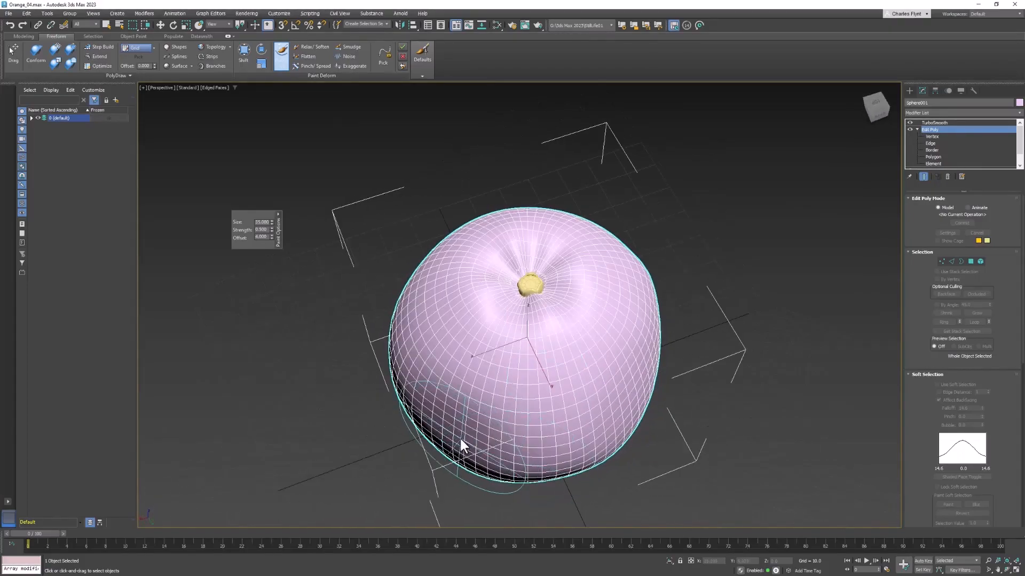
alt+middle_drag(538, 440, 610, 367)
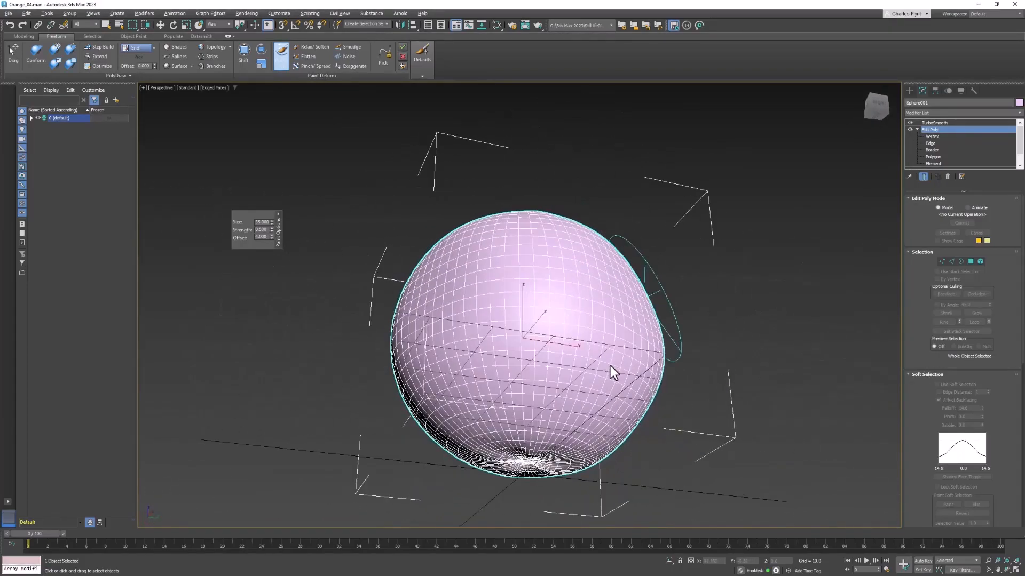
alt+middle_drag(471, 377, 717, 440)
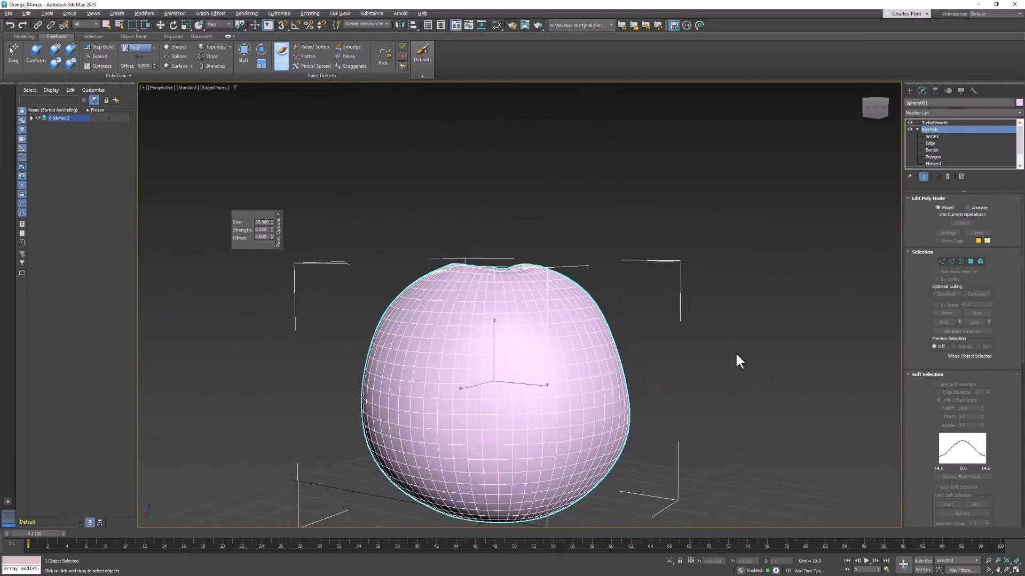
middle_drag(478, 275, 492, 263)
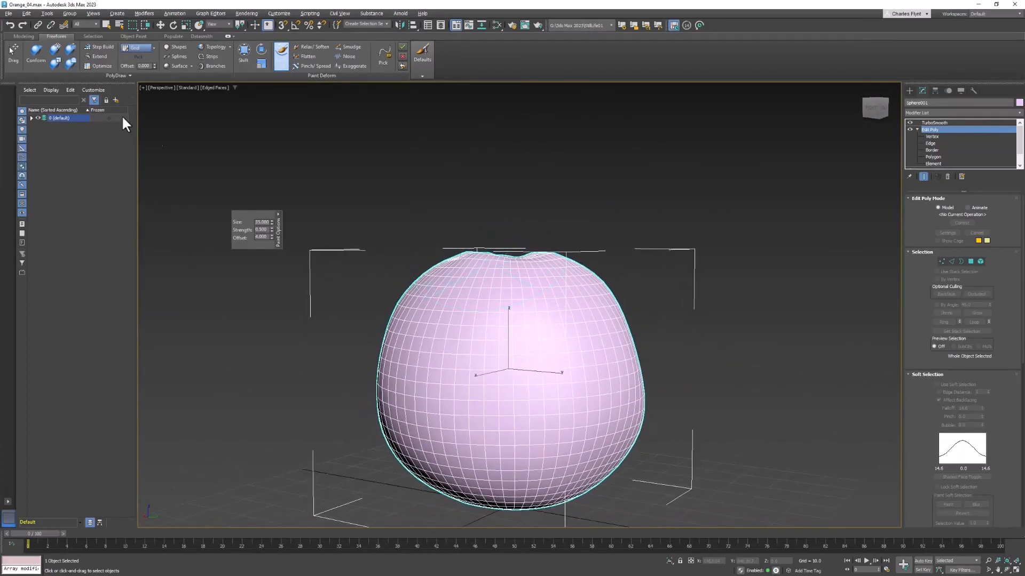
click(287, 55)
Step: Open the Slate Material Editor and add a Physical Material to the node view
click(497, 24)
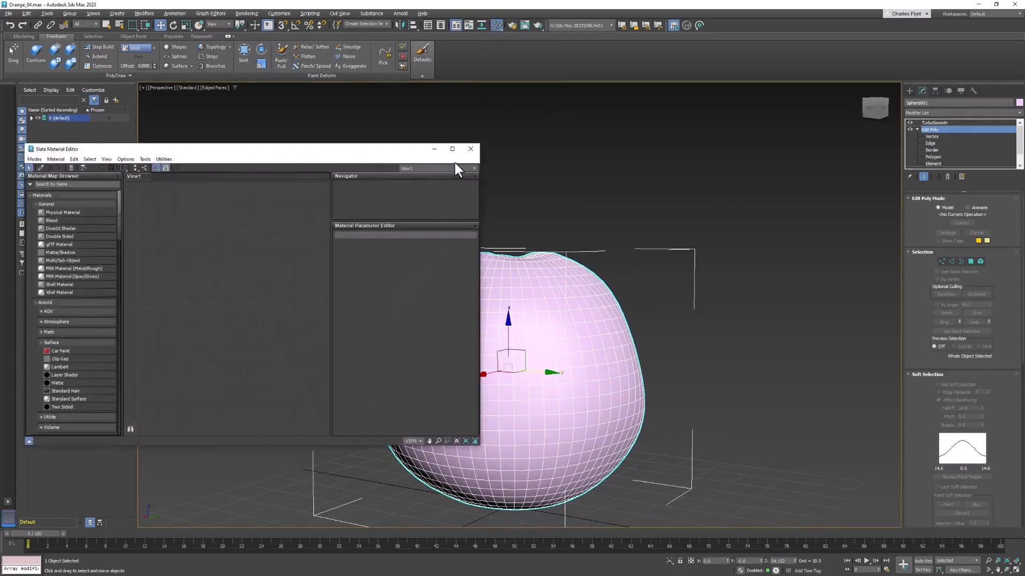
drag(260, 151, 482, 137)
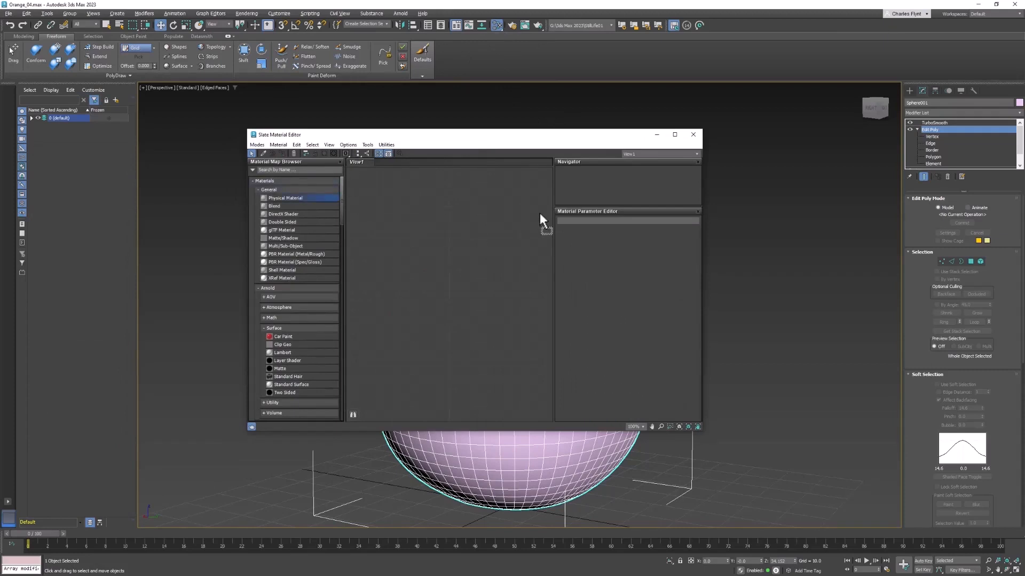
drag(461, 213, 462, 215)
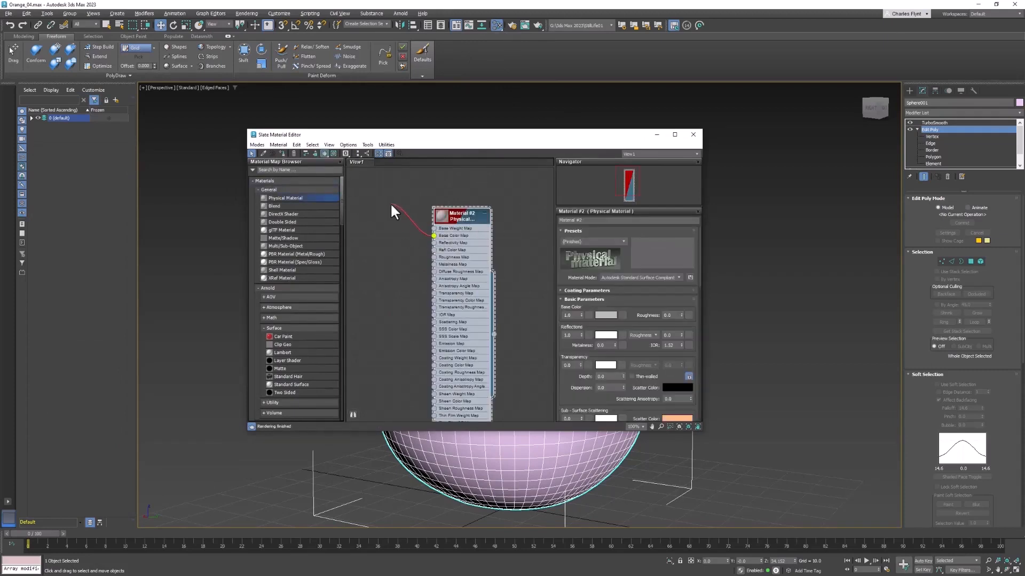
Step: Connect a Bitmap using OrangePeel_Albedo.jpg to the Physical Material's Base Color Map
drag(391, 206, 392, 206)
mouse_move(403, 217)
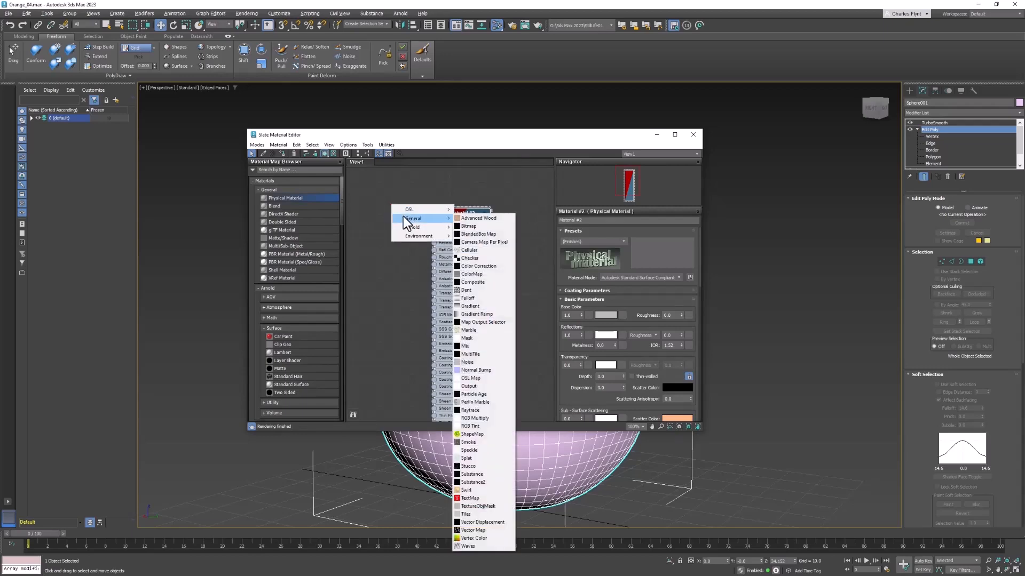
click(471, 225)
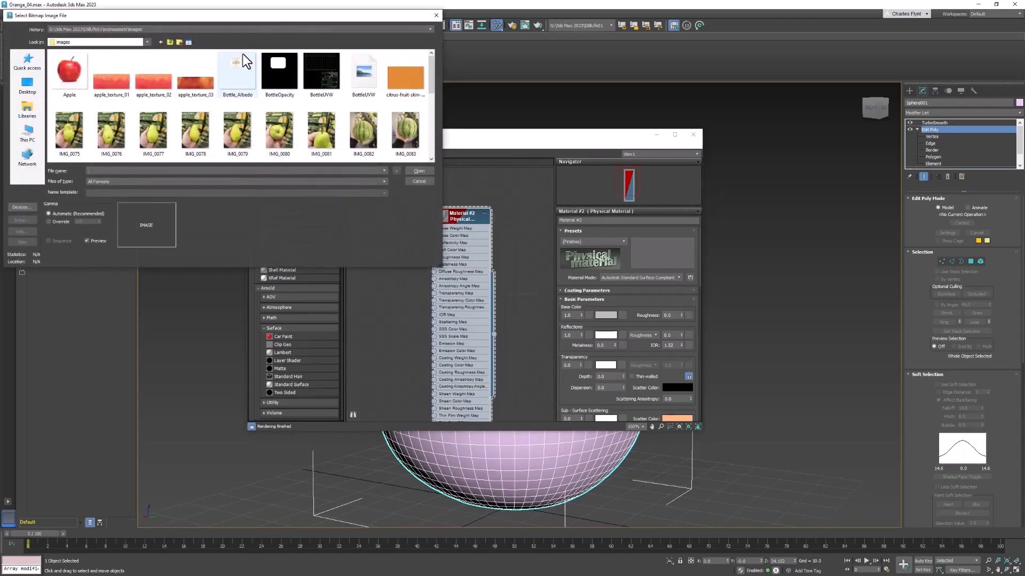
drag(280, 19, 374, 141)
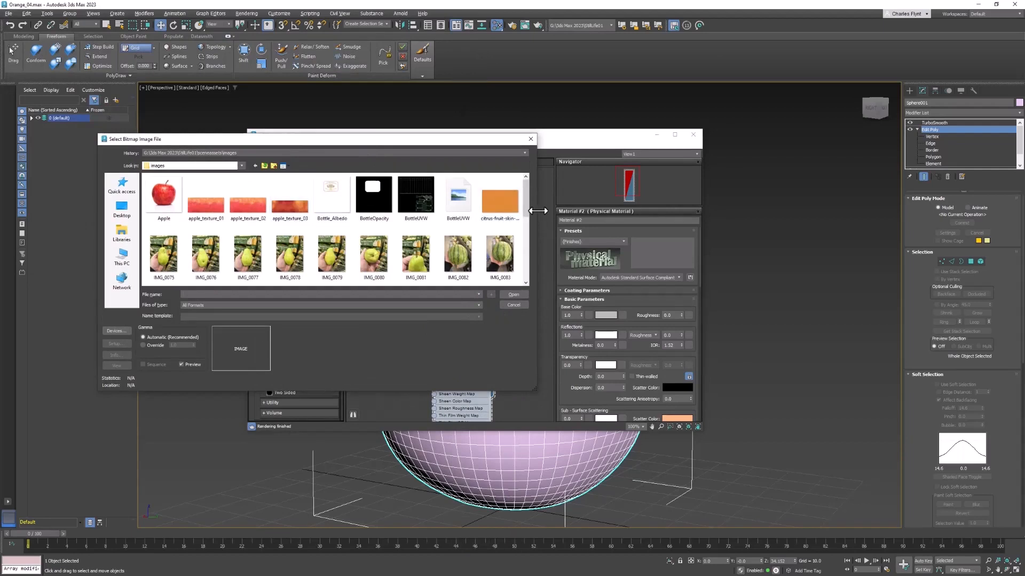
mouse_move(527, 205)
mouse_down()
mouse_move(517, 255)
mouse_move(525, 204)
mouse_up()
click(507, 188)
click(510, 292)
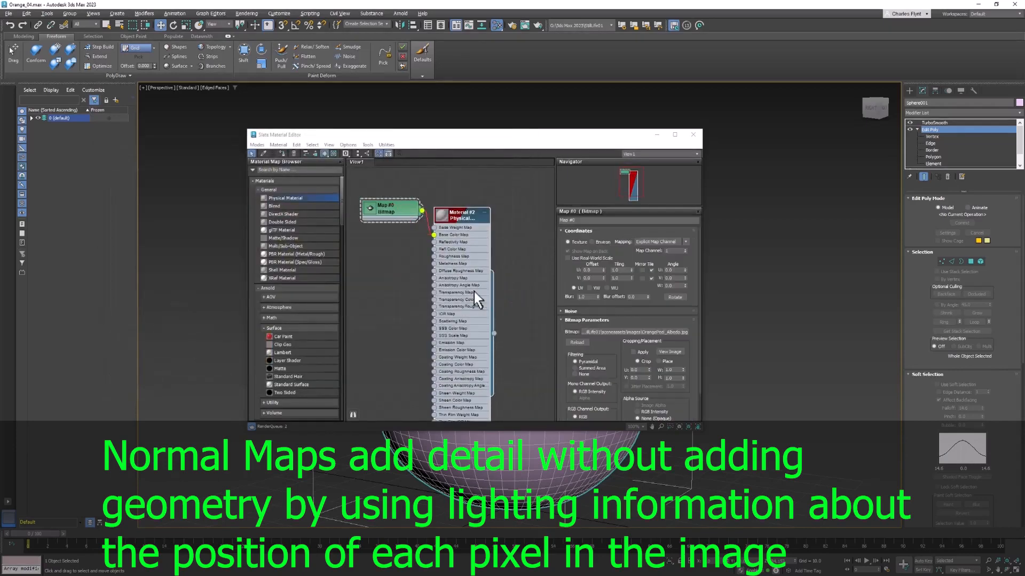
Step: Reposition the bitmap node and assign the Physical Material to the orange mesh
drag(414, 208, 399, 220)
middle_drag(440, 242, 461, 207)
middle_drag(460, 257, 445, 242)
drag(557, 139, 371, 160)
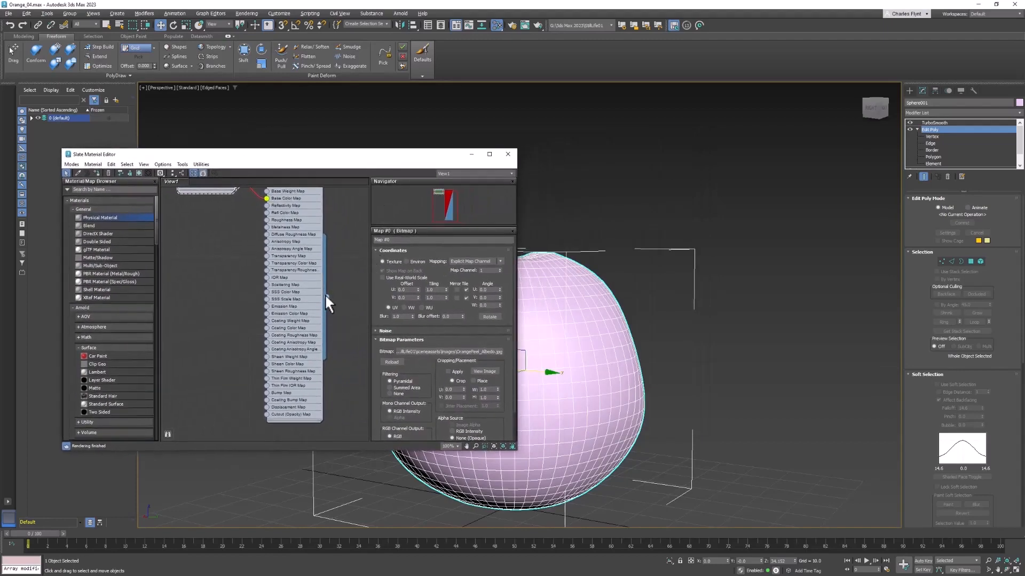
drag(596, 346, 598, 343)
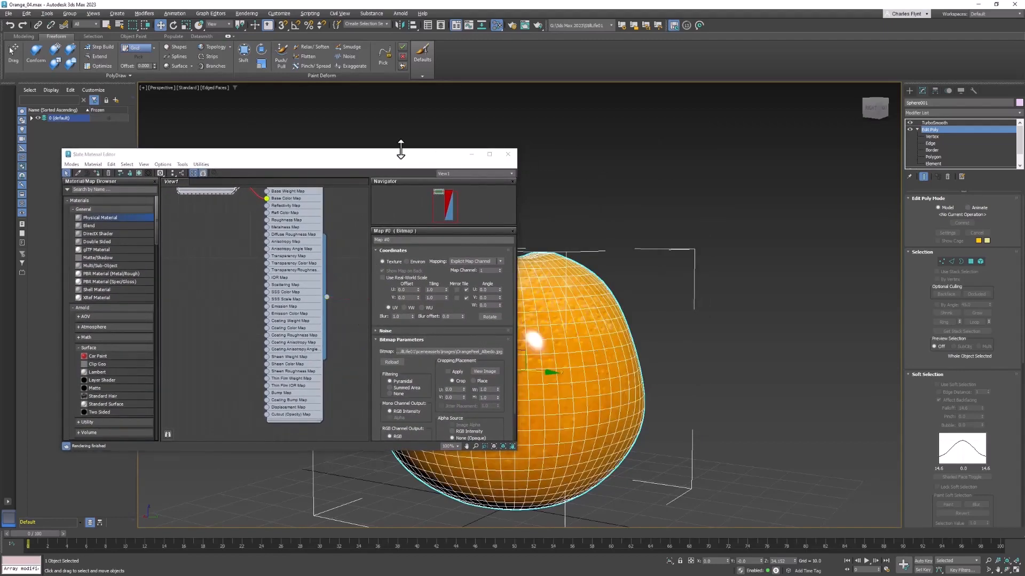
Step: Connect a Normal Bump map to the Physical Material's Bump Map input
drag(342, 155, 546, 149)
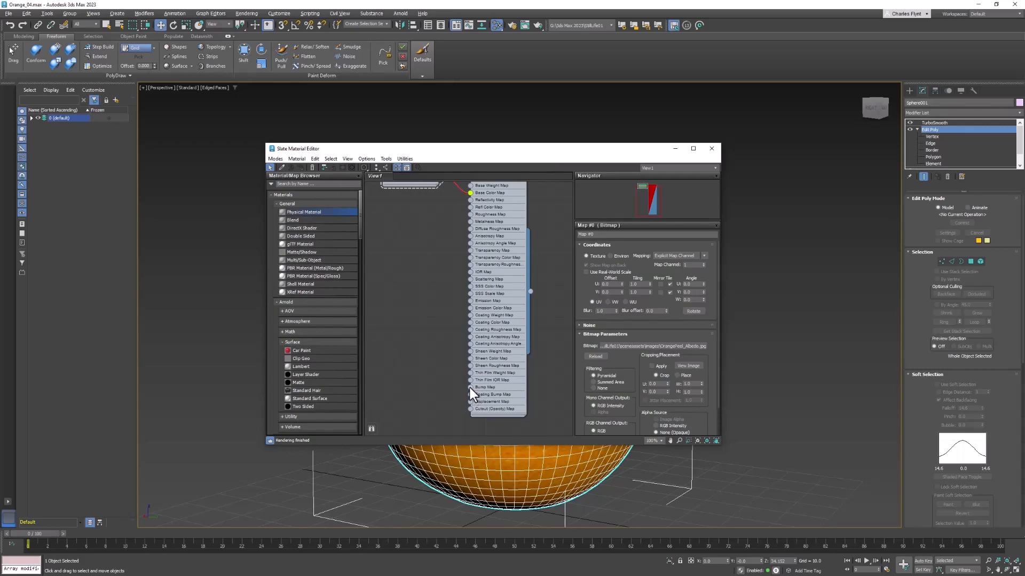
drag(421, 366, 417, 356)
mouse_move(440, 372)
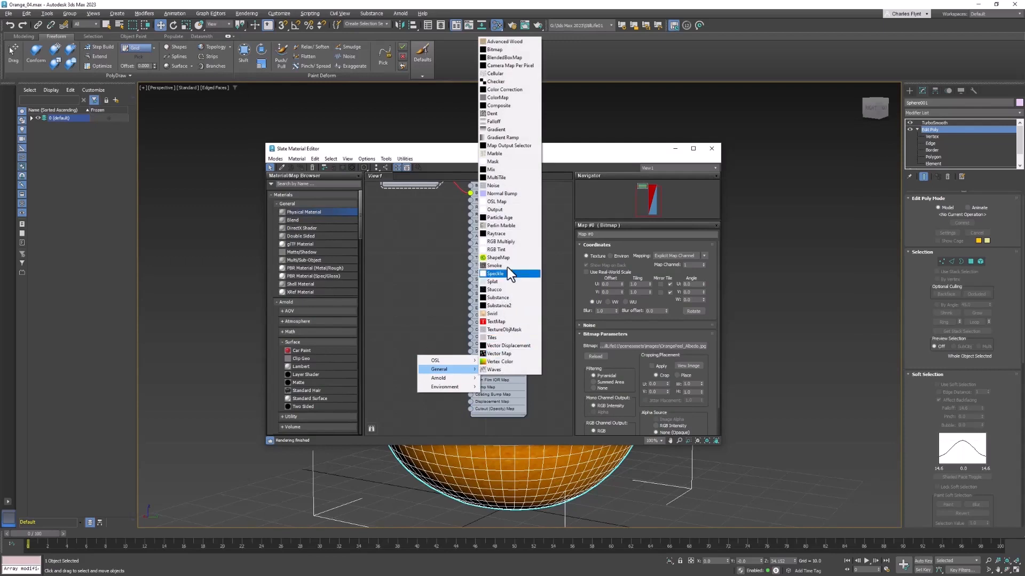
click(510, 194)
middle_drag(440, 361, 498, 361)
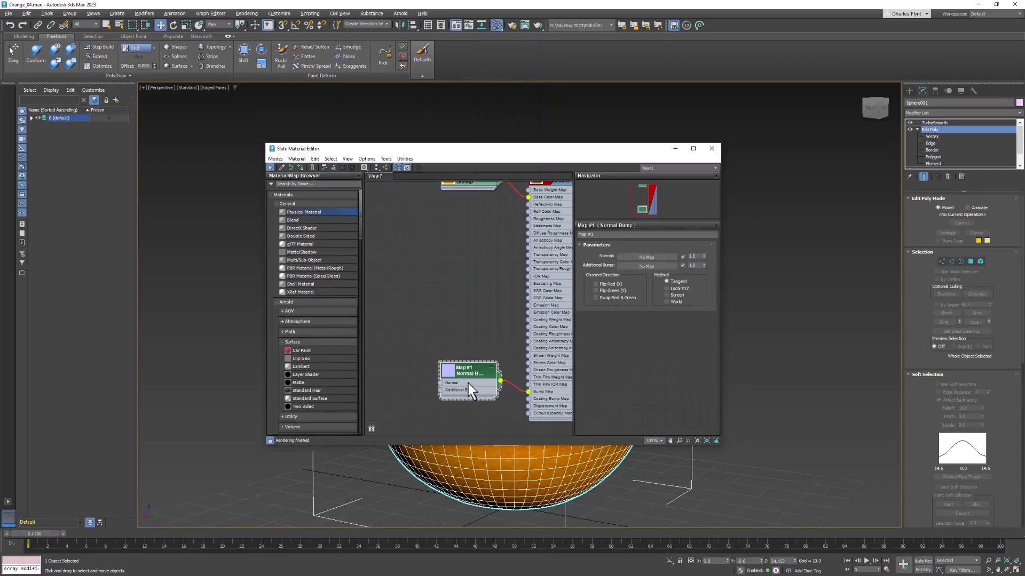
Step: Connect a Bitmap using the OrangePeel_NML image to the Normal input of the Normal Bump map
drag(440, 383, 389, 338)
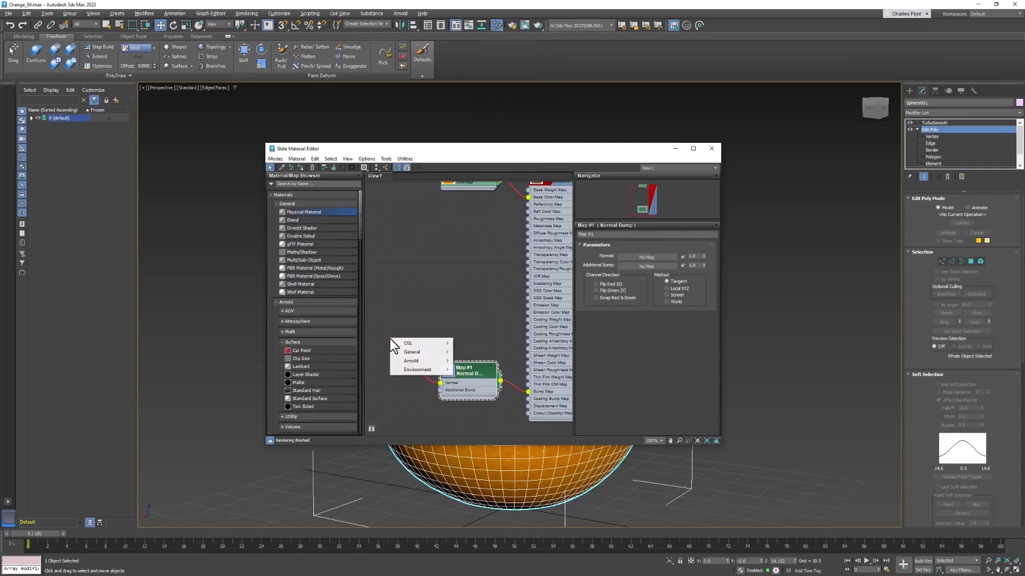
mouse_move(421, 352)
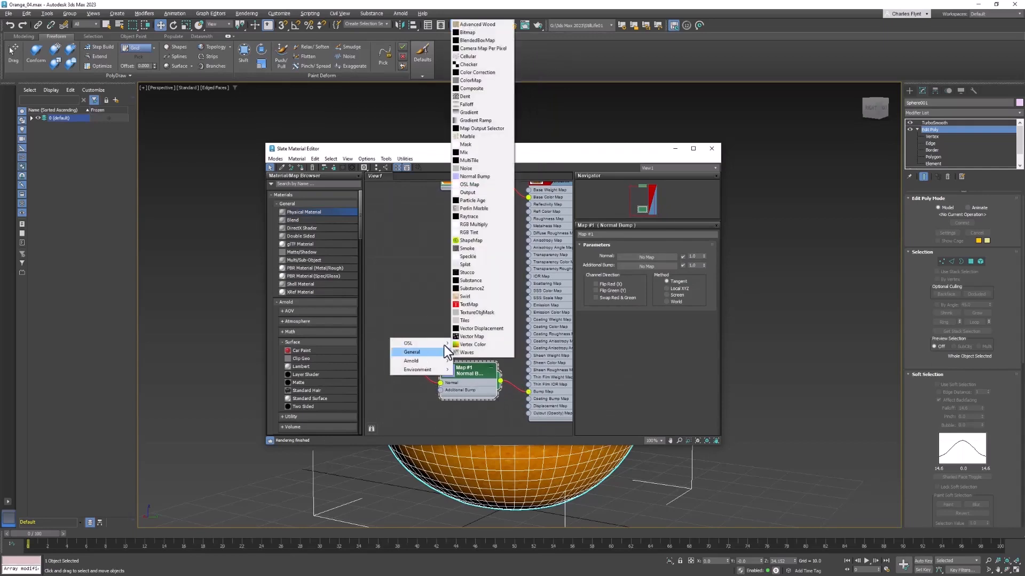
click(469, 32)
scroll(523, 219, down, 5)
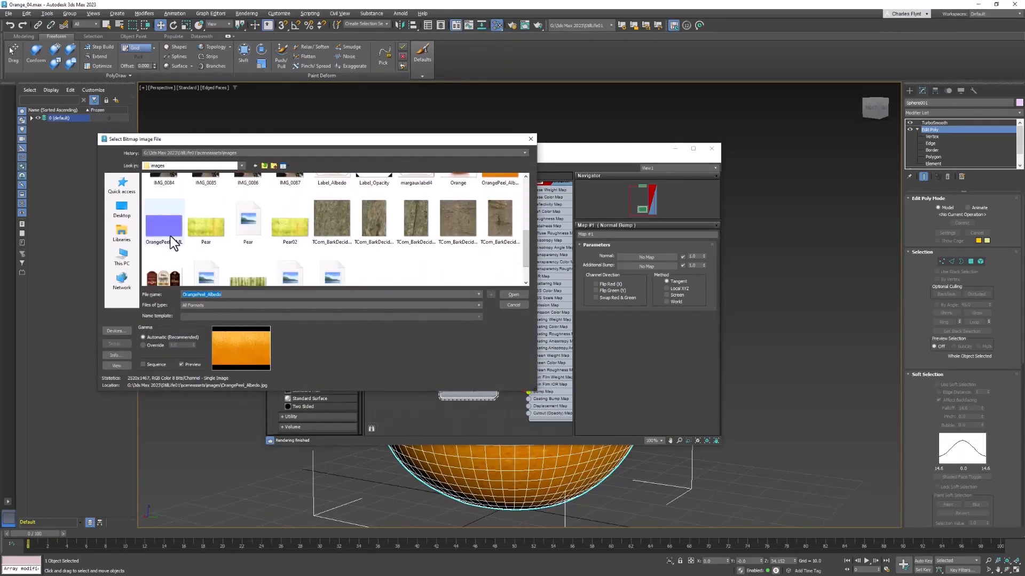
click(170, 236)
click(513, 295)
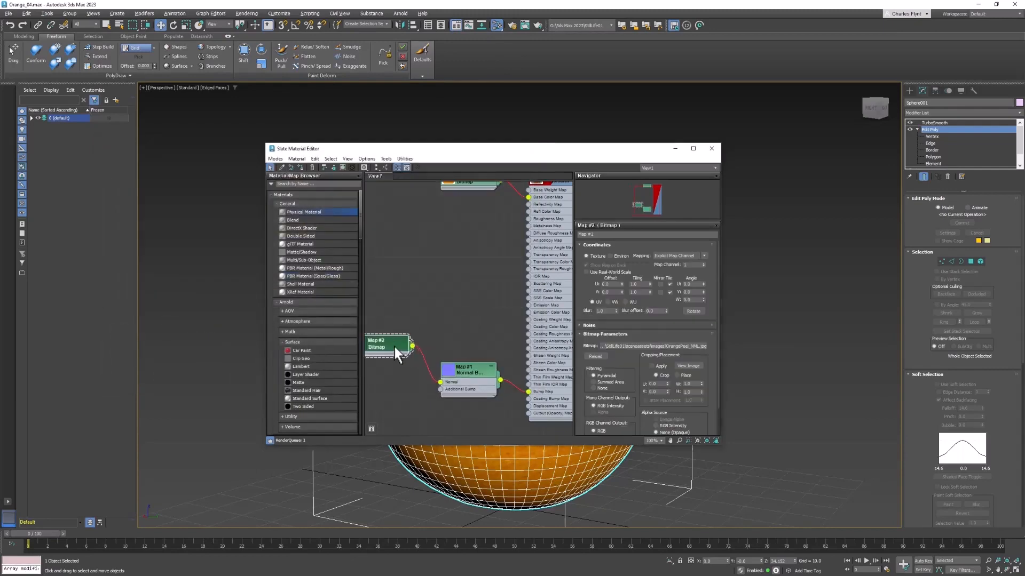
Step: Move the Slate Material Editor off the orange and add a second Physical Material beside the orange-peel material
middle_drag(565, 242, 528, 259)
scroll(539, 259, down, 1)
drag(599, 160, 472, 161)
click(717, 229)
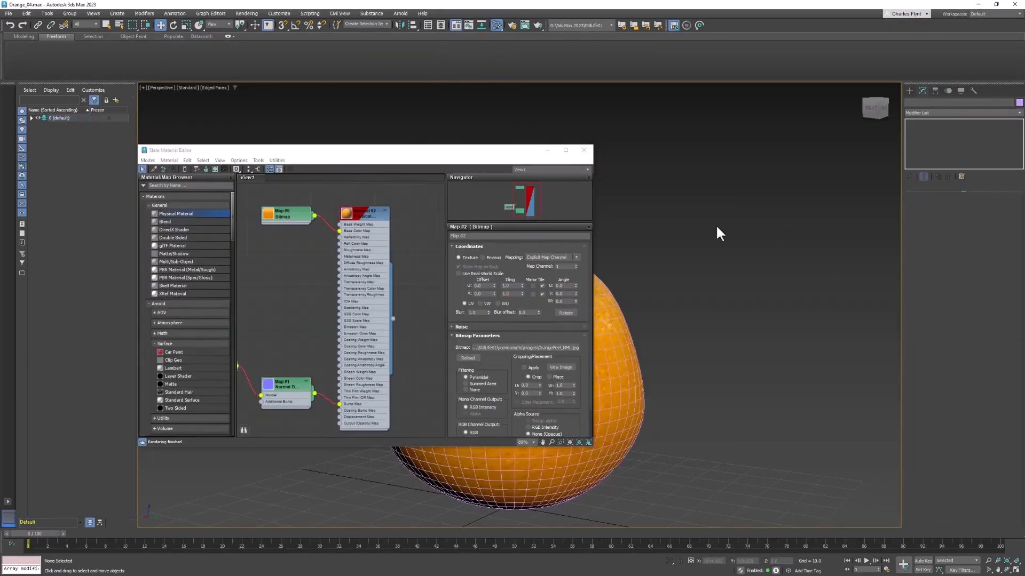
middle_drag(378, 286, 261, 271)
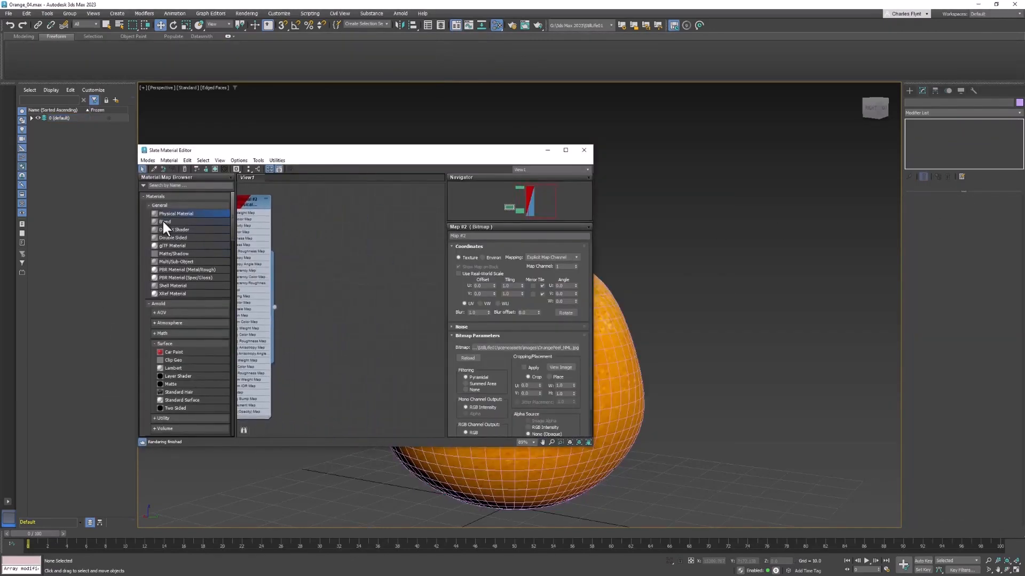
drag(371, 214, 424, 201)
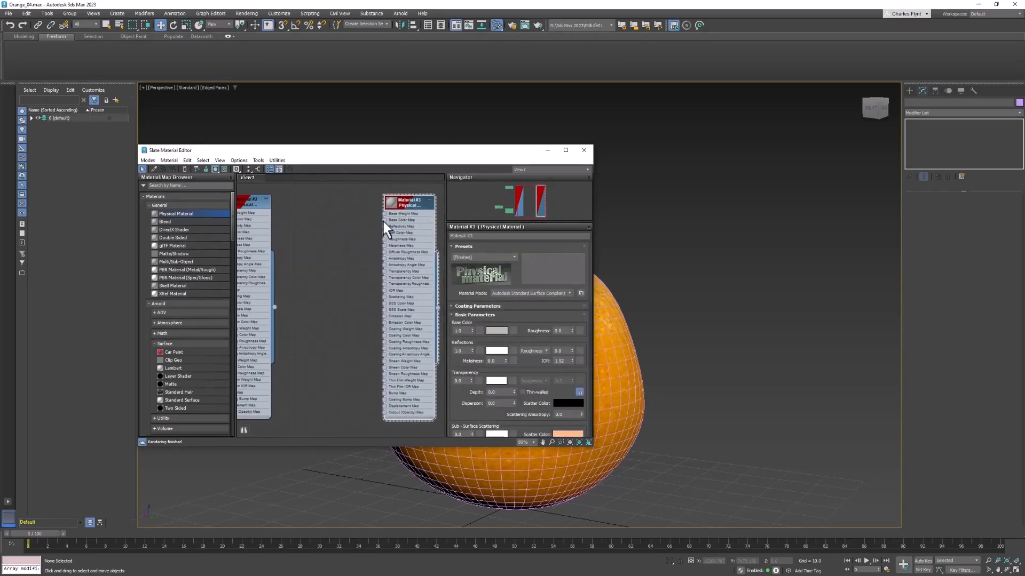
Step: Connect a Bitmap using TCom_BarkDeciduous0184_1_seamless_S.jpg to the new Physical Material's Base Color Map
drag(335, 202, 332, 195)
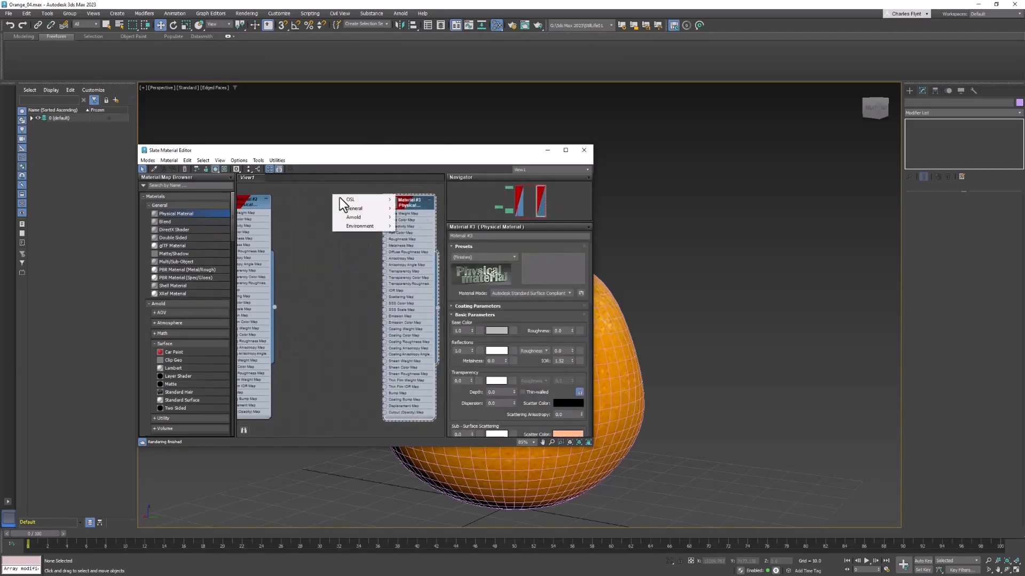
mouse_move(359, 210)
click(414, 215)
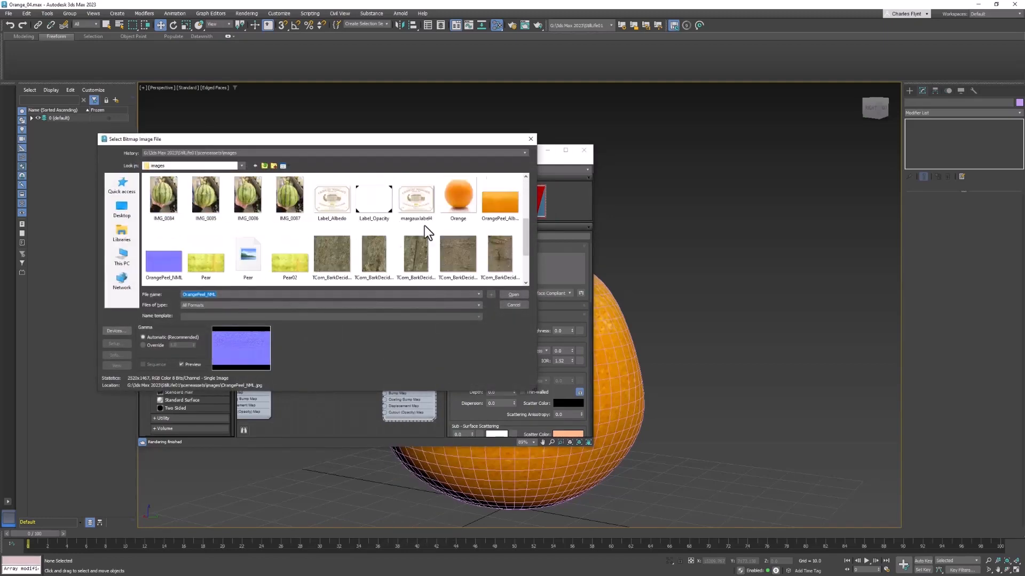
click(470, 254)
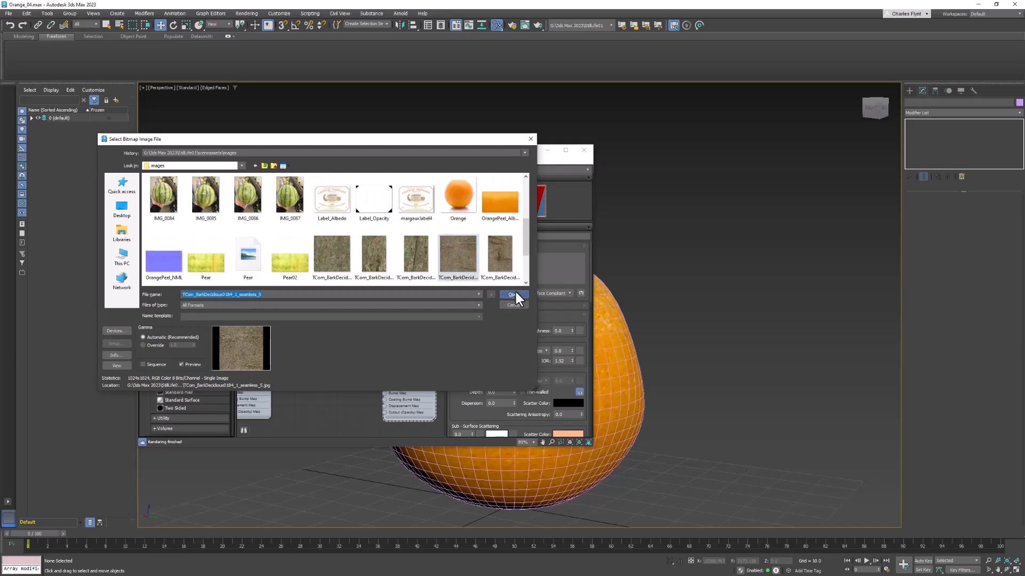
click(514, 293)
Step: Assign the bark Physical Material to the small stem on top of the orange
alt+middle_drag(622, 339, 663, 393)
scroll(662, 393, up, 5)
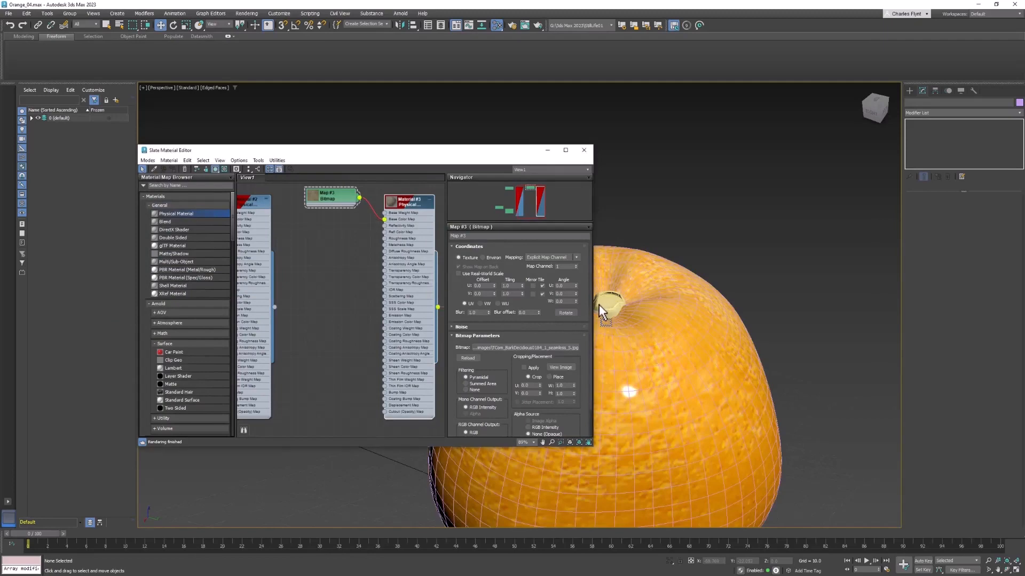
scroll(619, 304, up, 10)
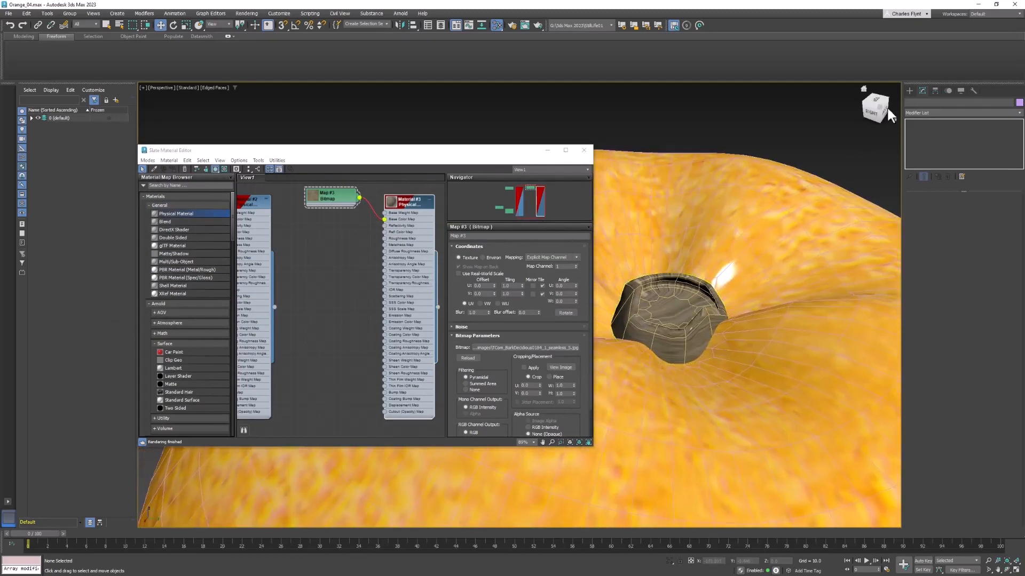
Step: Apply a UVW Map modifier to the stem and close the Slate Material Editor
click(670, 325)
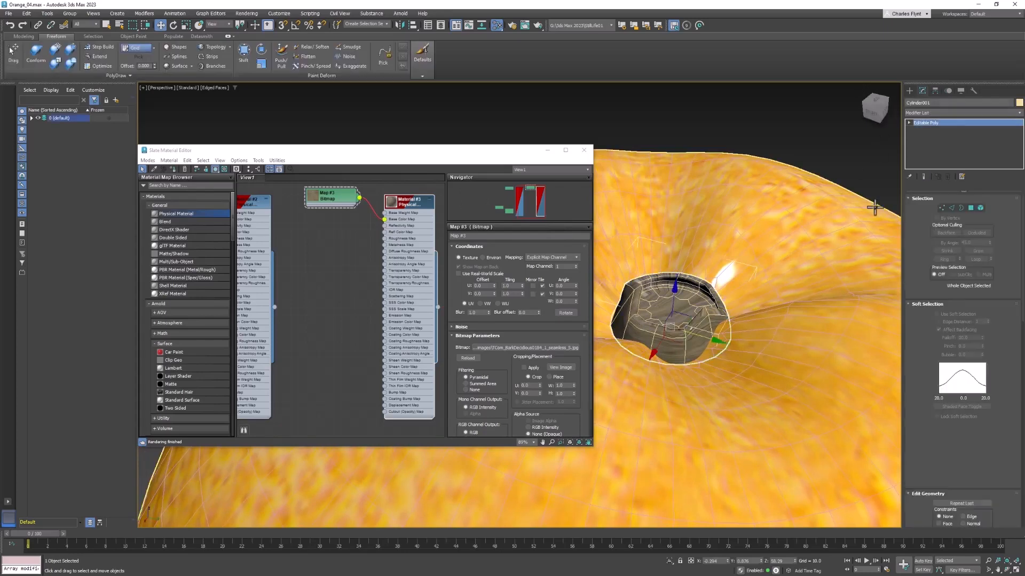
click(953, 112)
scroll(958, 374, down, 4)
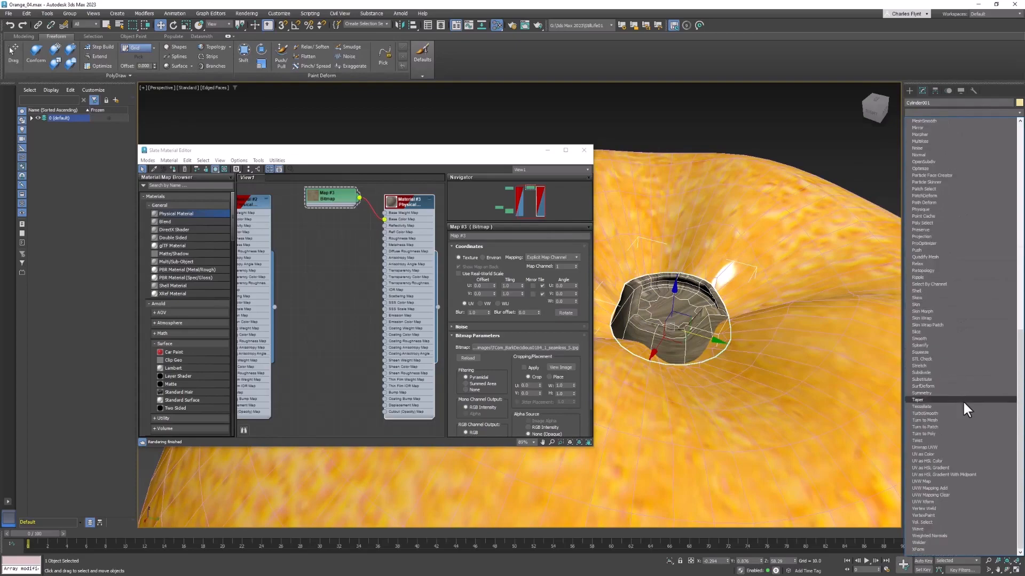
click(968, 481)
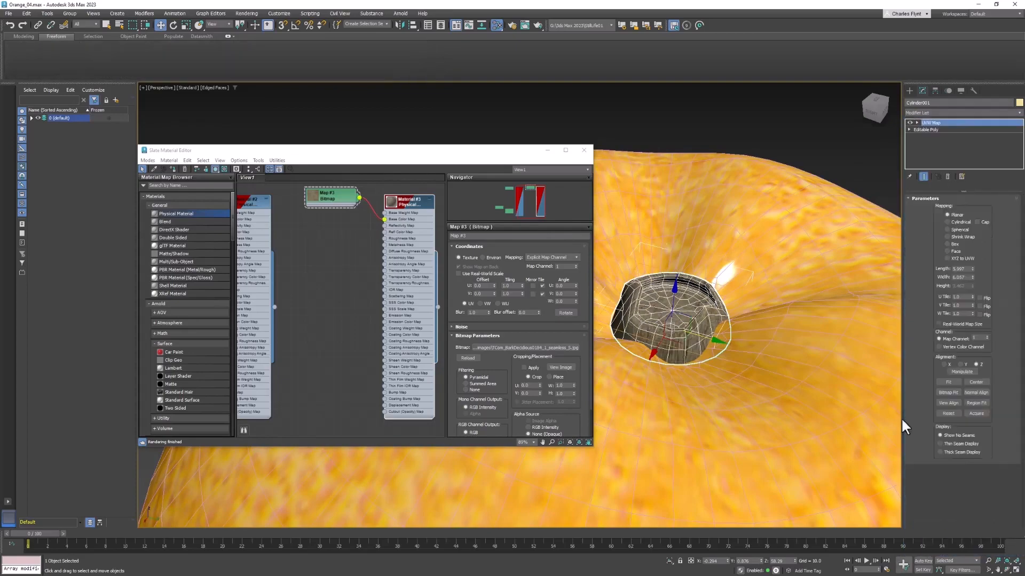
scroll(710, 320, up, 3)
alt+middle_drag(699, 324, 729, 306)
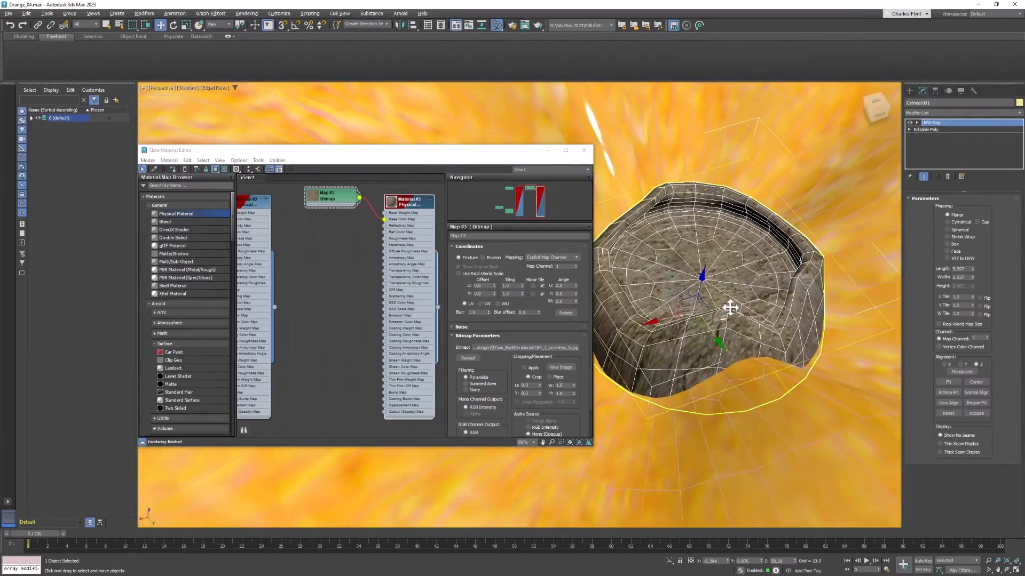
click(588, 153)
Step: Examine the textured orange and its stem from above, from the side and from underneath
scroll(743, 343, down, 6)
middle_drag(743, 343, 552, 213)
scroll(538, 259, down, 3)
scroll(552, 214, down, 2)
alt+middle_drag(568, 293, 585, 289)
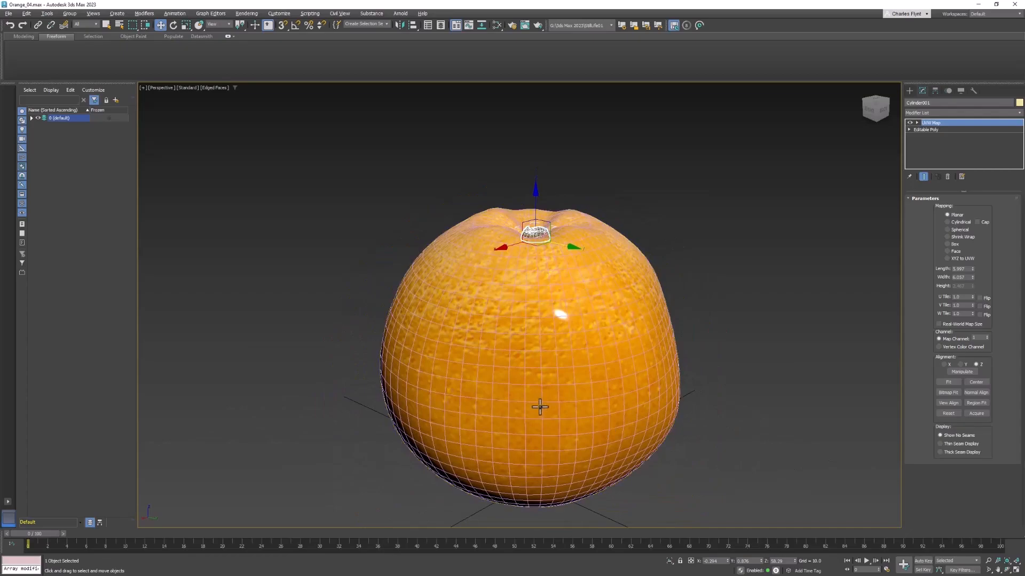
alt+middle_drag(539, 405, 531, 309)
scroll(529, 293, up, 3)
scroll(530, 309, up, 2)
alt+middle_drag(501, 483, 498, 496)
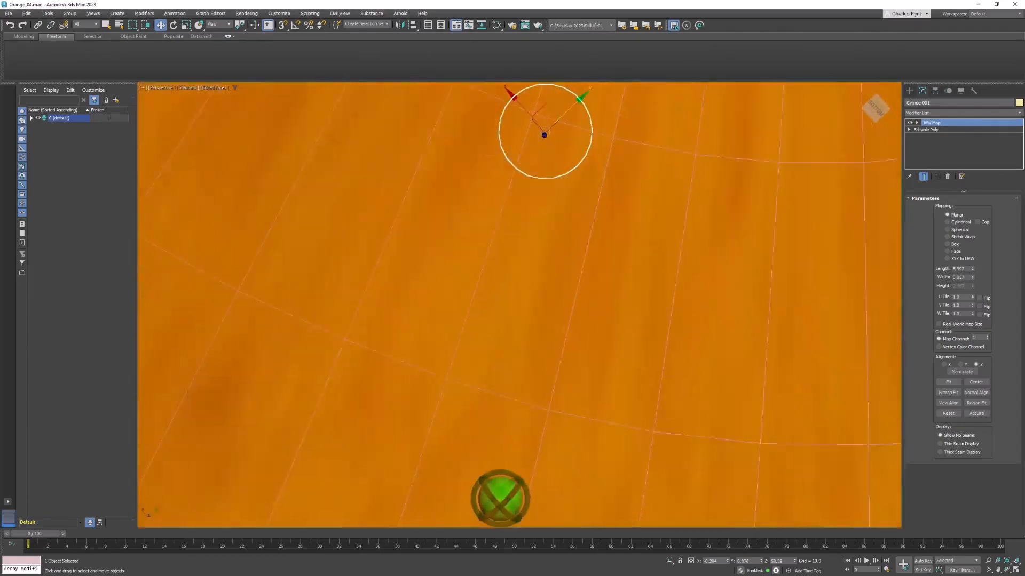
middle_drag(581, 361, 547, 454)
scroll(584, 373, down, 4)
scroll(540, 391, down, 4)
alt+middle_drag(622, 475, 587, 526)
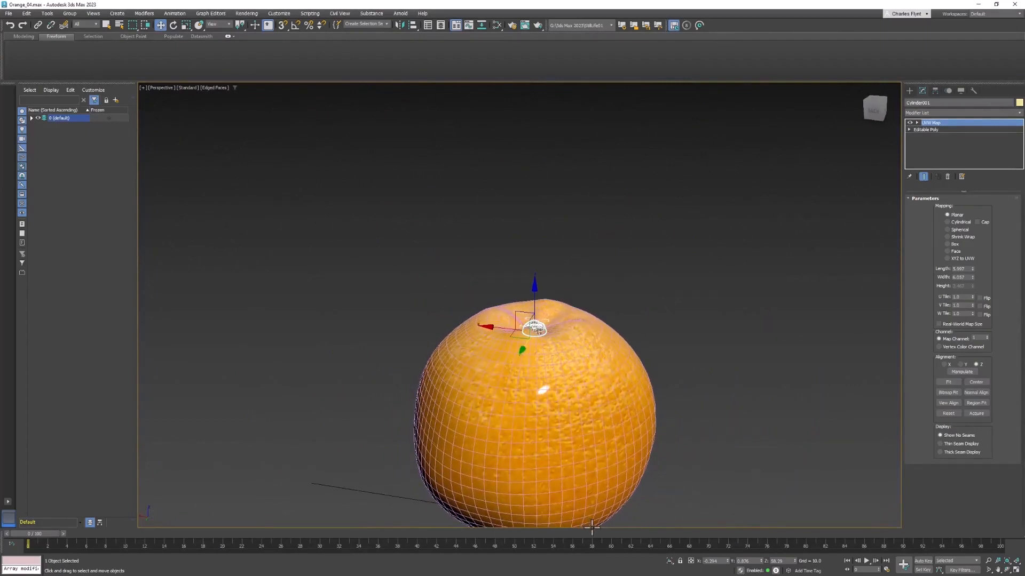
middle_drag(540, 400, 540, 377)
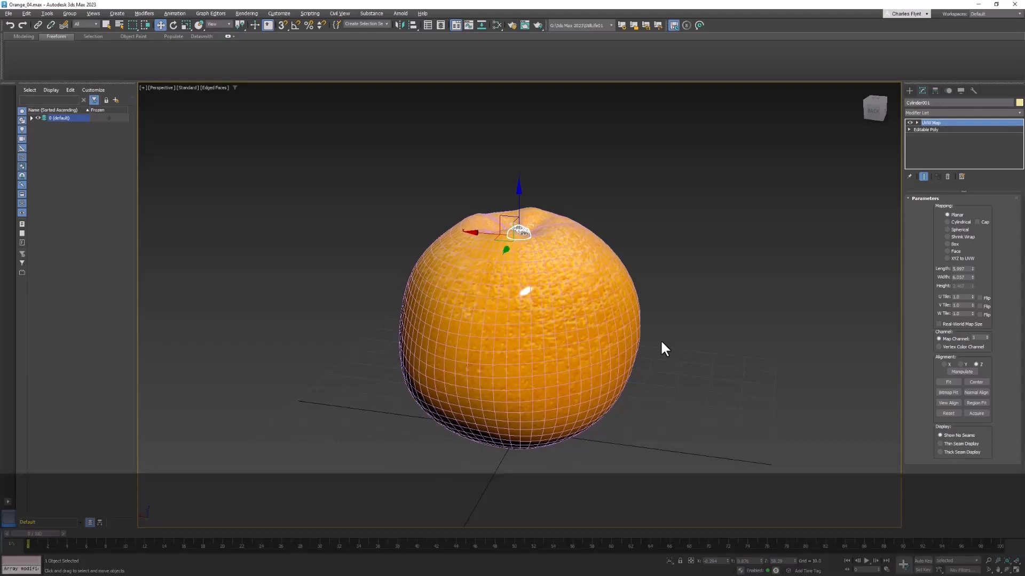
Step: Draw an L-shaped Line in the Left viewport with a straight vertical segment and a horizontal segment running near the orange's base
key(l)
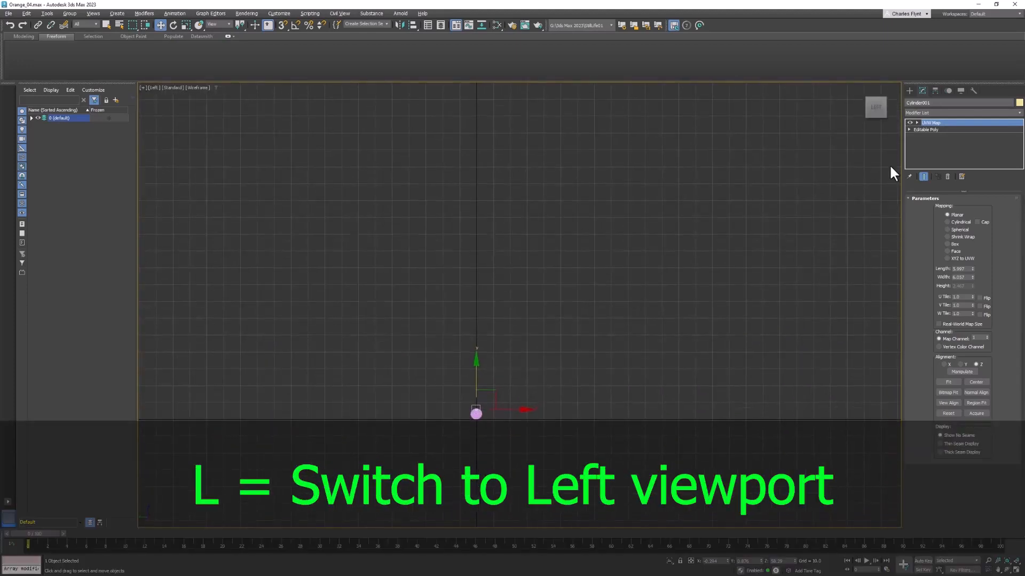
click(910, 91)
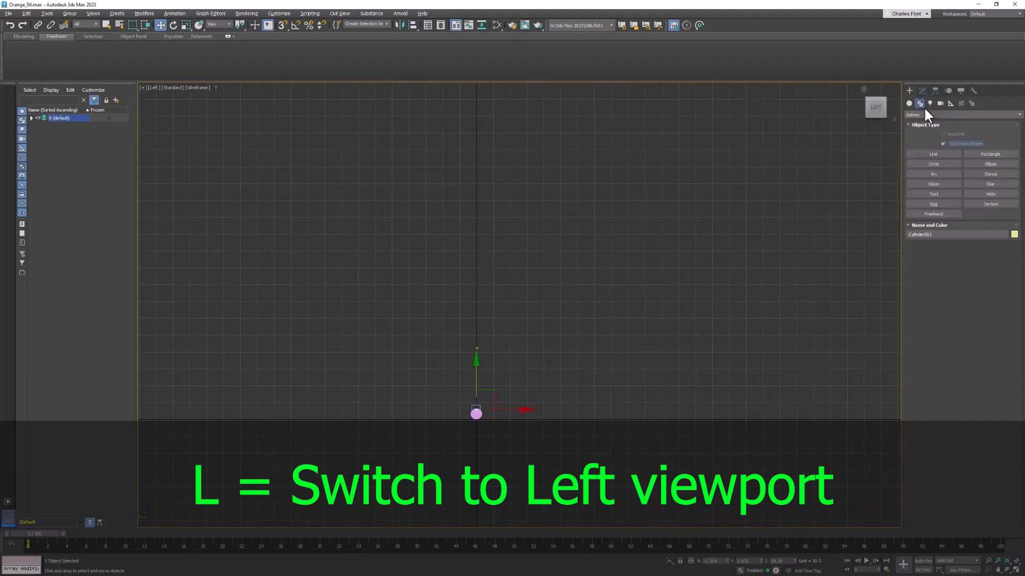
click(919, 103)
click(933, 155)
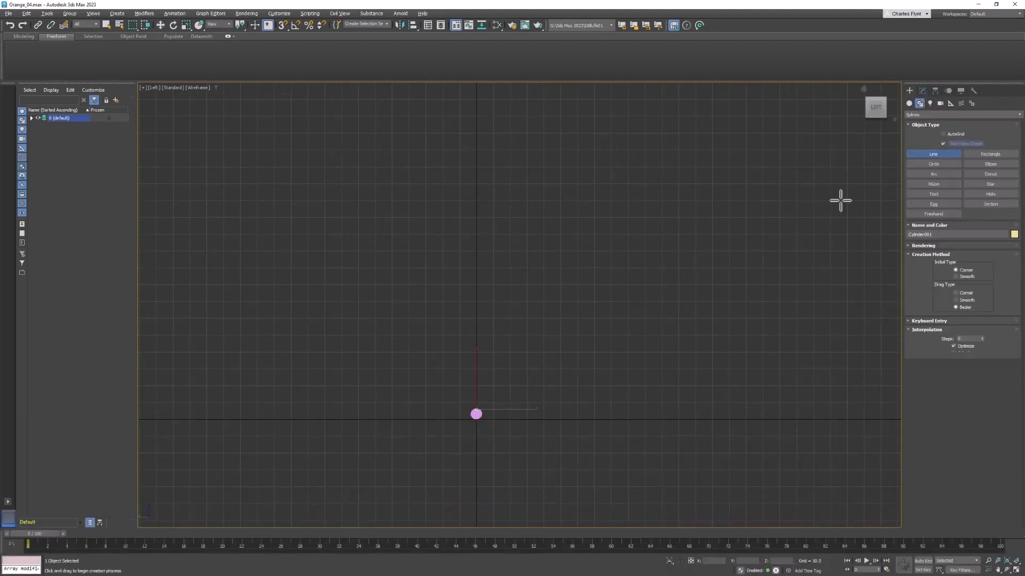
middle_drag(526, 254, 549, 247)
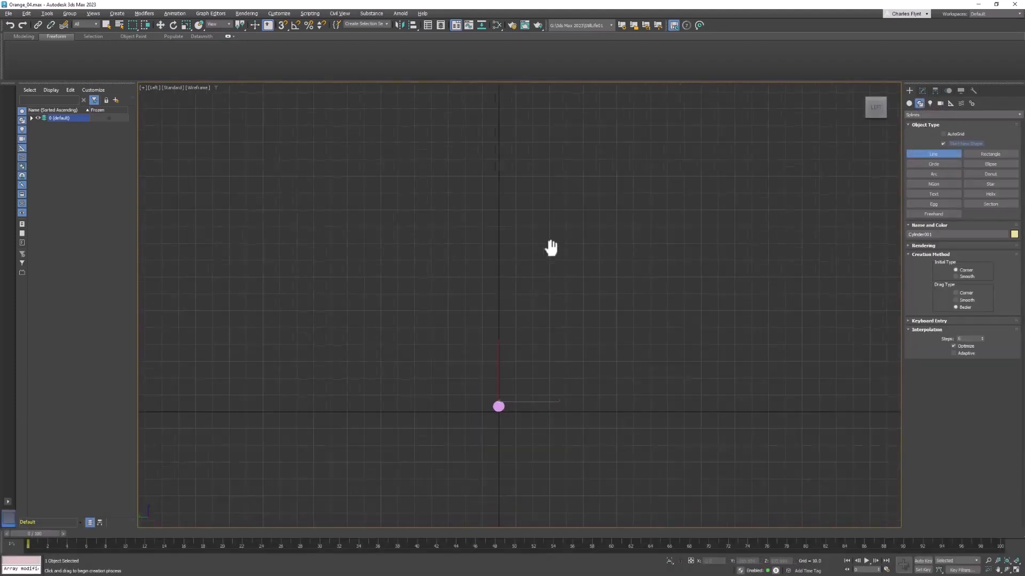
click(314, 91)
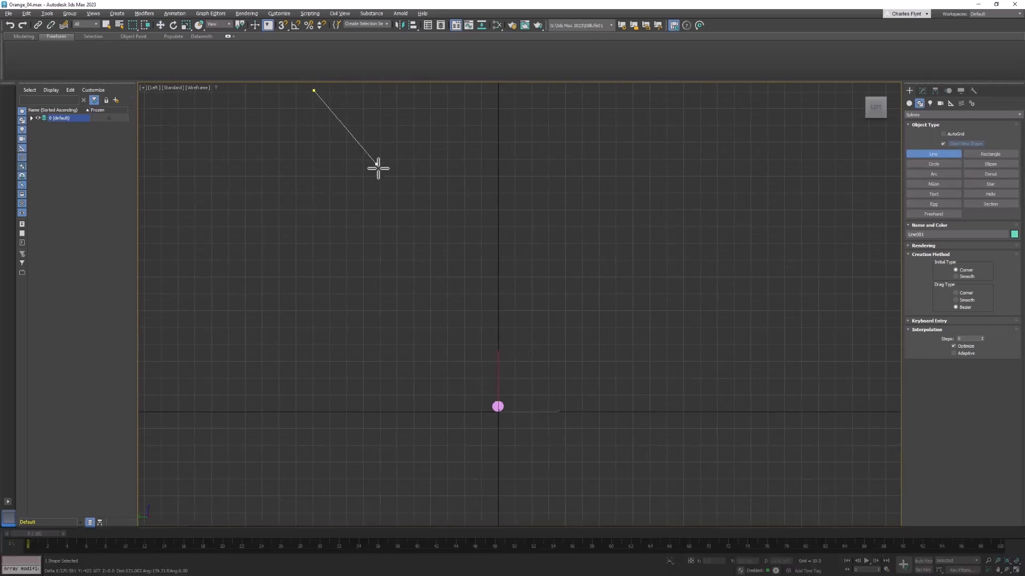
shift+click(331, 411)
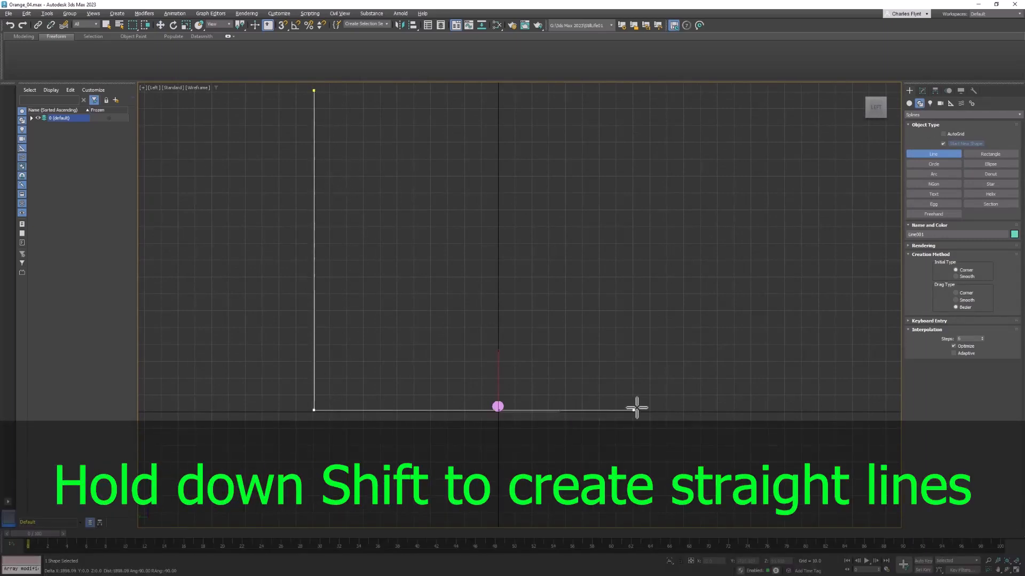
click(704, 411)
right_click(717, 296)
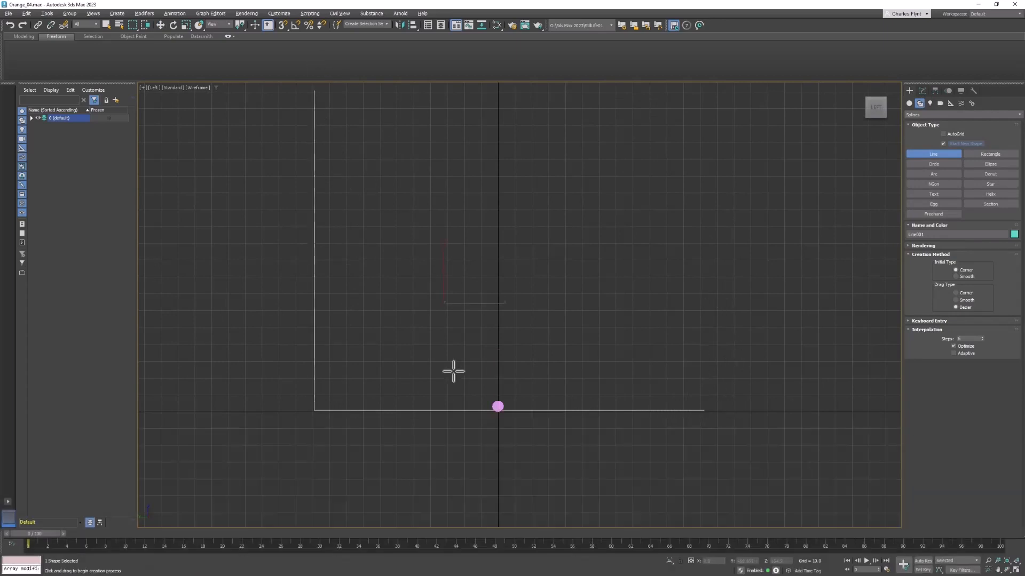
Step: Fillet the line's corner vertex into a broad curve and return to the whole-object level
click(922, 90)
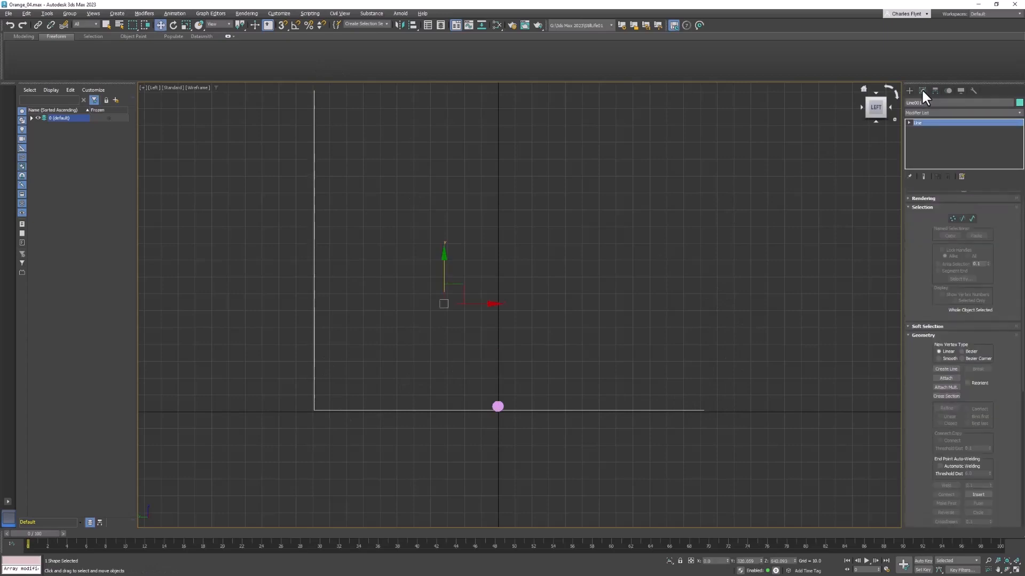
click(952, 218)
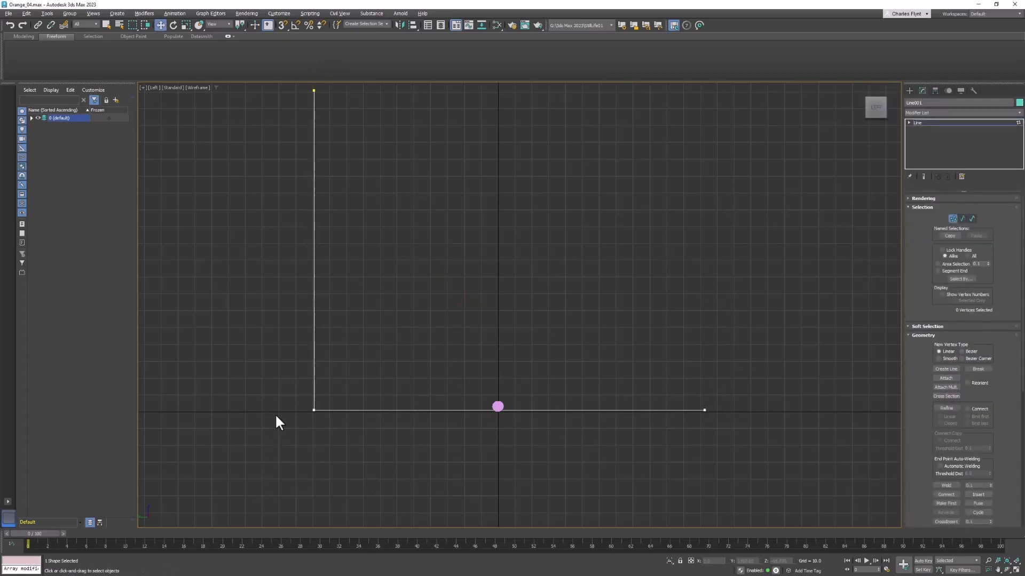
drag(353, 443, 353, 444)
scroll(985, 459, down, 2)
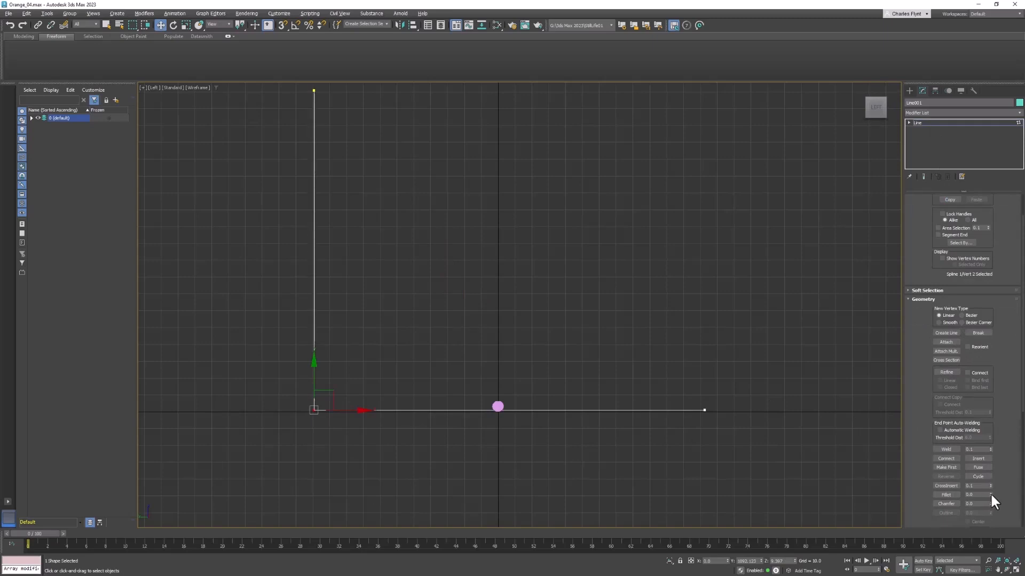
drag(990, 495, 5, 194)
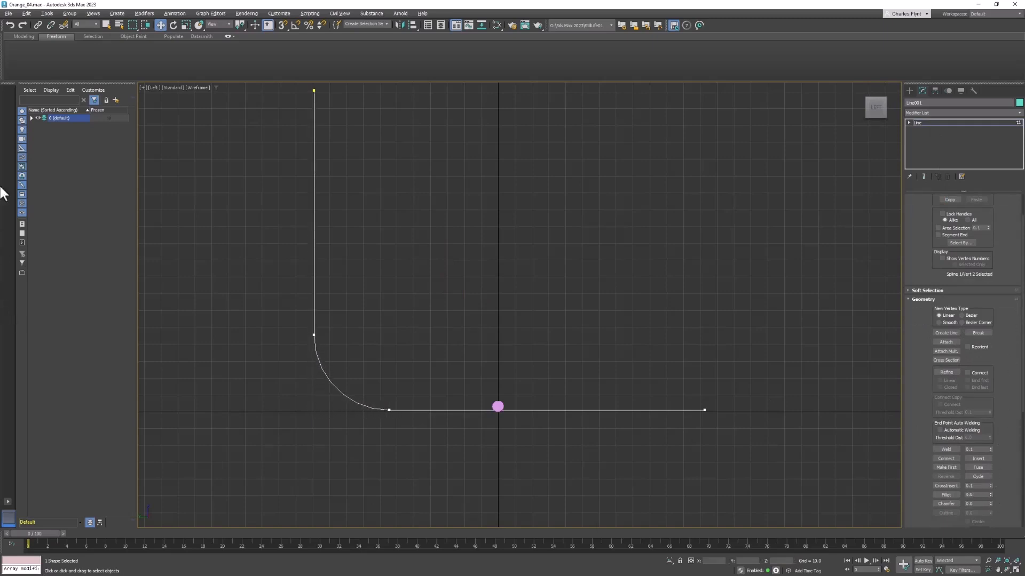
click(976, 123)
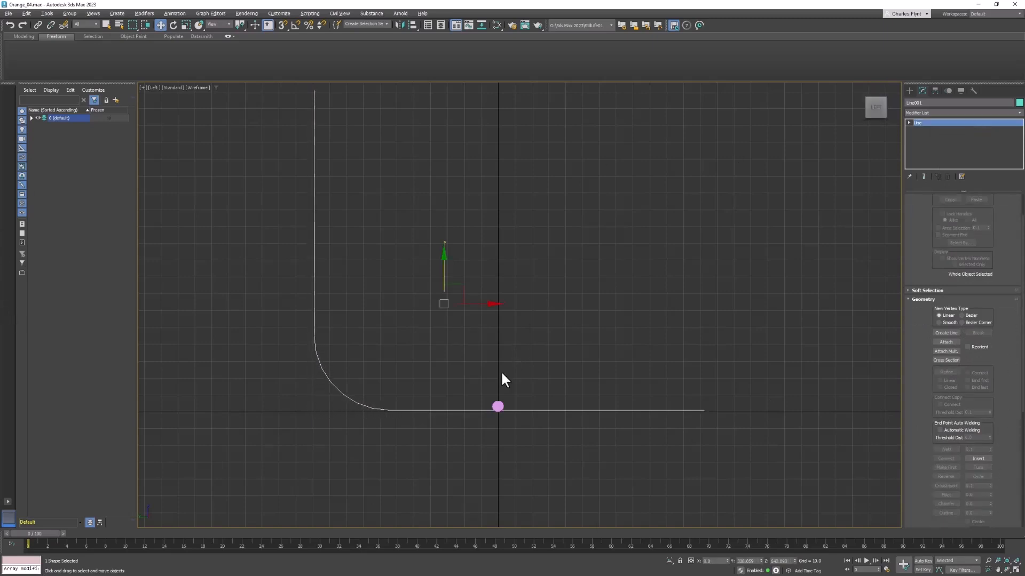
Step: Move the line down in the Left viewport until its horizontal segment sits against the underside of the orange
scroll(497, 394, up, 6)
middle_drag(494, 396, 483, 213)
scroll(512, 288, up, 2)
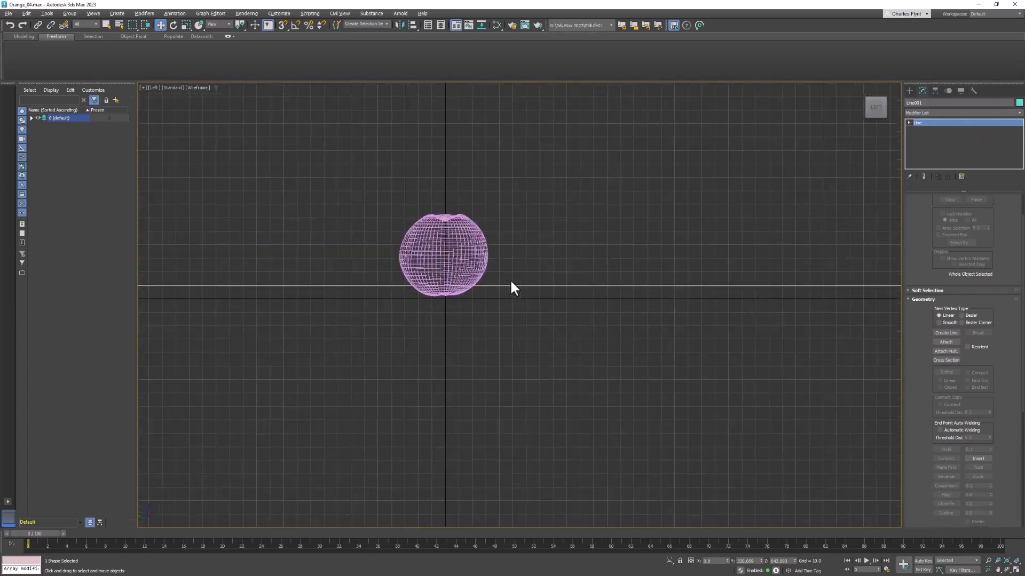
middle_drag(511, 283, 585, 306)
scroll(577, 295, down, 6)
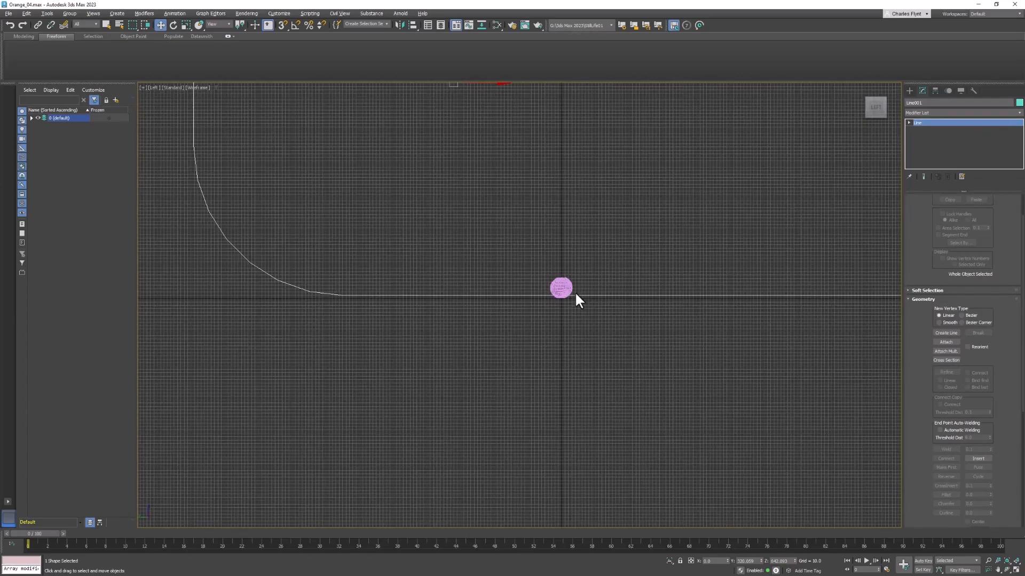
scroll(612, 291, up, 8)
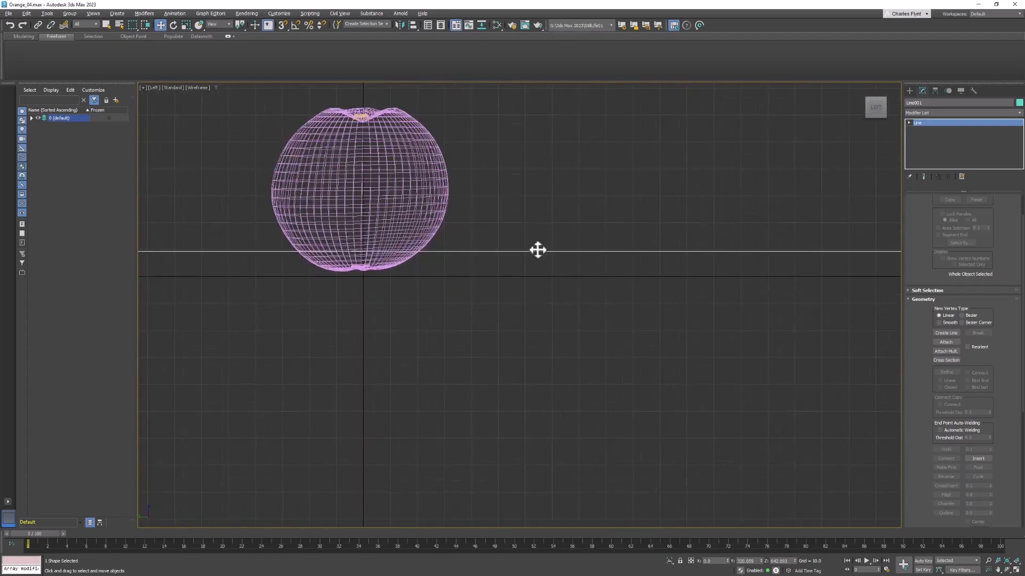
drag(539, 251, 542, 268)
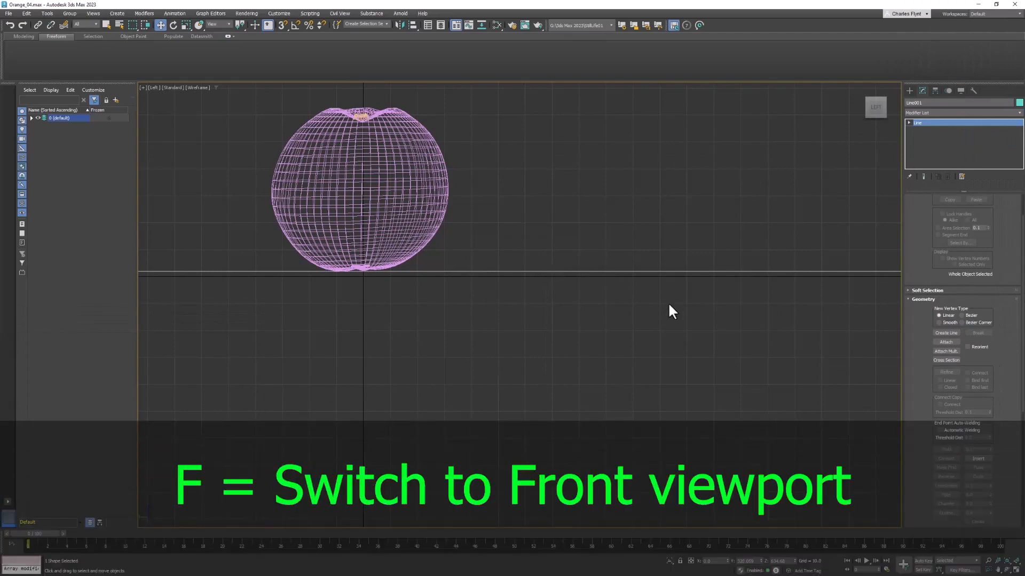
Step: Move the line along X in the Front viewport, well off to the right side of the orange
key(f)
scroll(602, 242, down, 10)
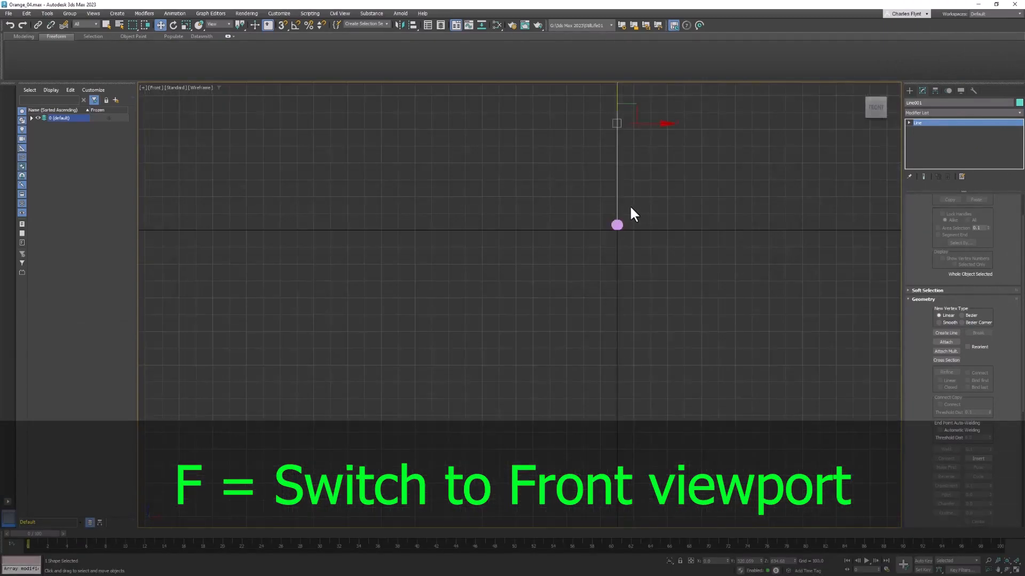
middle_drag(629, 204, 524, 371)
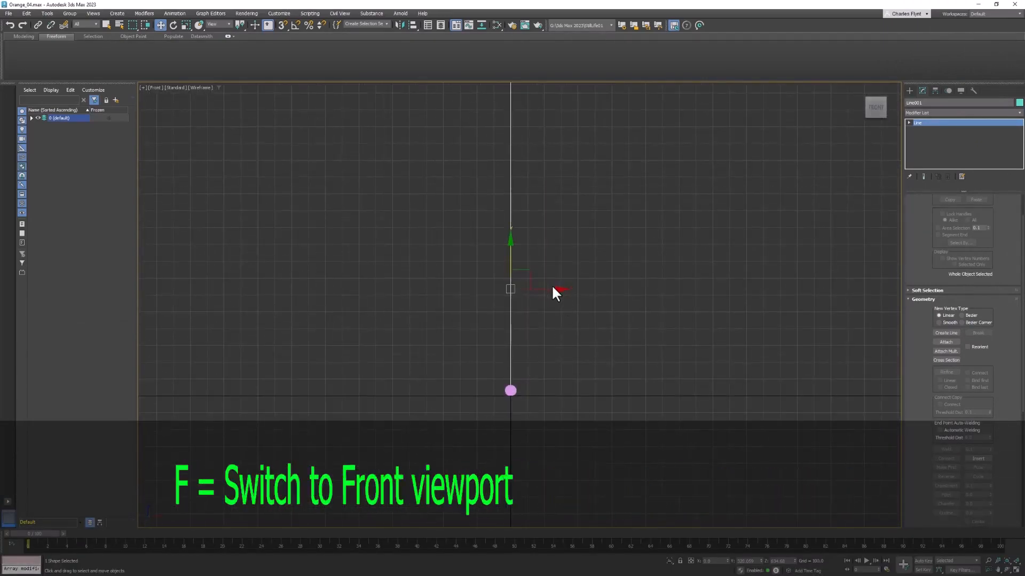
drag(551, 284, 867, 269)
Step: Apply an Extrude modifier to the line and increase its amount until the backdrop spans both sides of the orange
click(924, 113)
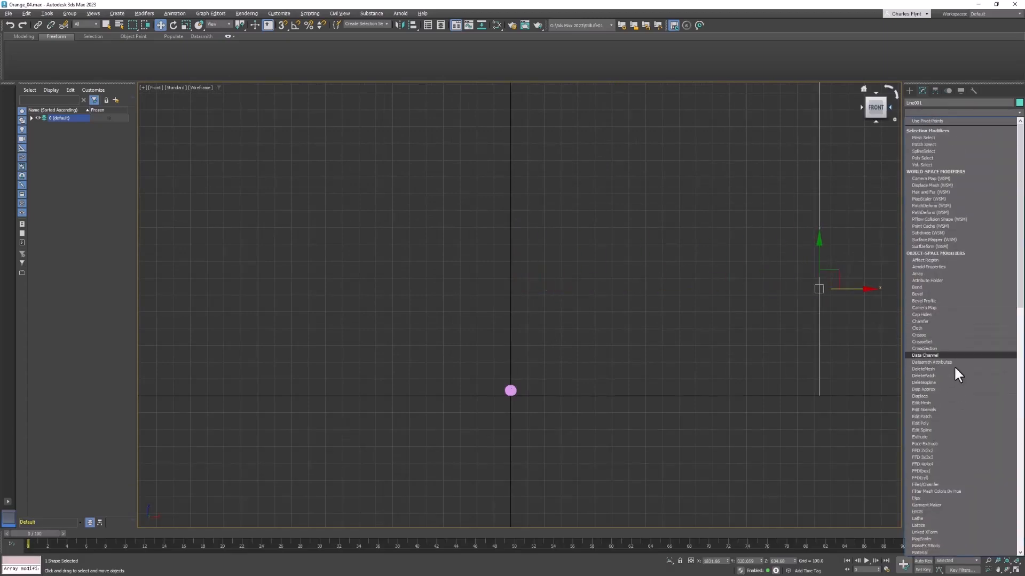
click(959, 436)
drag(985, 209, 945, 491)
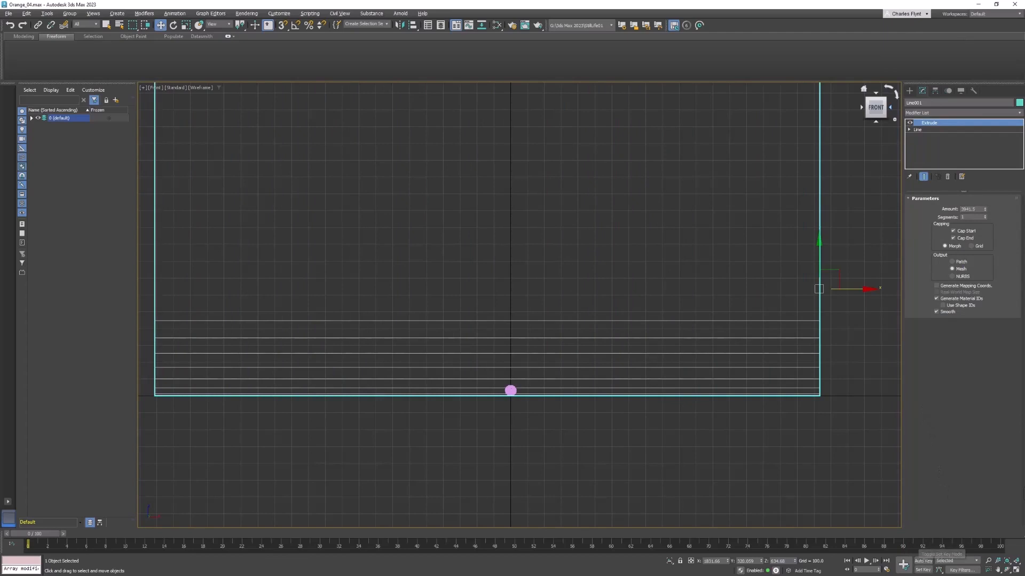
Step: Examine the extruded backdrop and its surface direction around the orange in the Perspective view
key(p)
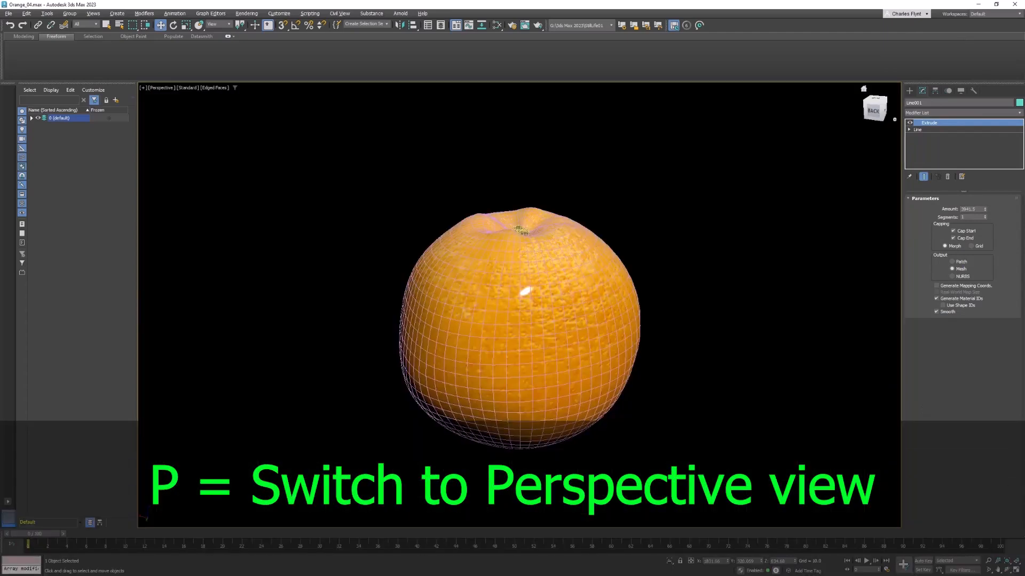
mouse_move(672, 311)
alt+middle_down()
mouse_move(674, 356)
mouse_move(681, 316)
alt+middle_up()
scroll(676, 311, down, 10)
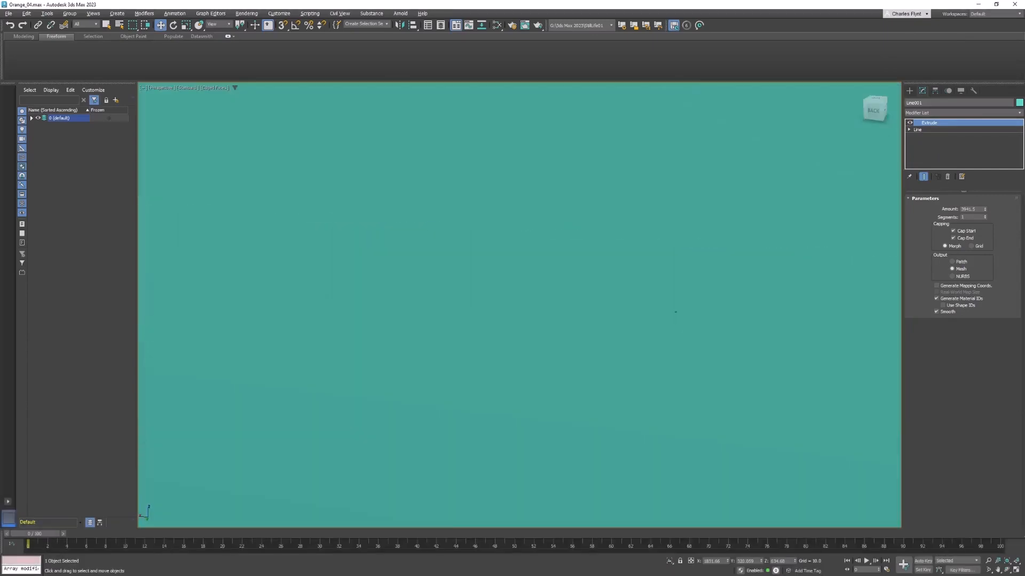
alt+middle_drag(760, 514, 446, 455)
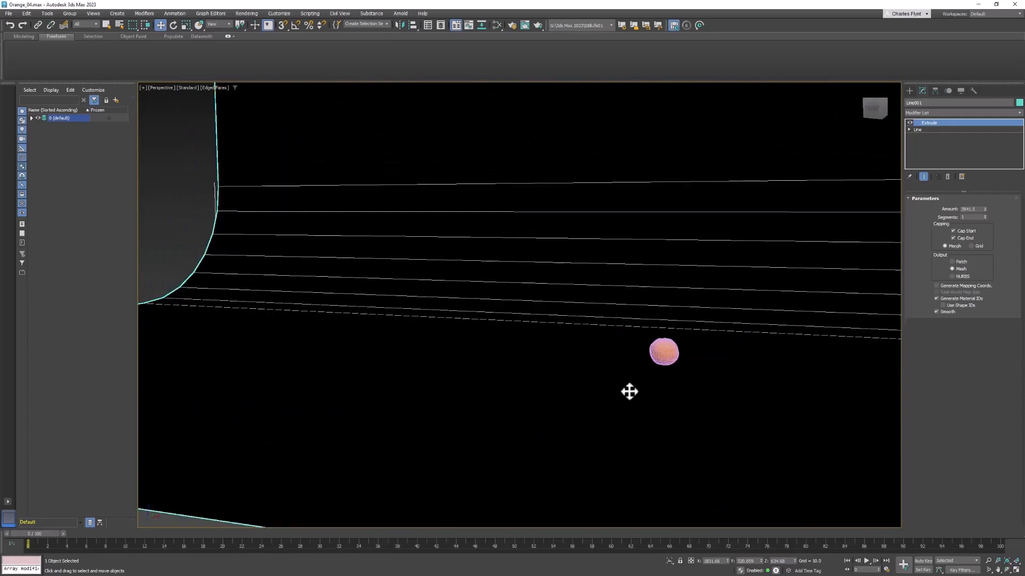
middle_drag(630, 391, 470, 481)
scroll(470, 481, up, 1)
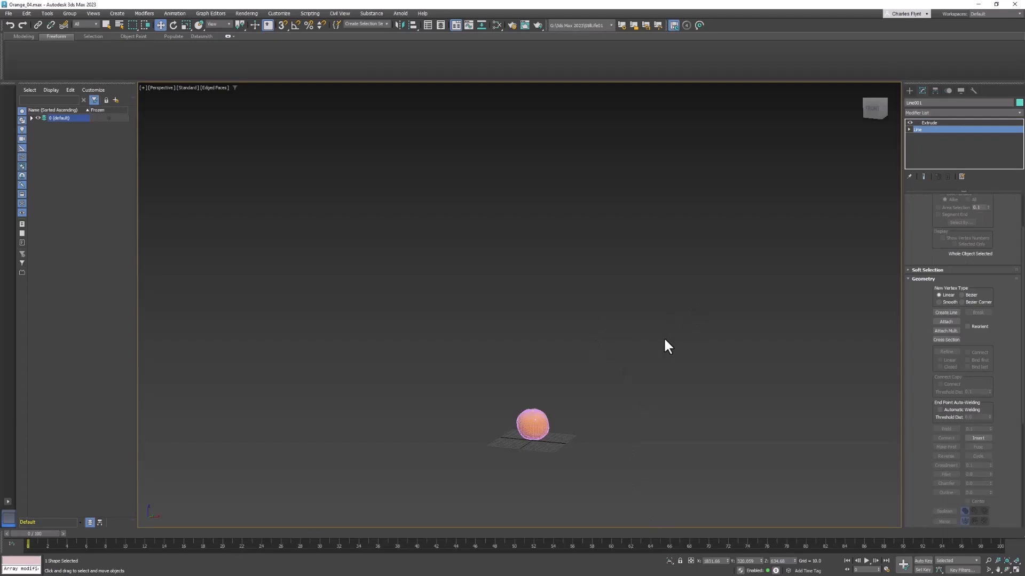
scroll(664, 338, down, 4)
click(934, 122)
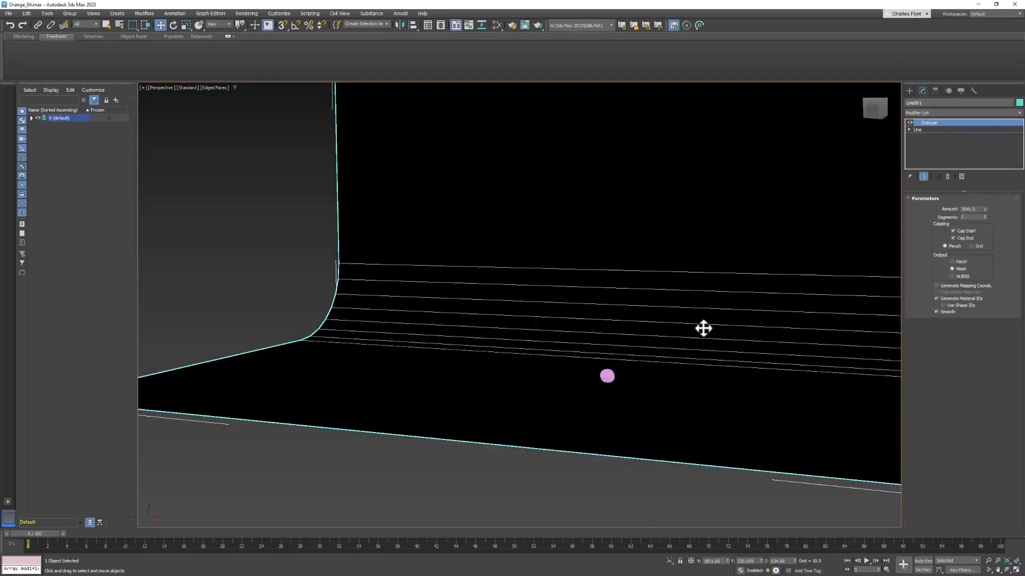
middle_drag(690, 326, 655, 377)
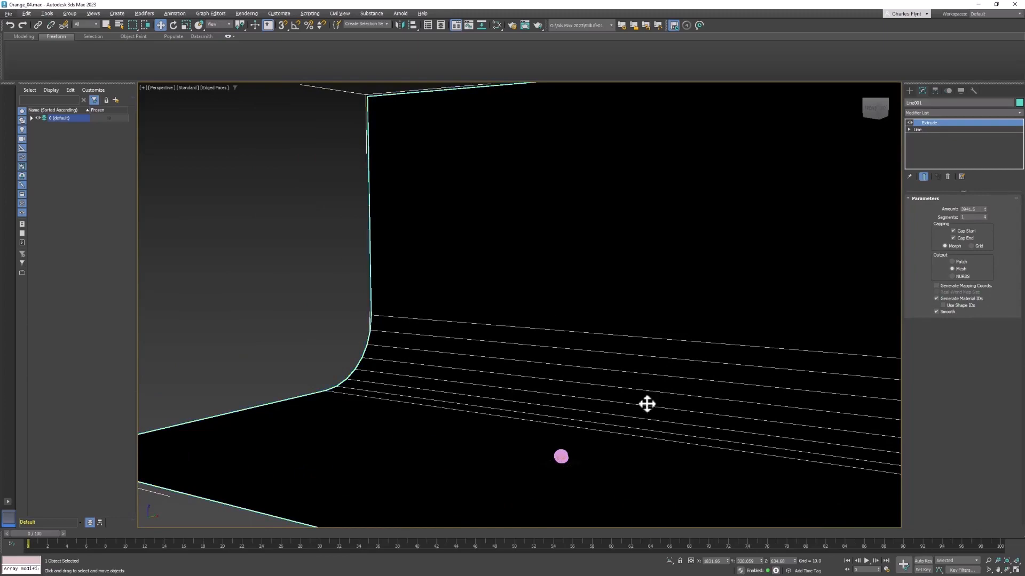
scroll(647, 403, up, 5)
middle_drag(648, 402, 782, 233)
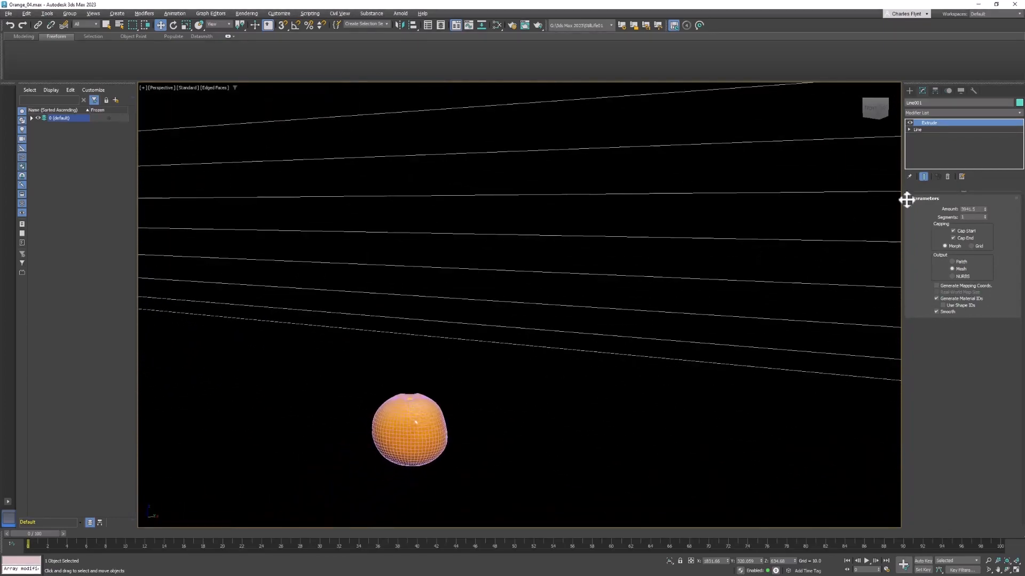
Step: Reverse the backdrop line at Spline level so its surface faces the orange, and return to the Extrude modifier
click(918, 129)
click(777, 100)
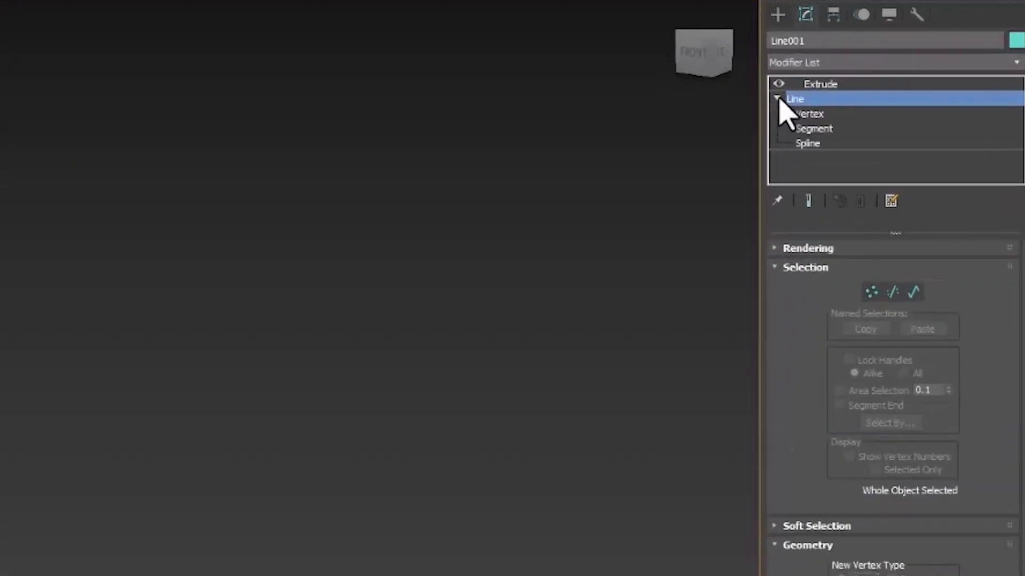
click(821, 148)
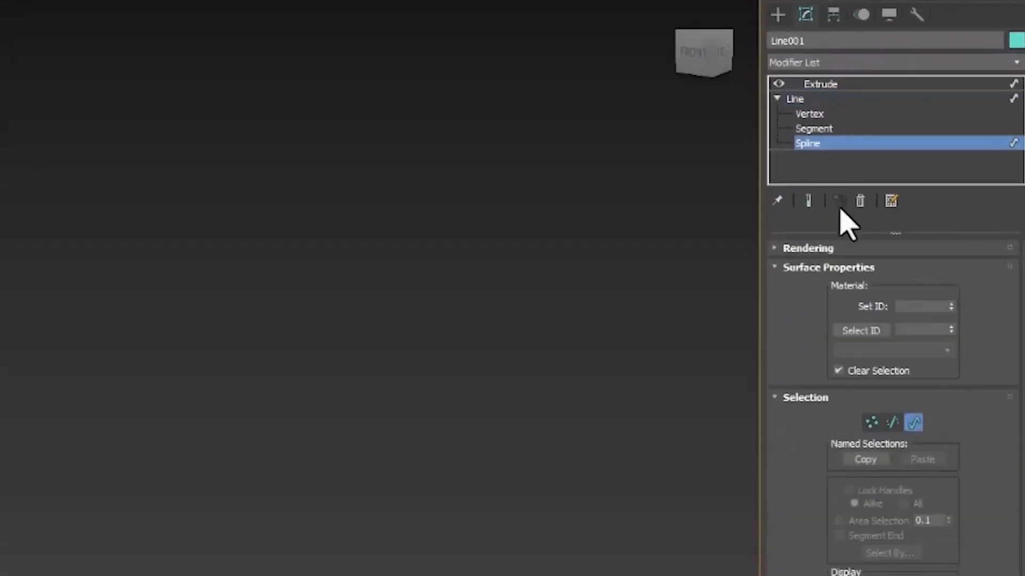
scroll(897, 406, down, 5)
scroll(968, 339, down, 10)
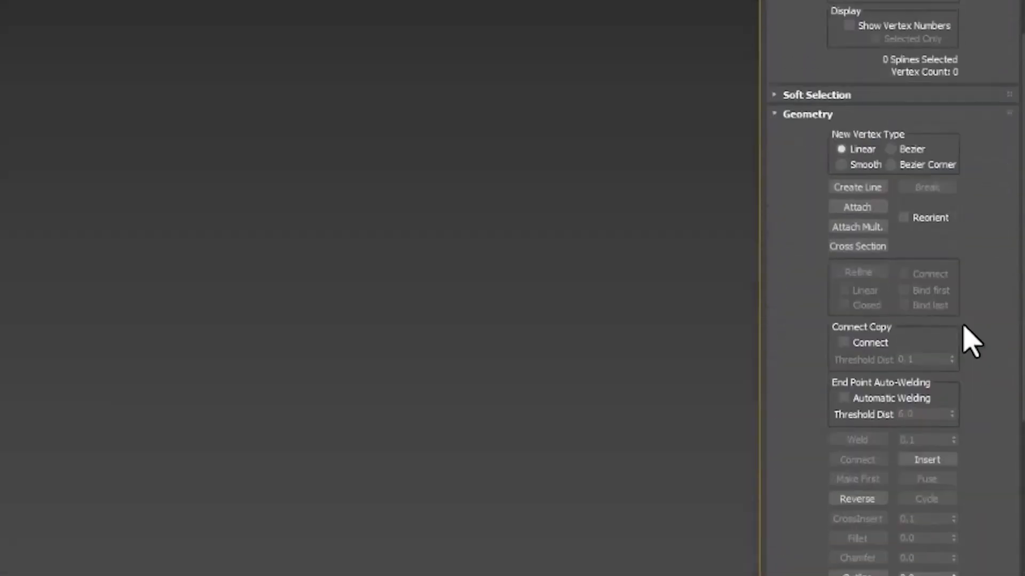
click(865, 318)
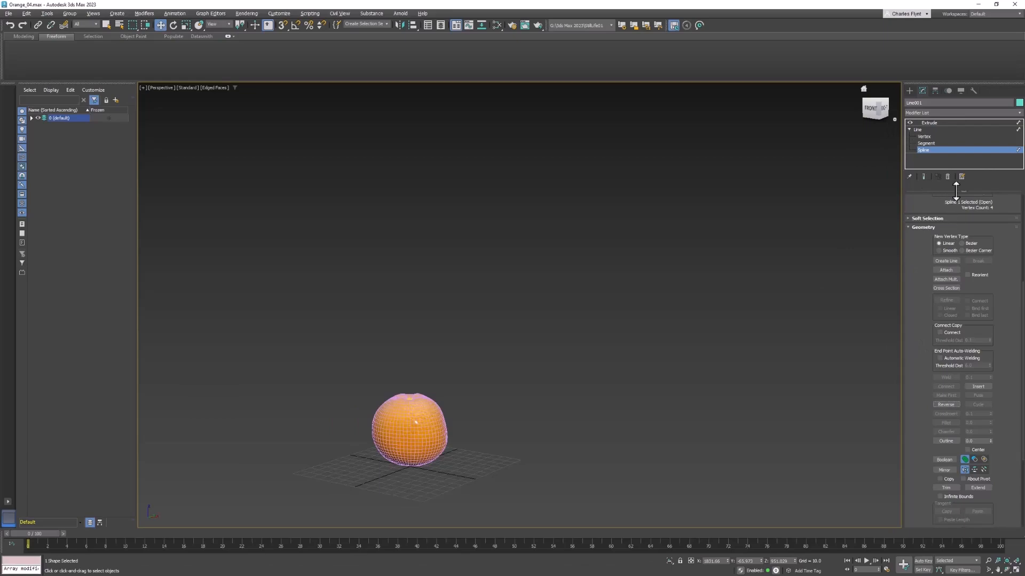
click(923, 128)
click(929, 122)
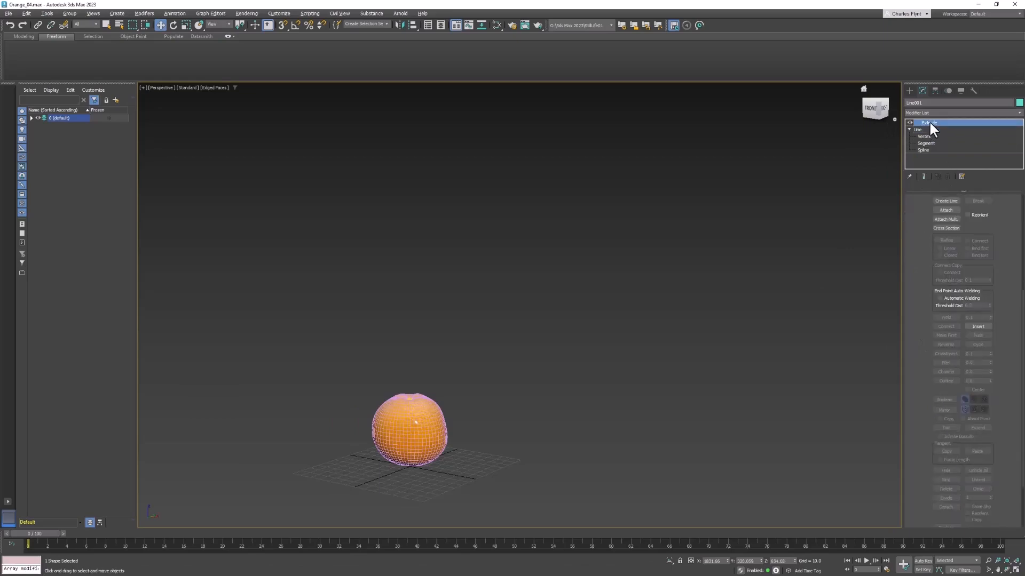
scroll(711, 326, down, 6)
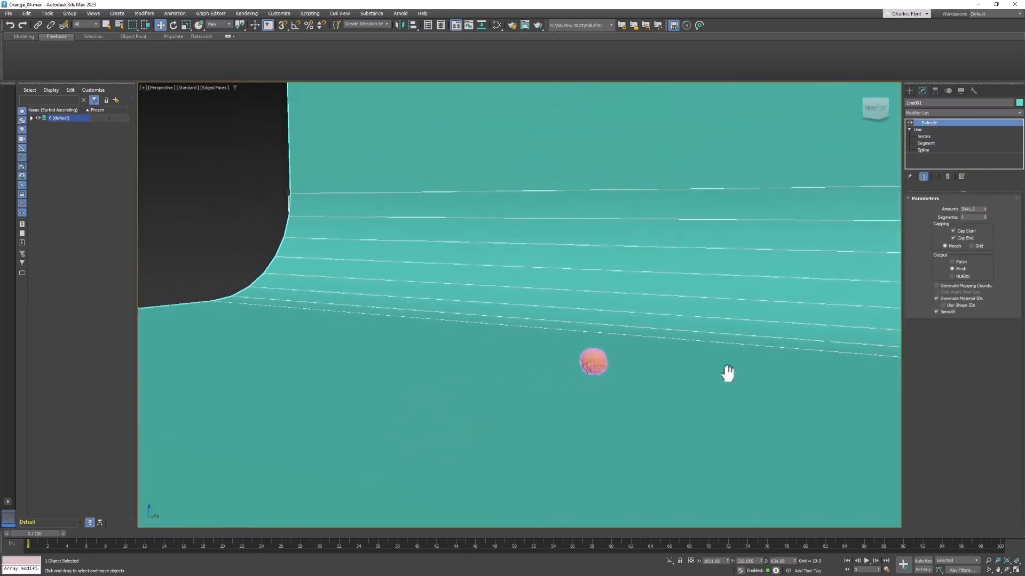
alt+middle_drag(728, 373, 819, 421)
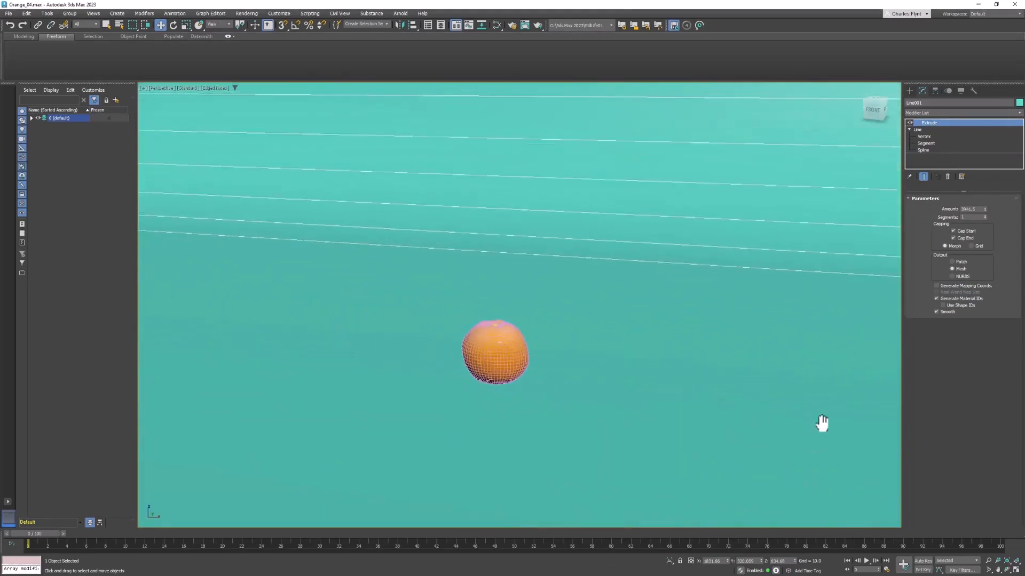
scroll(683, 390, up, 3)
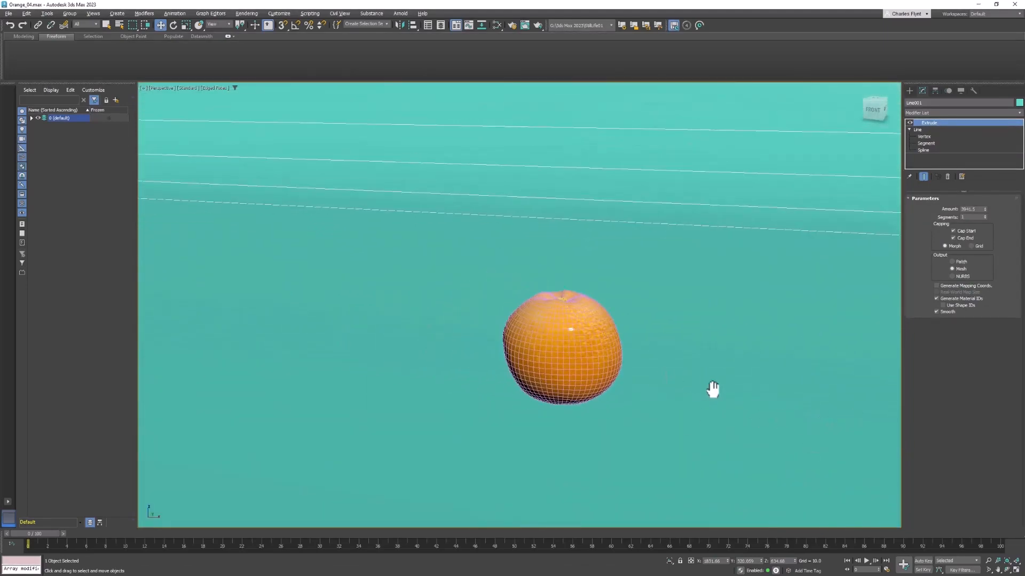
Step: Create a new Physical Material in the Slate Material Editor and assign it to the backdrop
click(491, 22)
middle_drag(393, 339, 227, 326)
drag(347, 219, 349, 219)
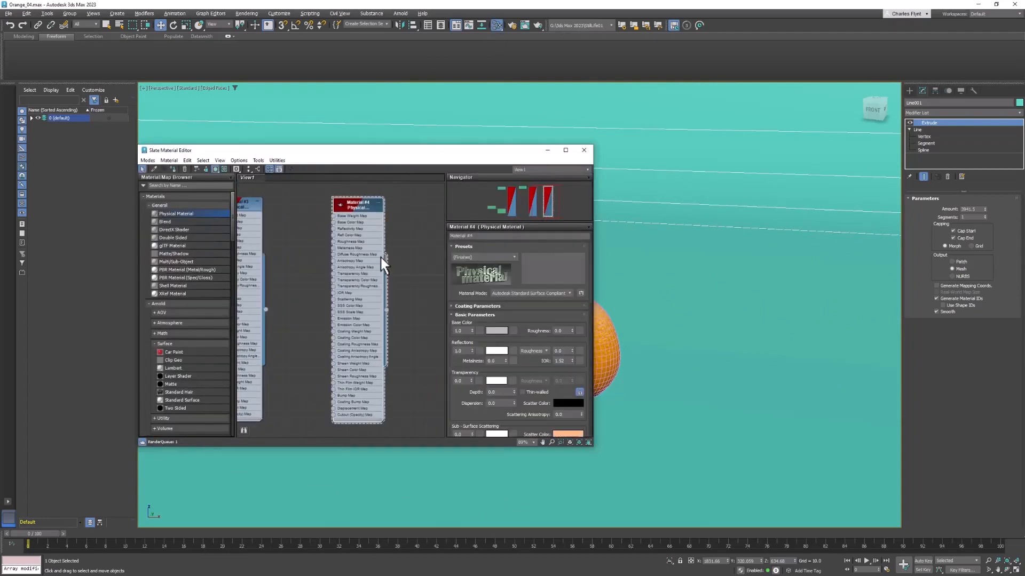
drag(386, 310, 714, 343)
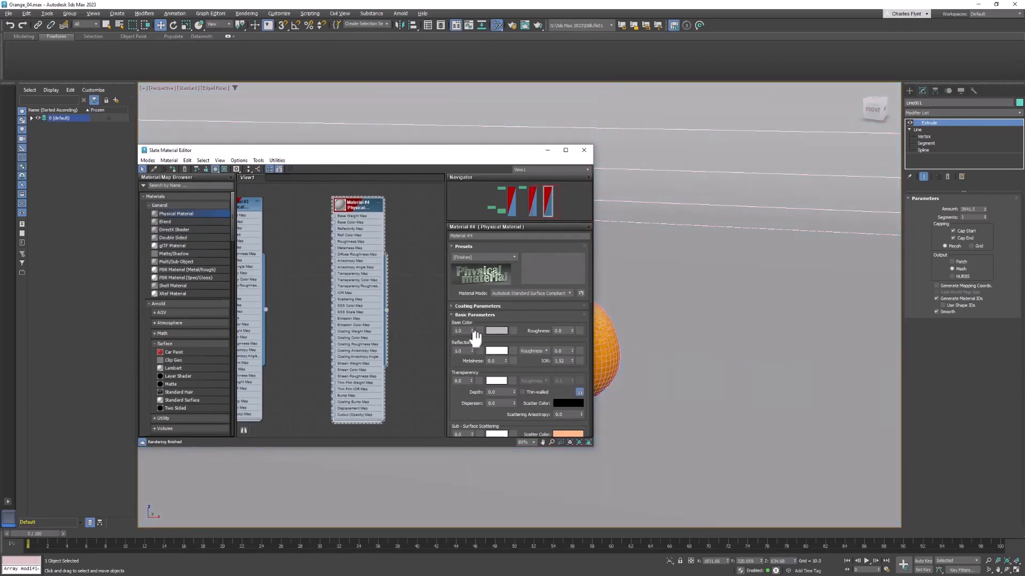
Step: Set the backdrop material's reflection weight and reflection roughness to 0.0 and close the Slate Material Editor
scroll(476, 373, down, 1)
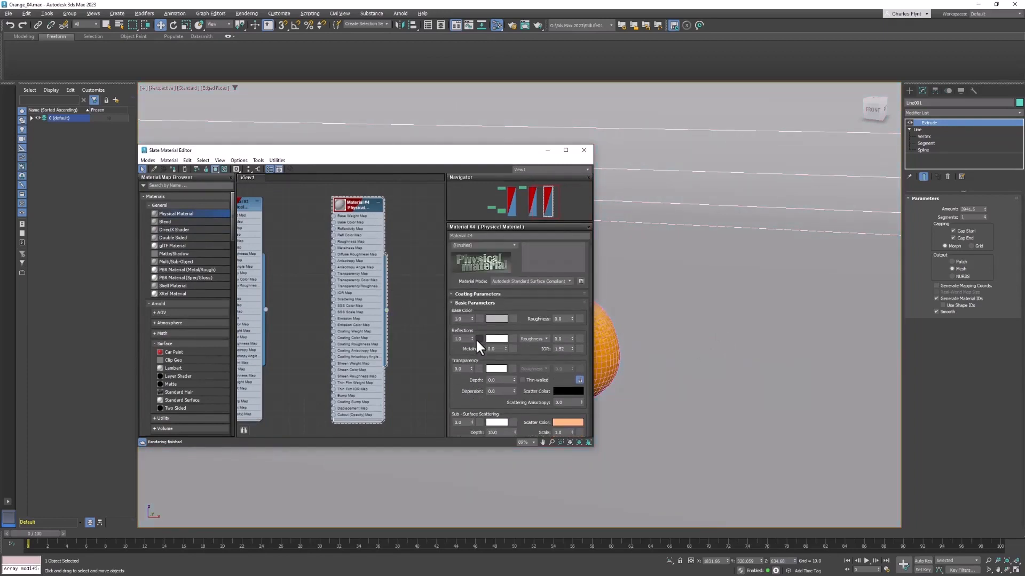
right_click(472, 339)
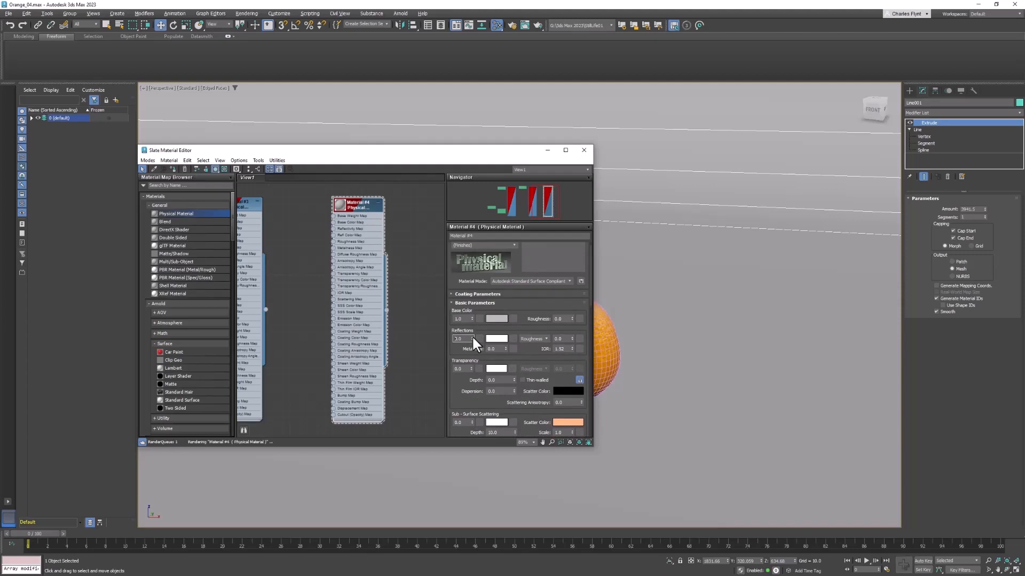
right_click(572, 338)
click(587, 155)
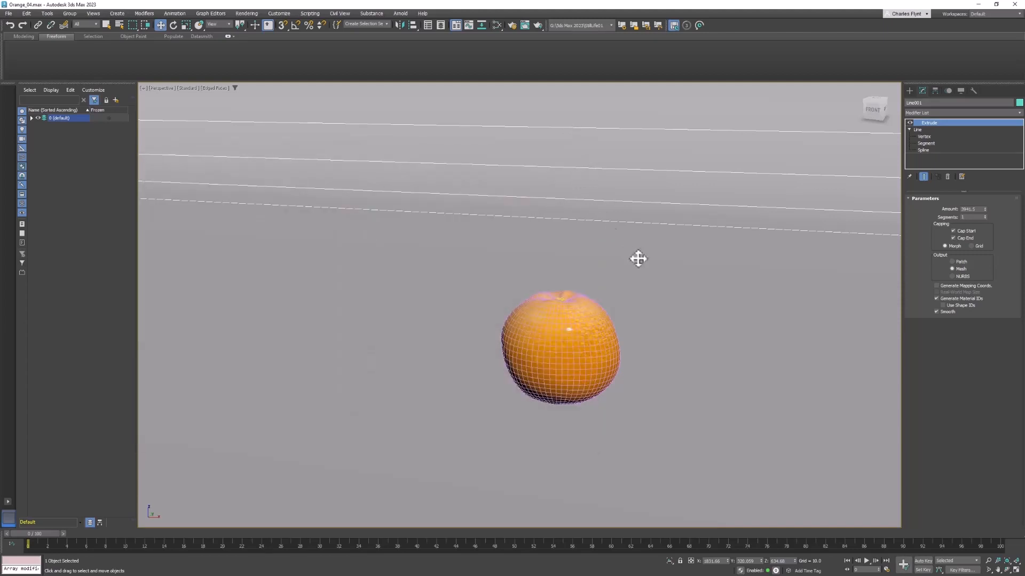
Step: Create a targeted Arnold light in the Front viewport, placed above and slightly left of the orange and aimed at it
key(f)
scroll(619, 315, down, 2)
middle_drag(617, 315, 641, 361)
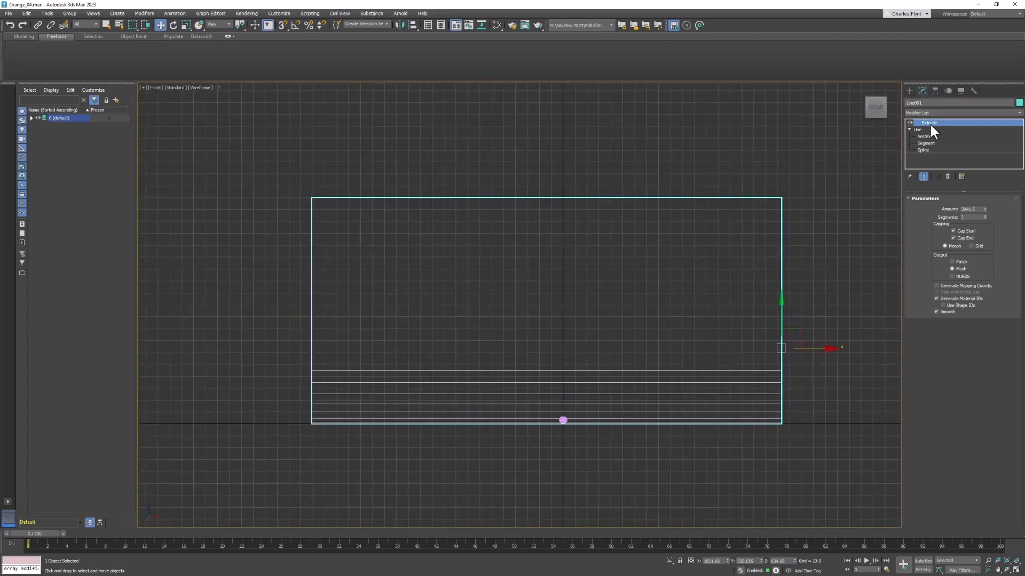
click(909, 91)
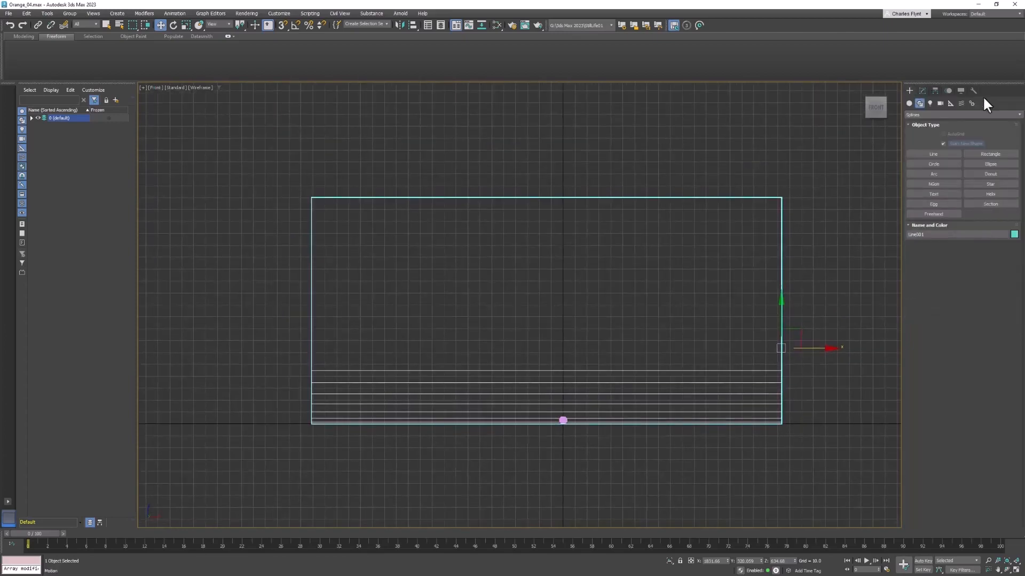
click(929, 103)
click(947, 115)
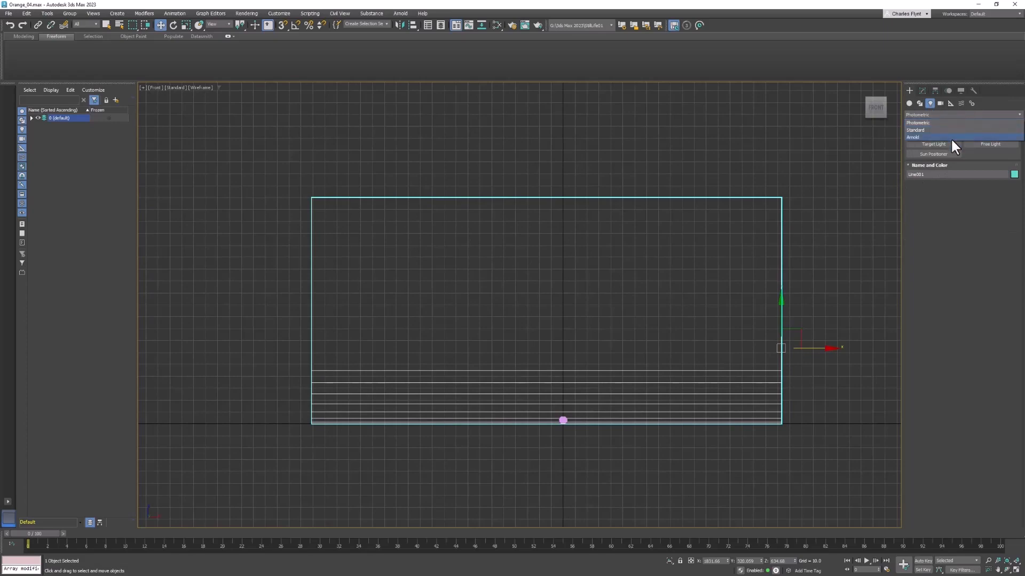
click(950, 138)
click(955, 144)
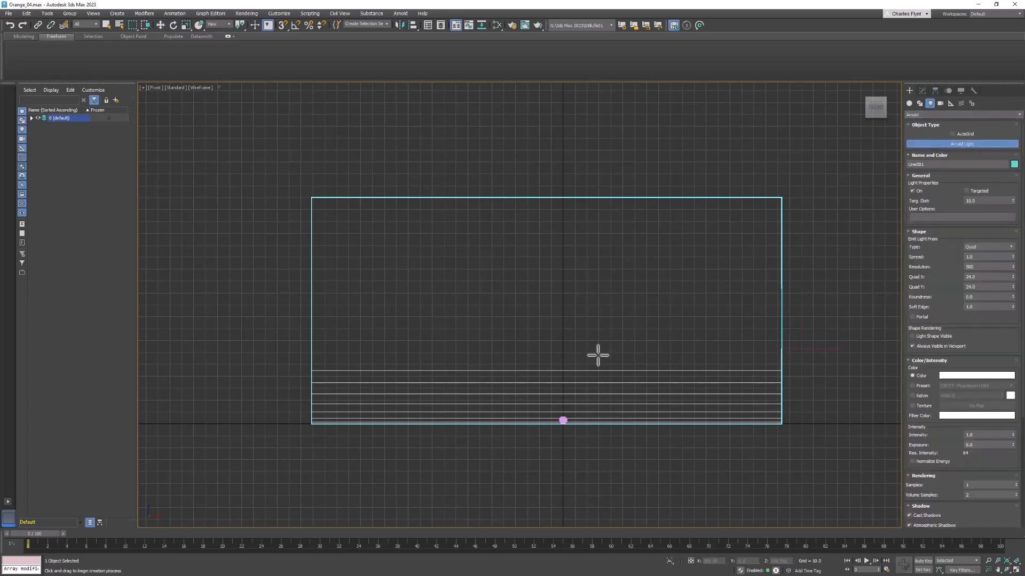
scroll(598, 354, up, 4)
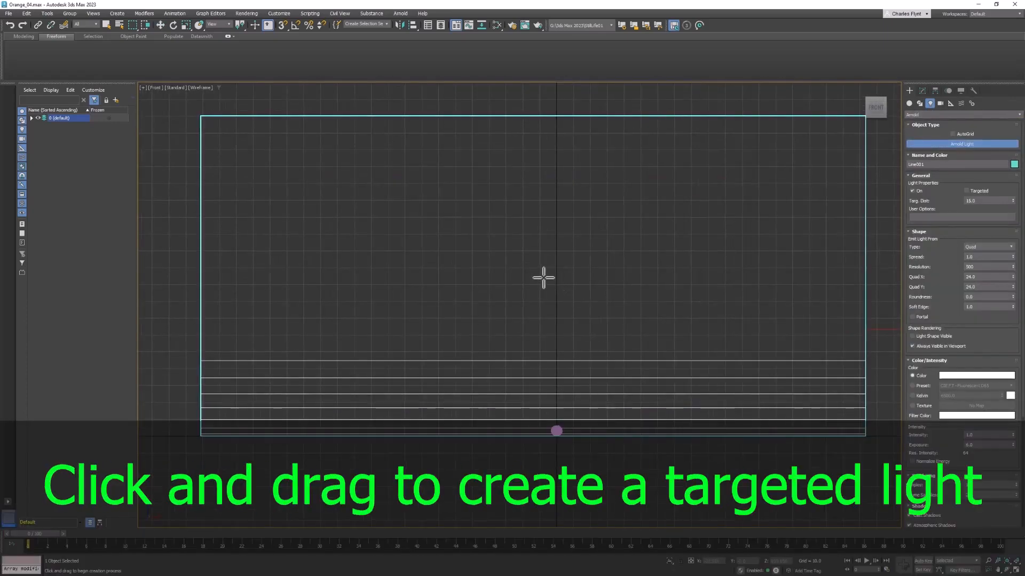
drag(516, 275, 558, 431)
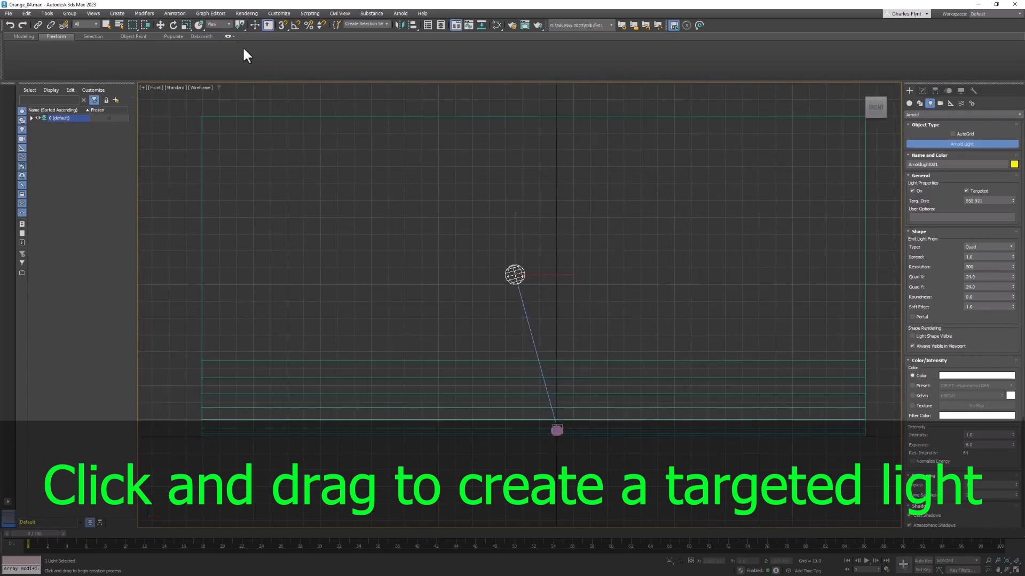
click(160, 25)
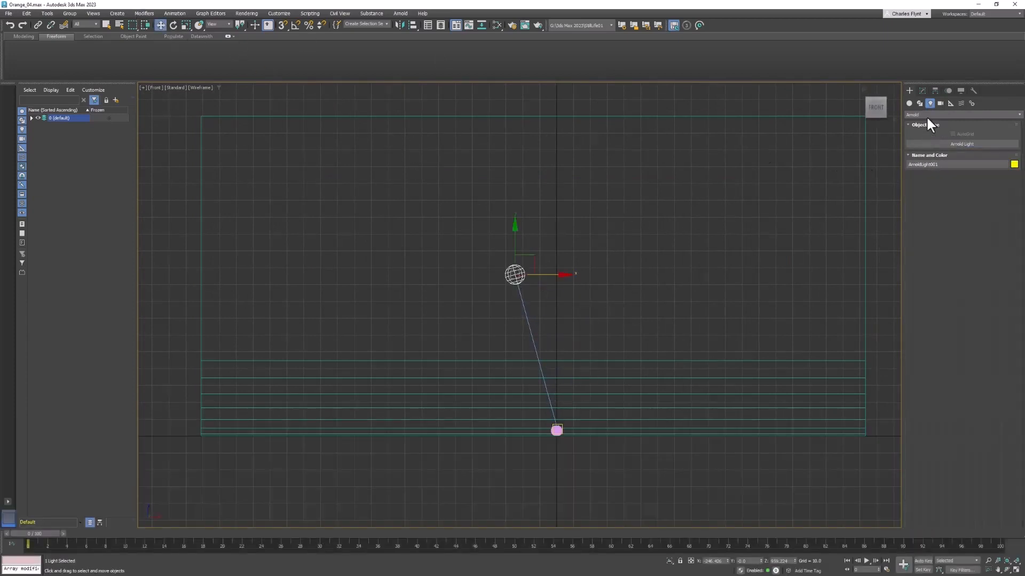
Step: Set the Arnold light's quad size to 305.7 in X and 177.2 in Y, checking its extent from above
click(922, 91)
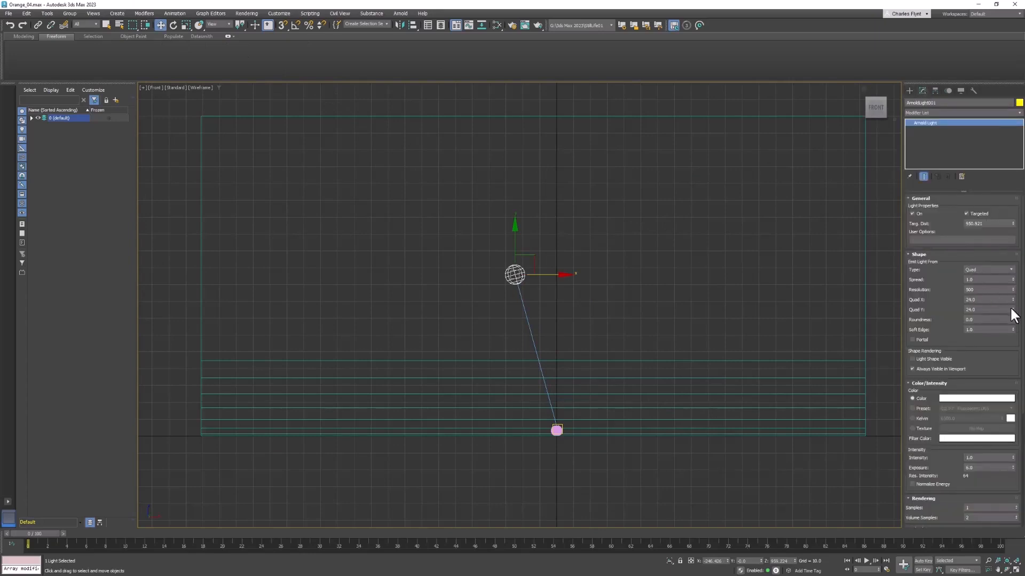
drag(1014, 300, 1009, 217)
click(631, 277)
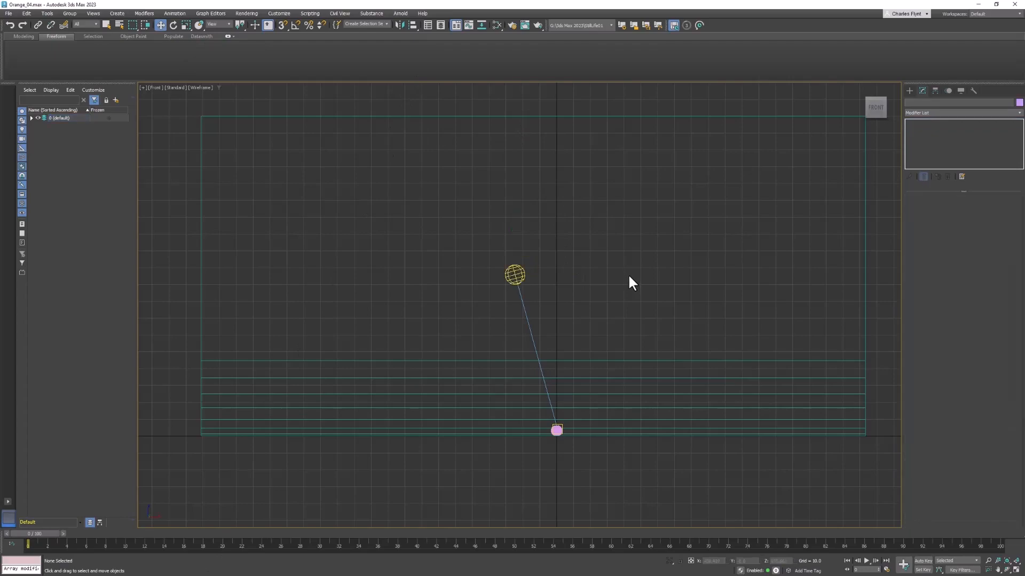
key(t)
scroll(551, 302, up, 3)
scroll(554, 308, down, 9)
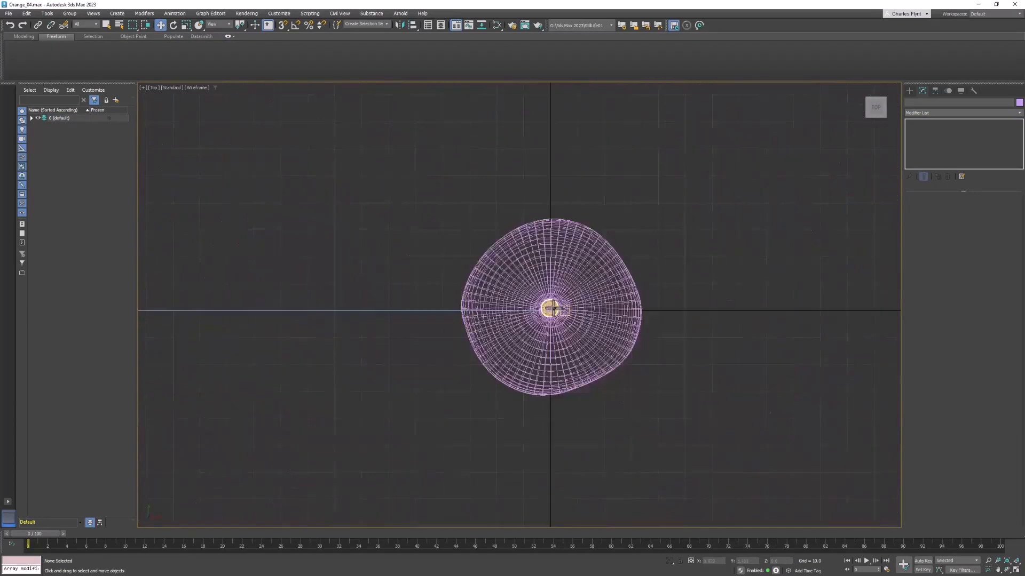
scroll(552, 308, down, 6)
click(435, 308)
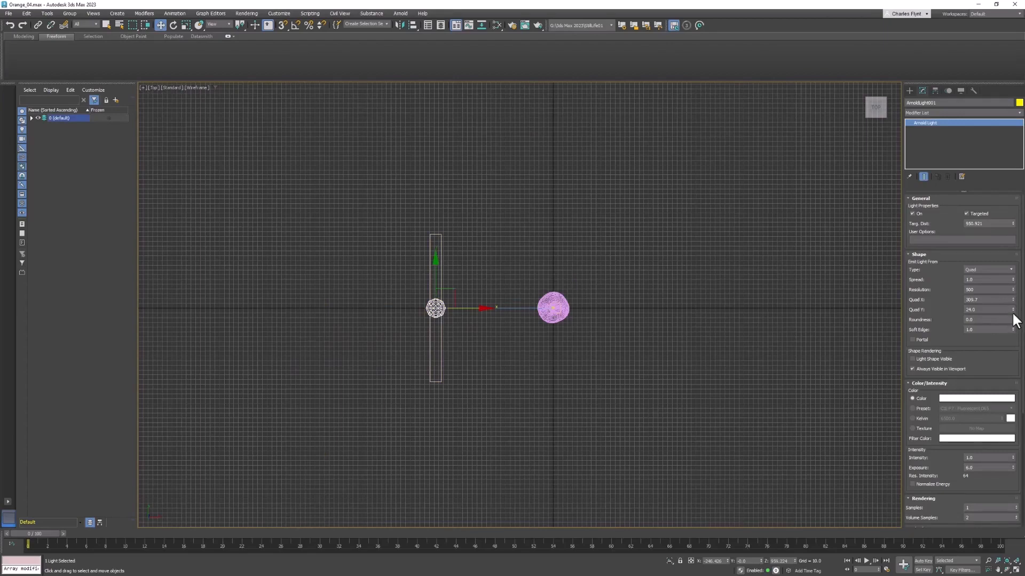
drag(1014, 315, 82, 156)
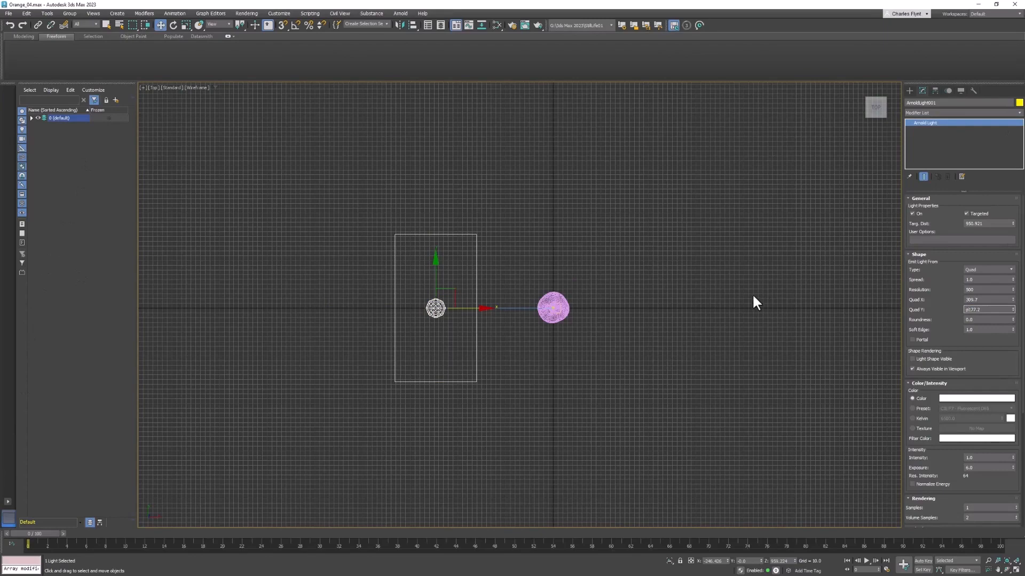
click(703, 310)
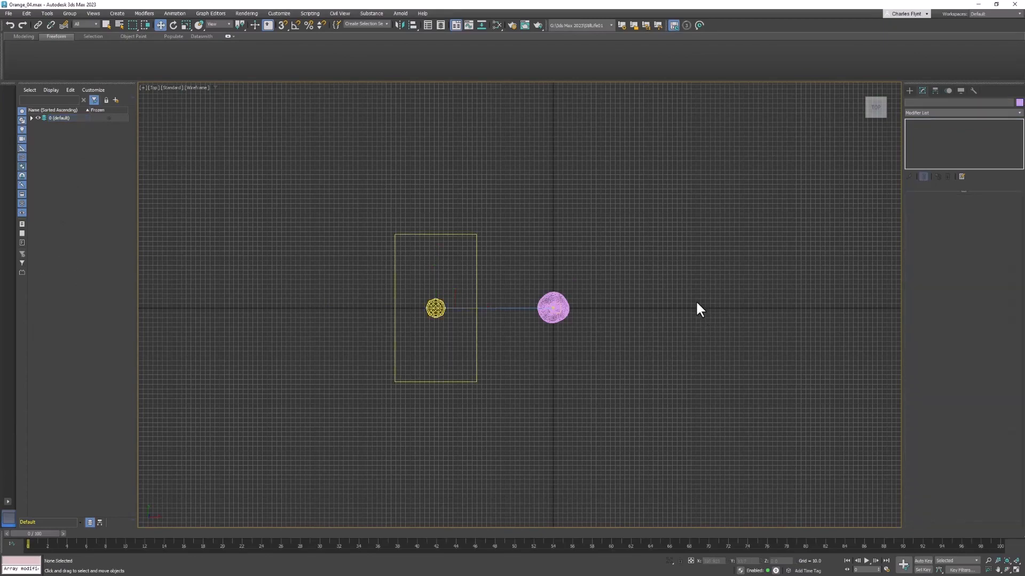
Step: Switch to the Perspective view and render the orange live in the viewport using ActiveShade with Arnold
key(p)
middle_drag(670, 361, 660, 364)
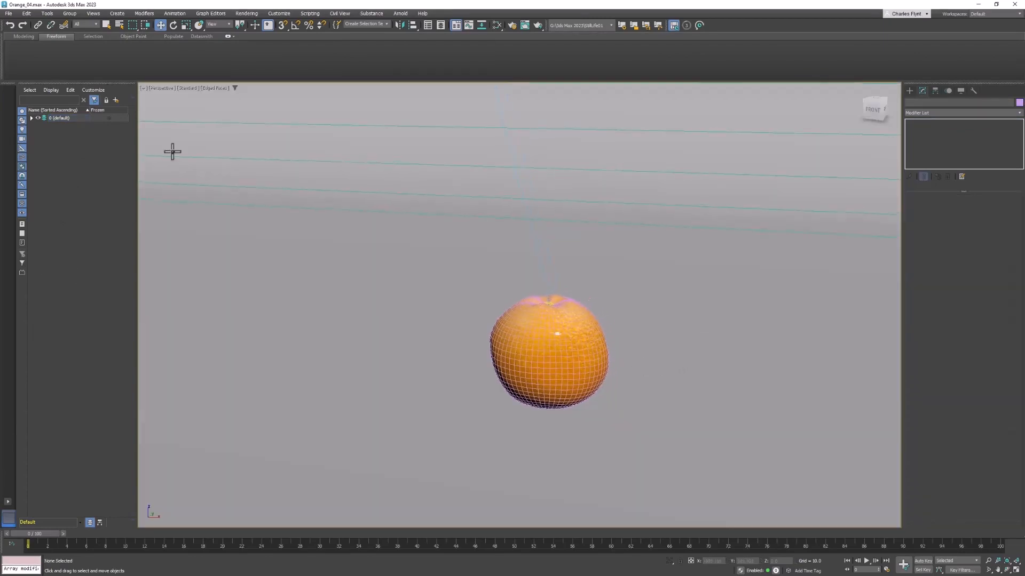
click(187, 87)
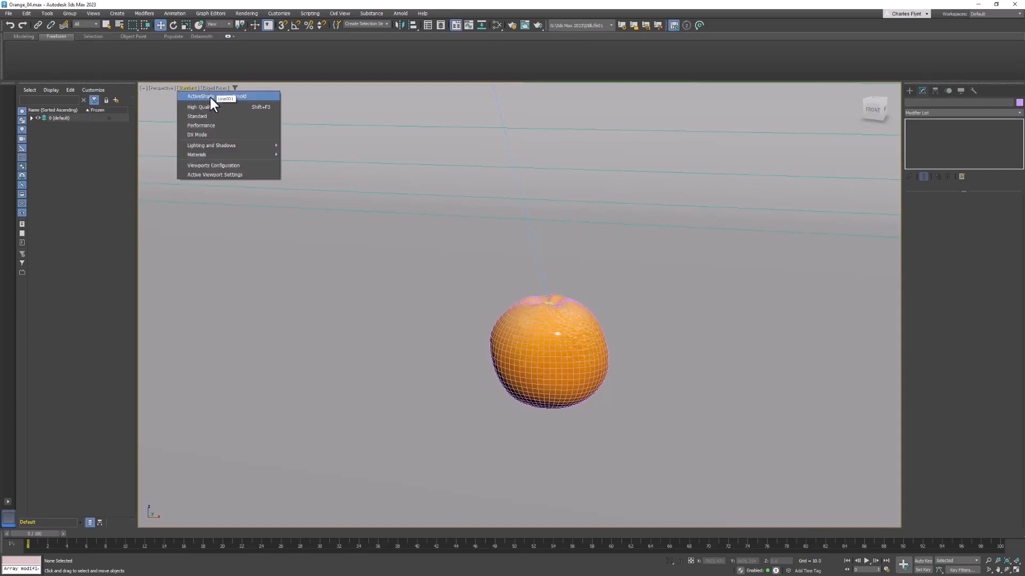
click(209, 97)
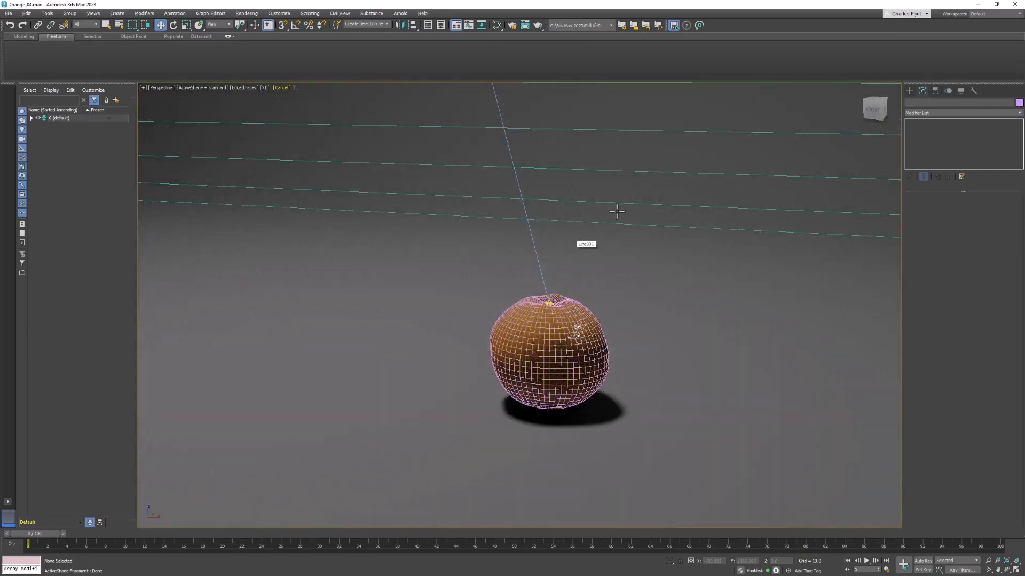
scroll(557, 359, up, 10)
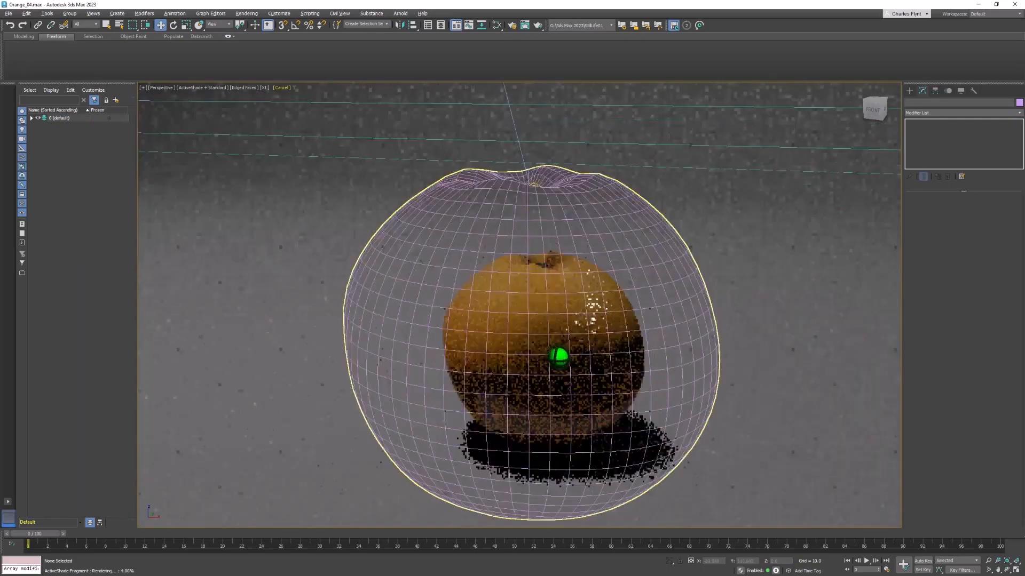
scroll(558, 358, down, 3)
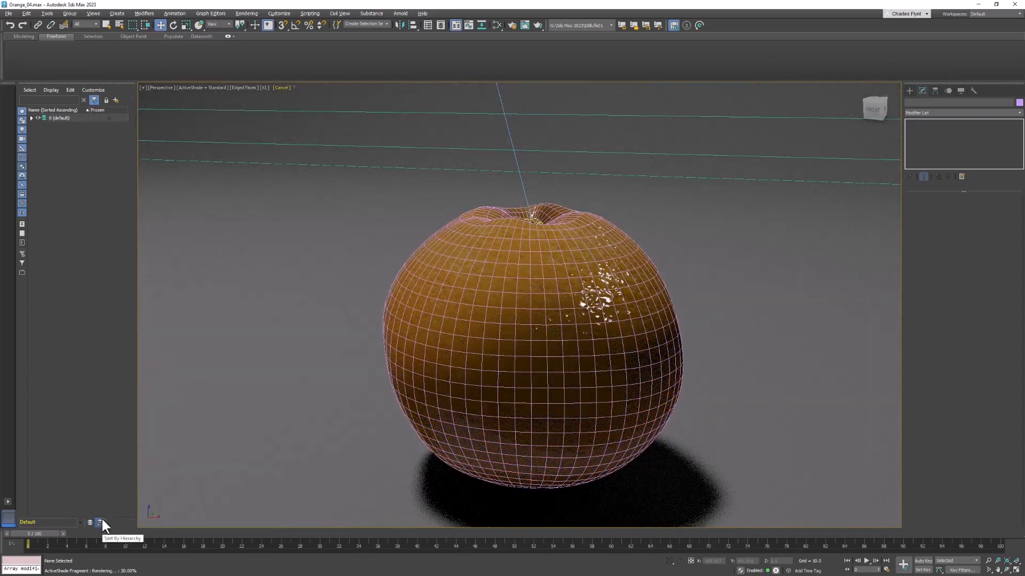
Step: Sort the scene objects by hierarchy, select the Arnold light and set its shadow density to 0.4
click(101, 521)
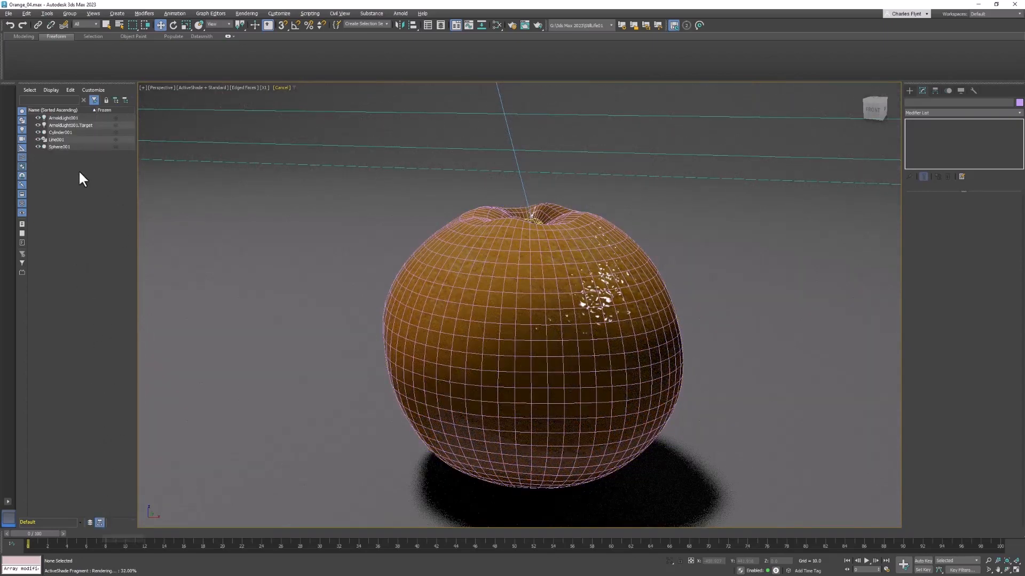
click(69, 118)
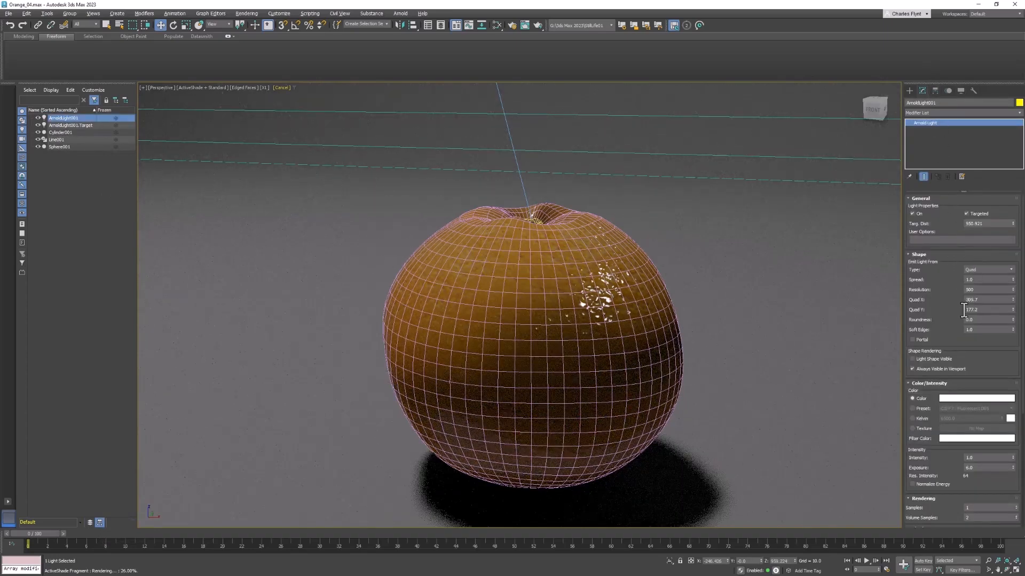
scroll(981, 412, down, 6)
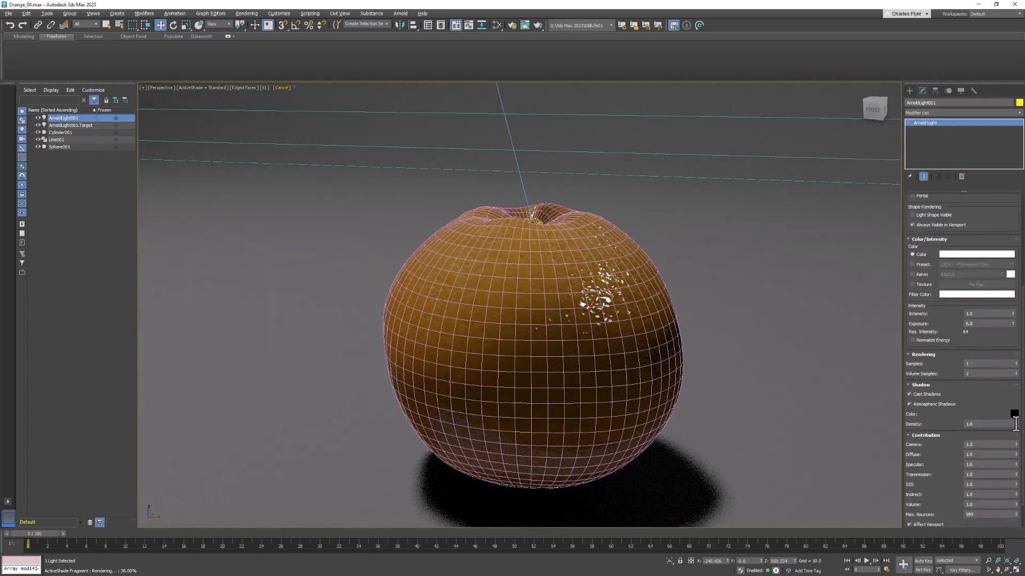
drag(1019, 438, 7, 434)
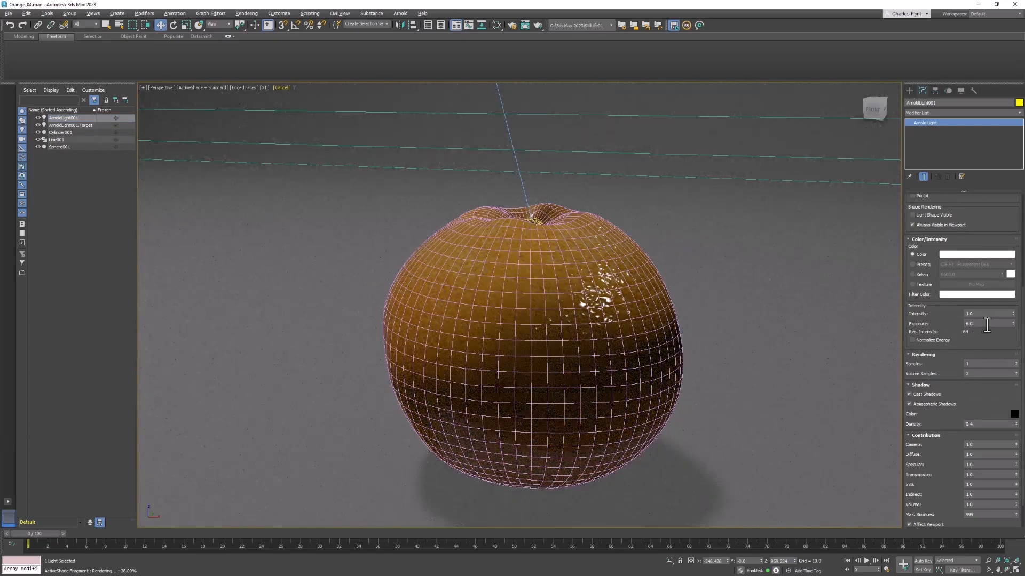
Step: Turn off Edged Faces in the Perspective view and set the Arnold light's intensity to 3.6
click(245, 88)
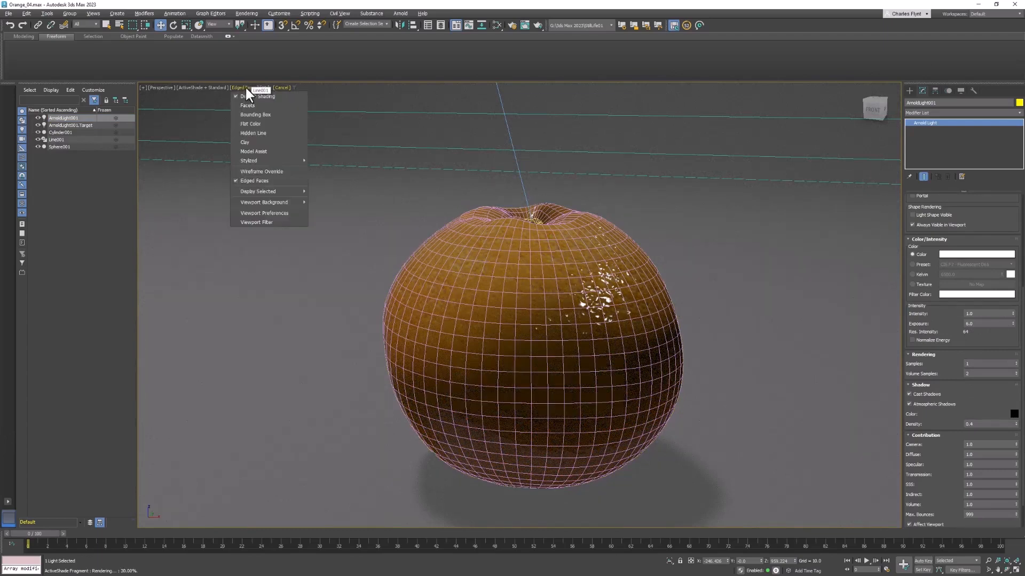
click(272, 181)
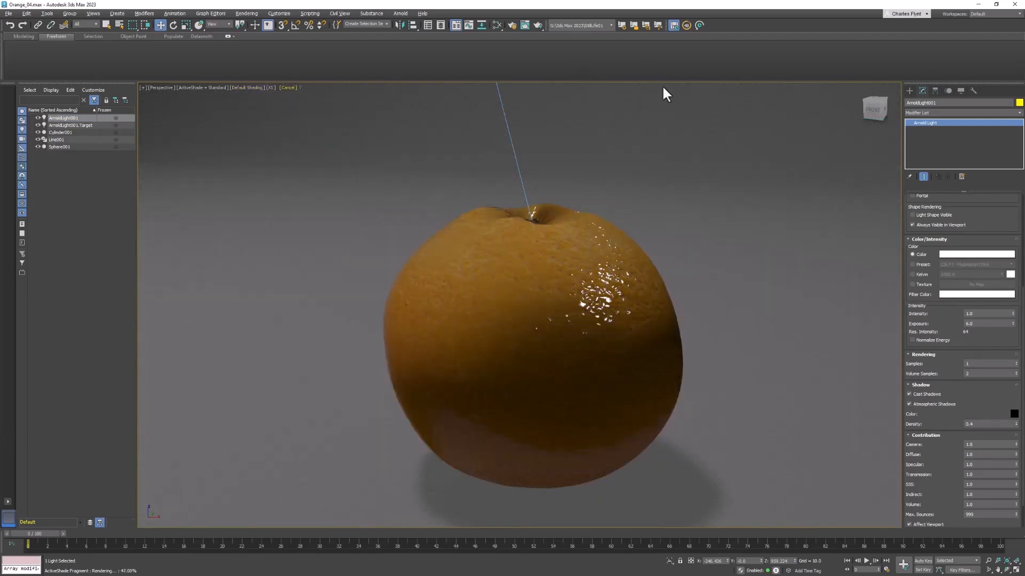
drag(1014, 313, 6, 300)
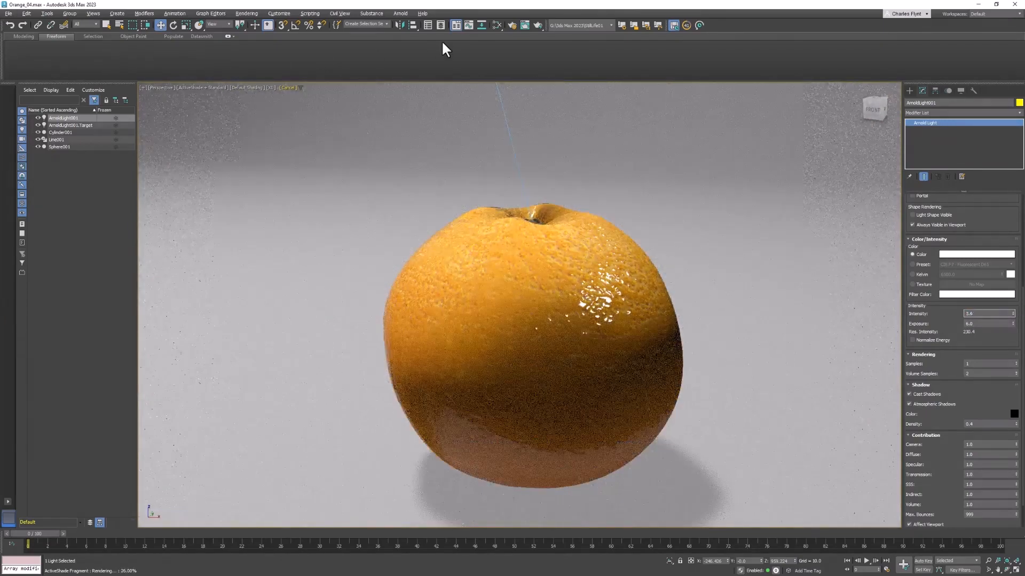
Step: Open the orange's Physical Material in the Slate Material Editor and set its reflection weight to 0.2 and reflection roughness to 0.19
click(495, 25)
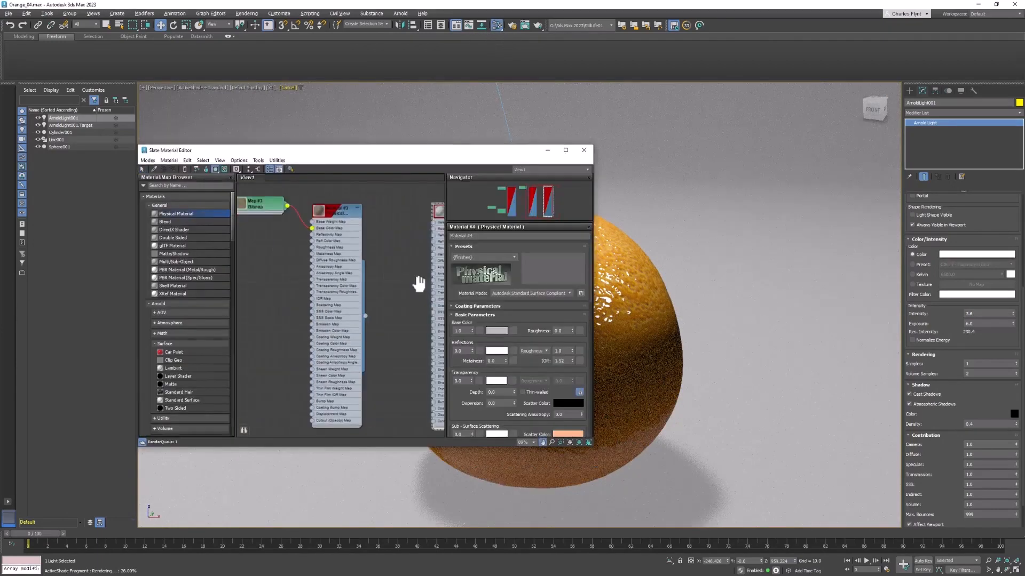
middle_drag(432, 275, 462, 264)
drag(465, 155, 411, 164)
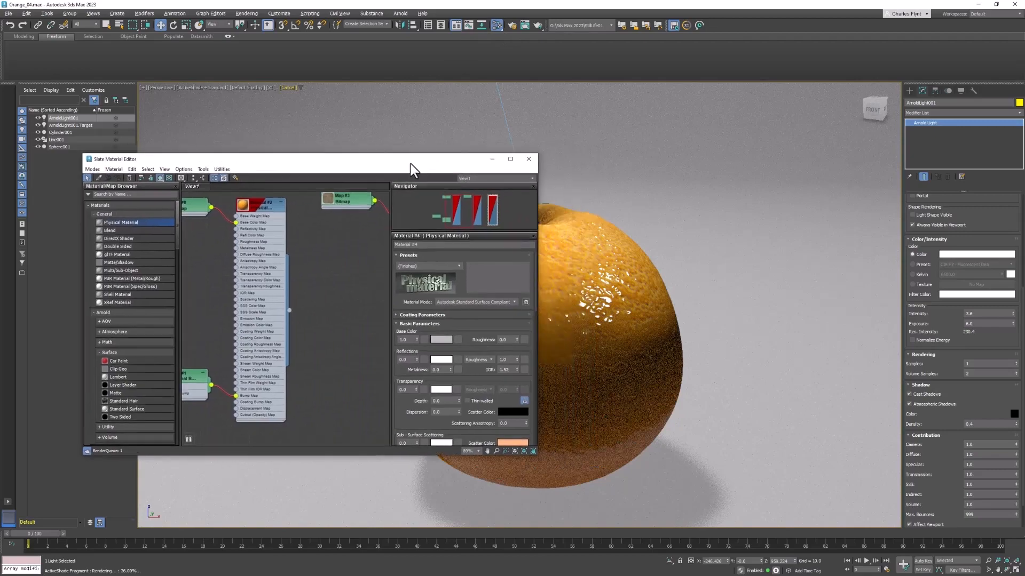
middle_drag(608, 348, 731, 326)
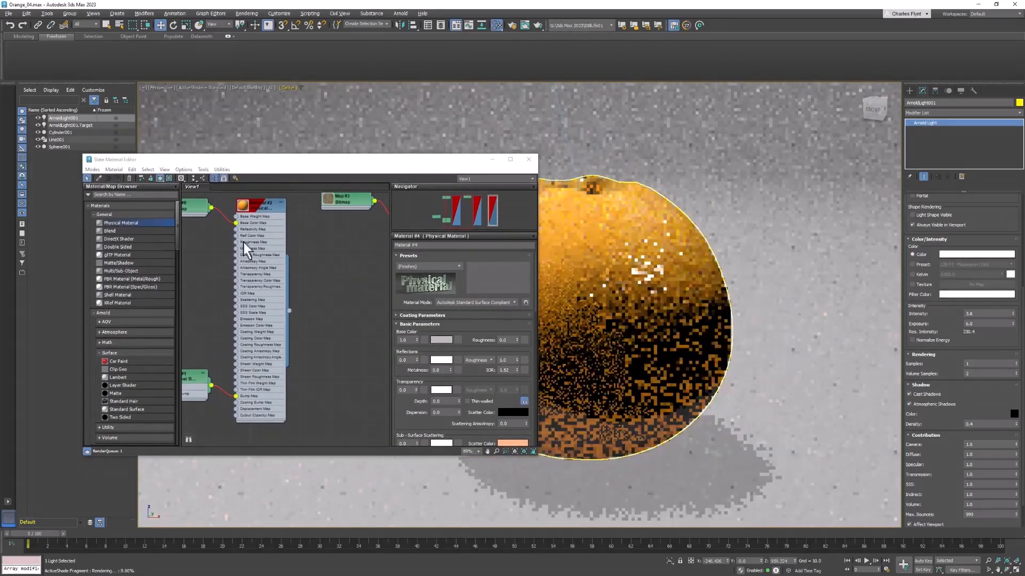
double_click(260, 206)
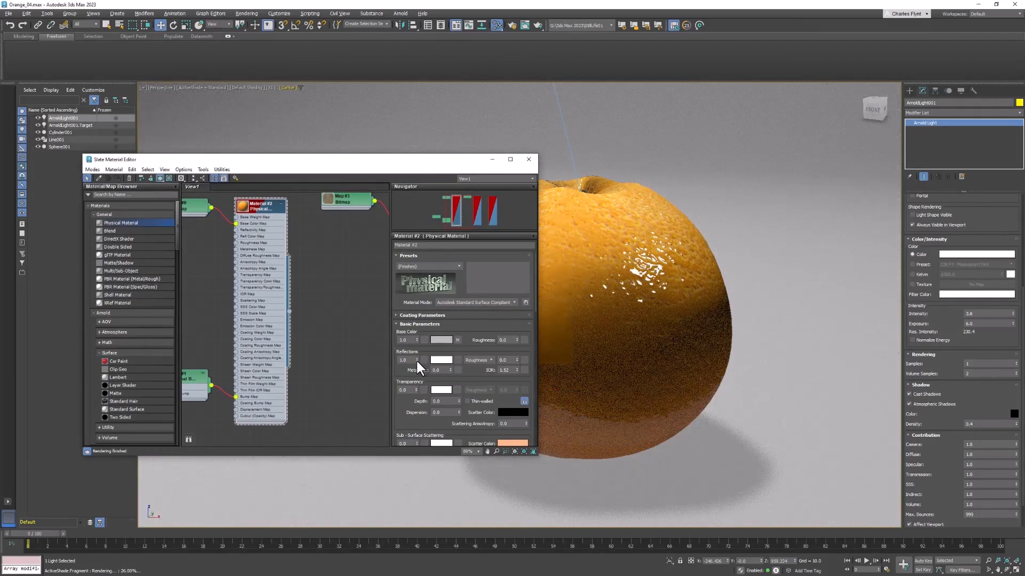
drag(417, 361, 423, 402)
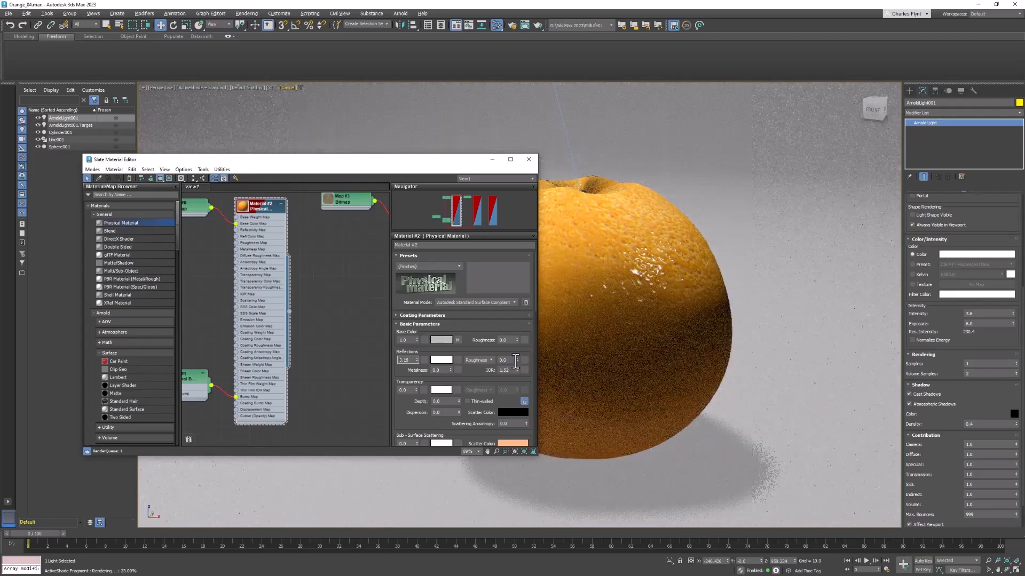
drag(516, 361, 517, 348)
drag(417, 359, 431, 354)
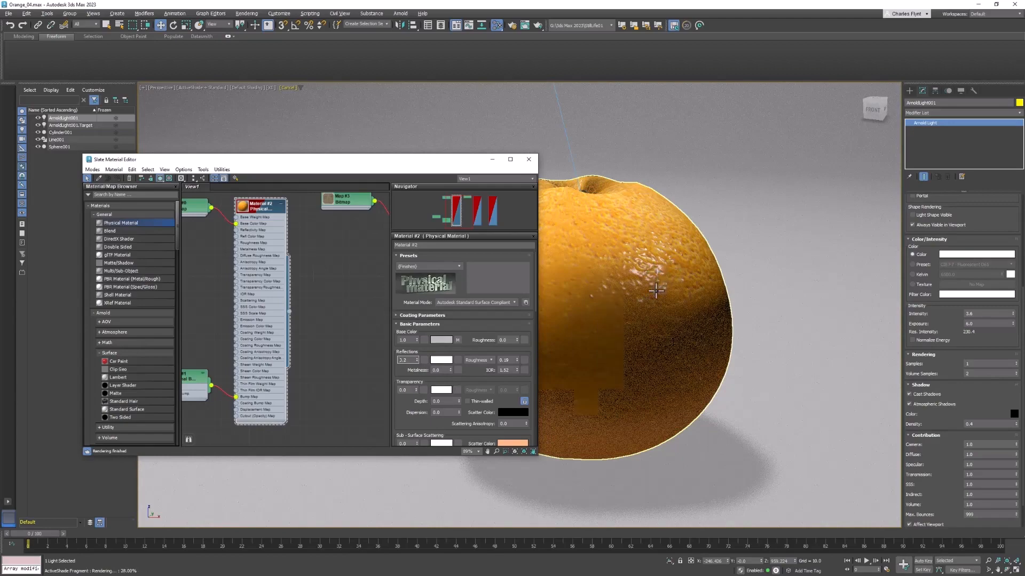
Step: Disconnect the Normal Bump node from the orange material's Bump Map input to compare the skin without it, and reconnect it
scroll(653, 292, up, 3)
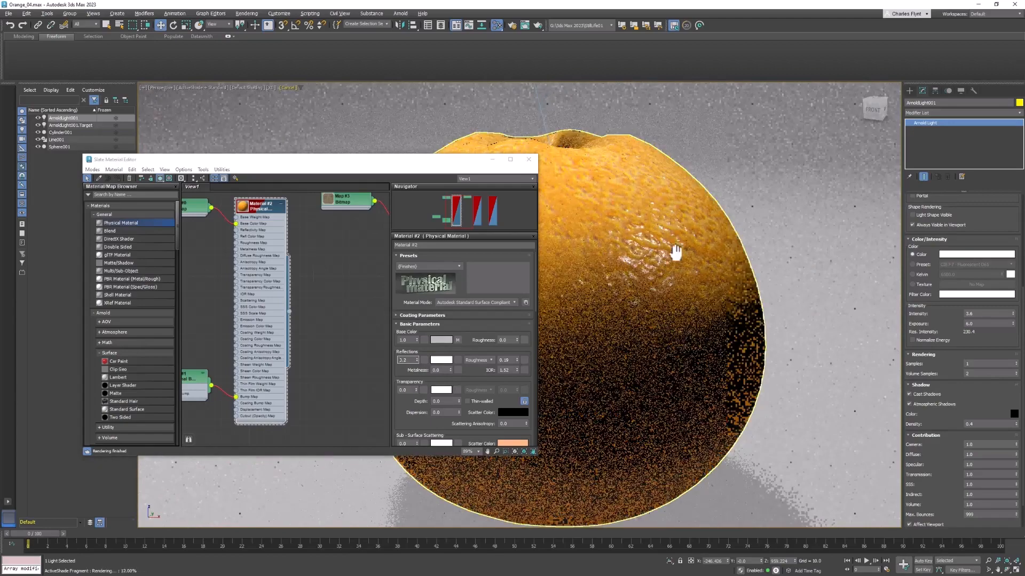
middle_drag(675, 251, 629, 199)
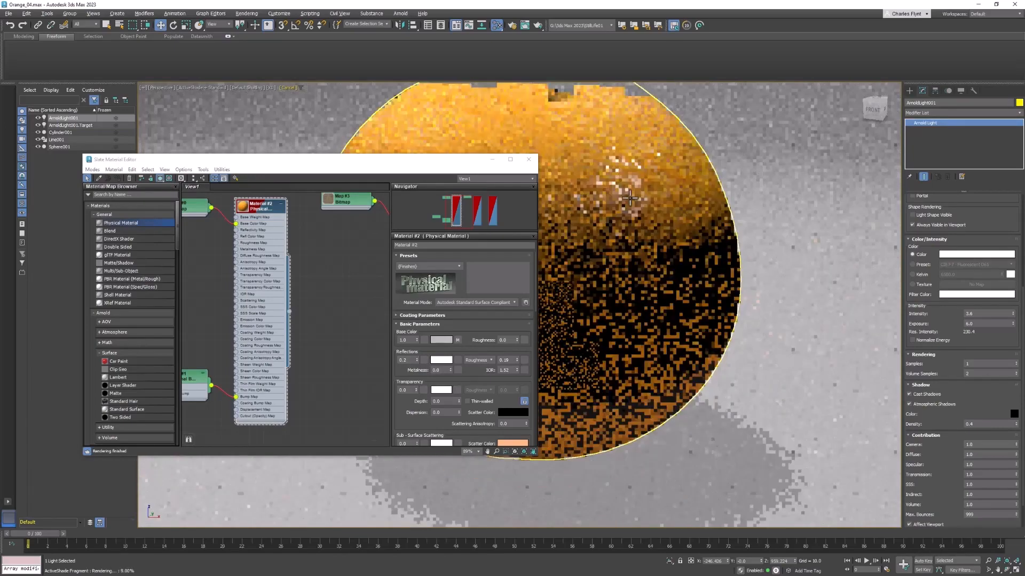
middle_drag(631, 239, 639, 309)
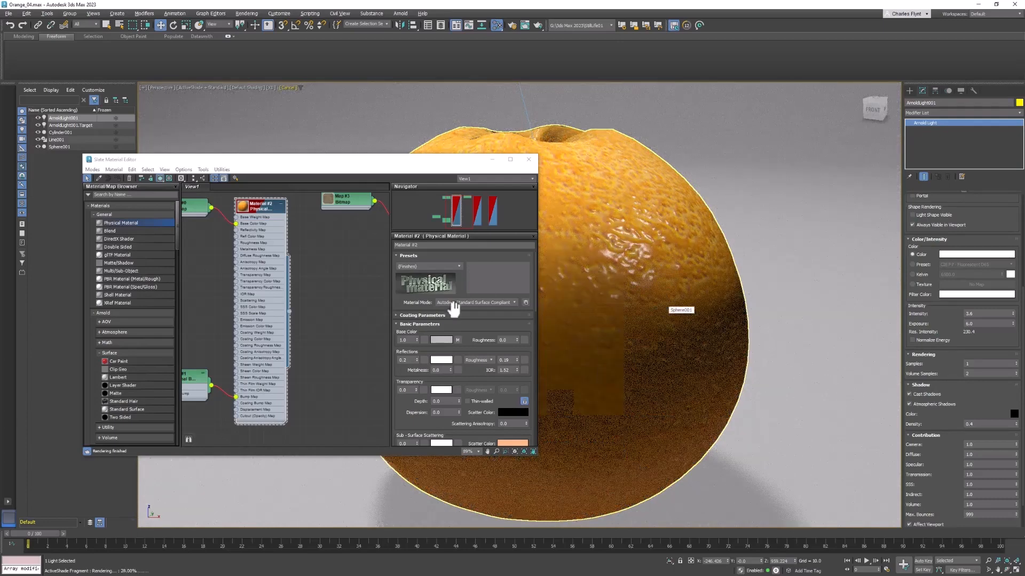
middle_drag(323, 389, 365, 384)
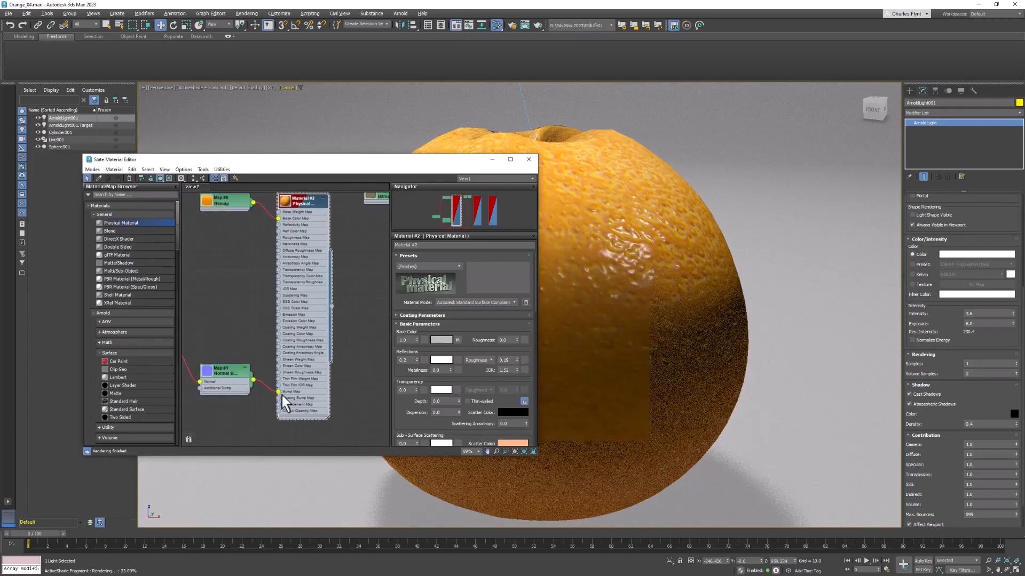
drag(279, 392, 267, 392)
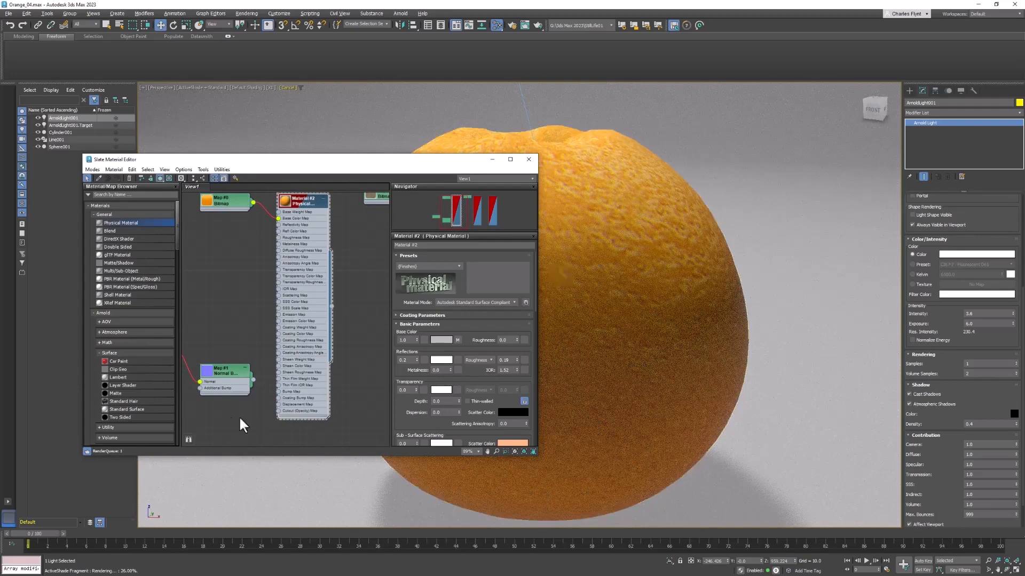
drag(281, 411, 281, 393)
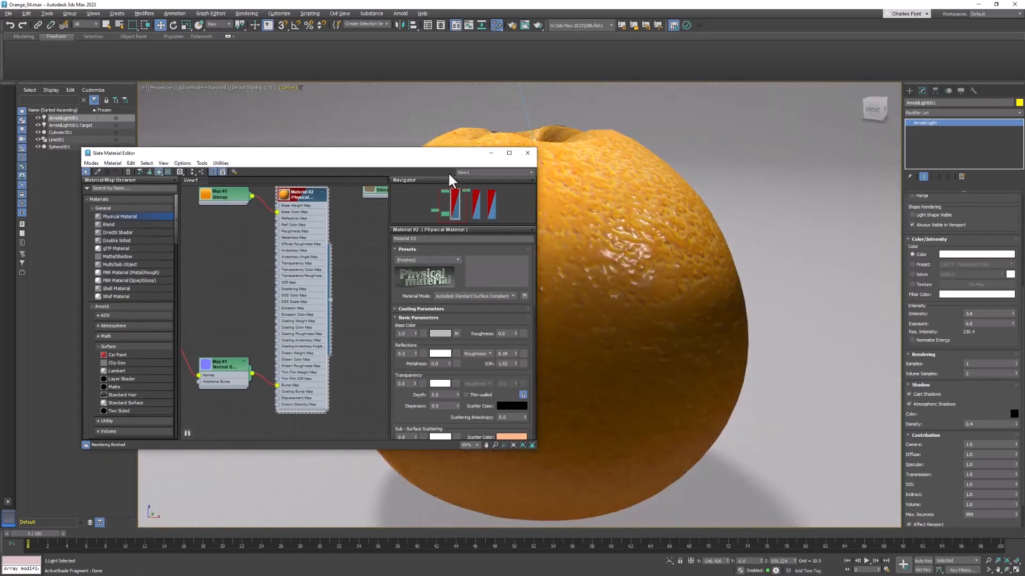
Step: Close the Slate Material Editor and add a UVW Map modifier to the orange above TurboSmooth
click(527, 153)
scroll(580, 215, down, 6)
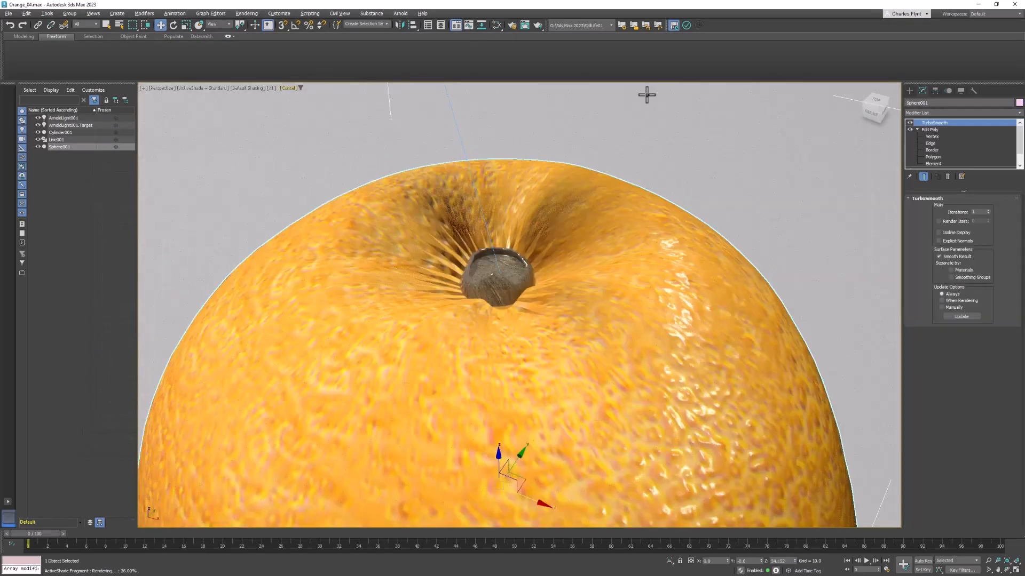
click(915, 129)
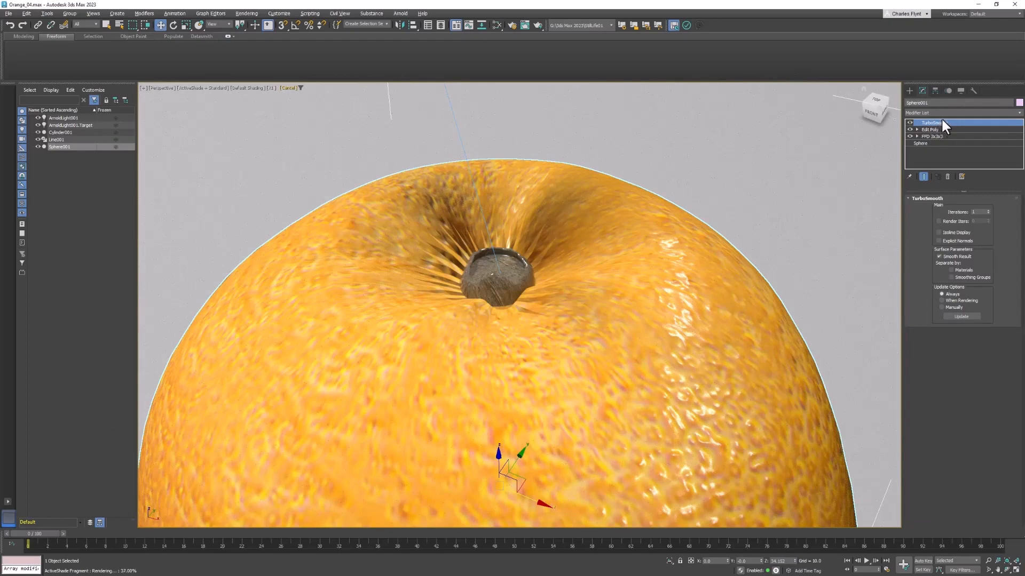
click(942, 112)
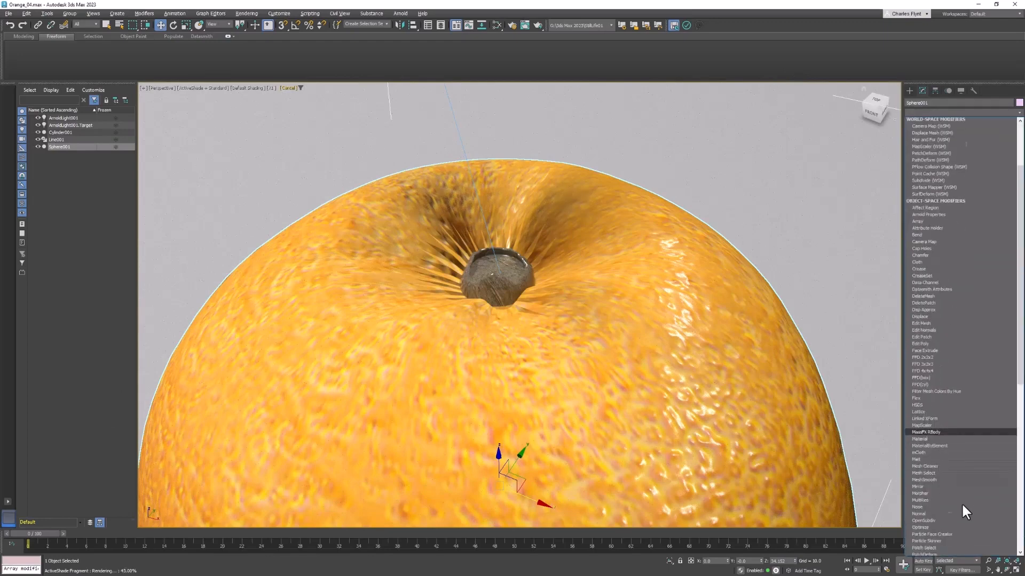
scroll(962, 502, down, 10)
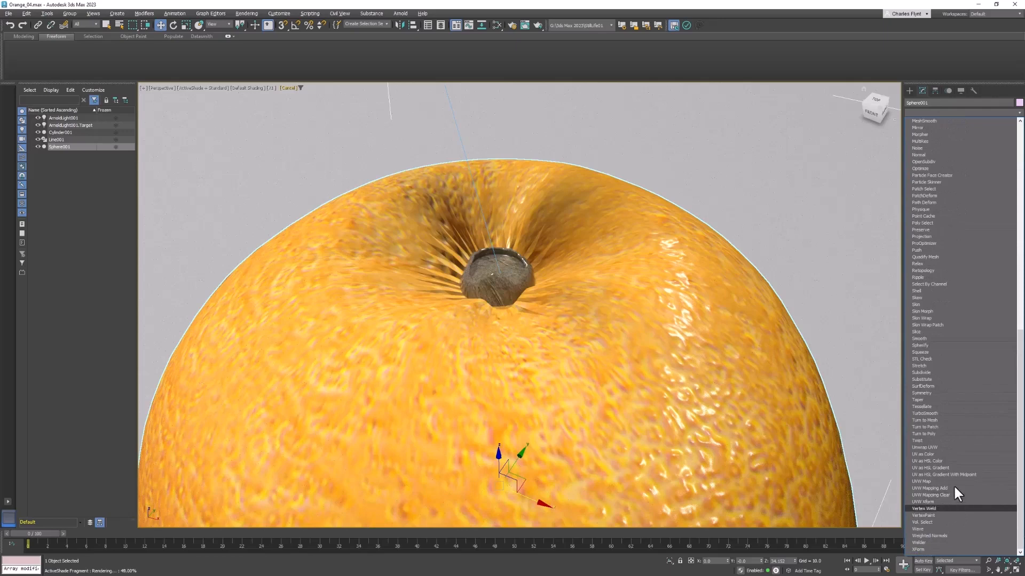
click(954, 481)
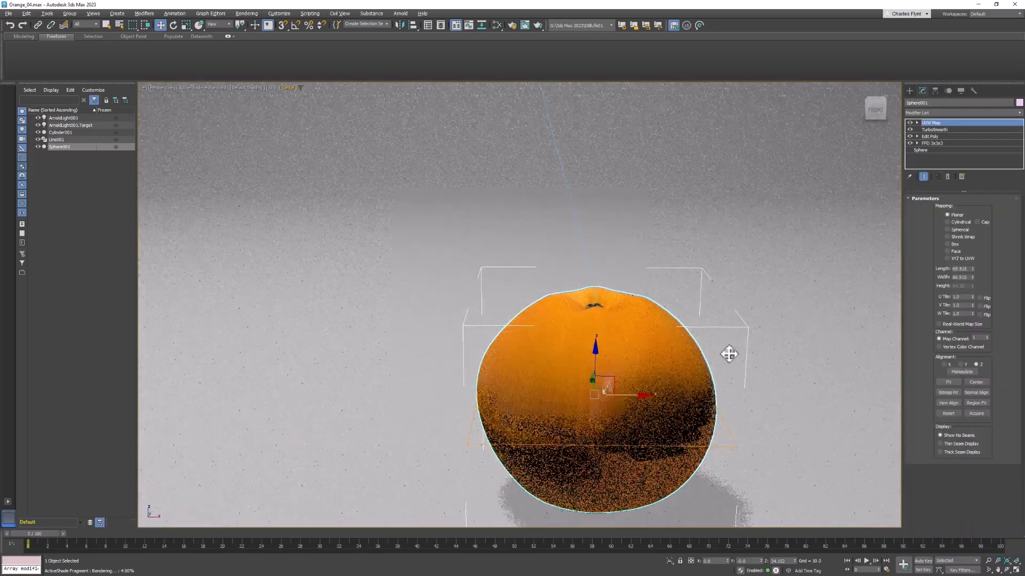
Step: Switch the orange's UVW Map to Spherical mapping and inspect the skin texture around the fruit
click(947, 229)
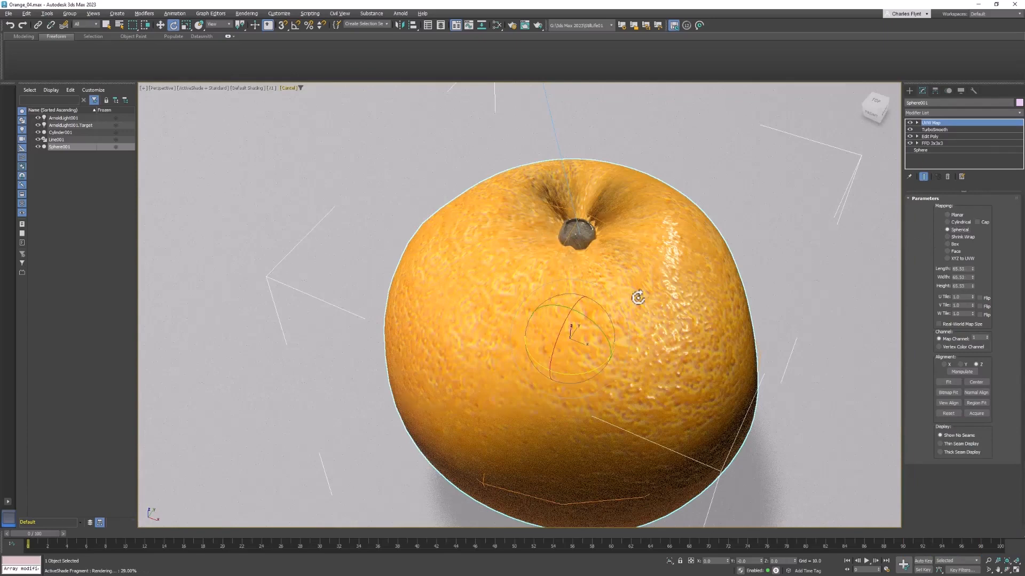
mouse_move(631, 295)
mouse_down()
mouse_move(627, 309)
mouse_move(614, 304)
mouse_up()
alt+middle_drag(613, 304, 605, 283)
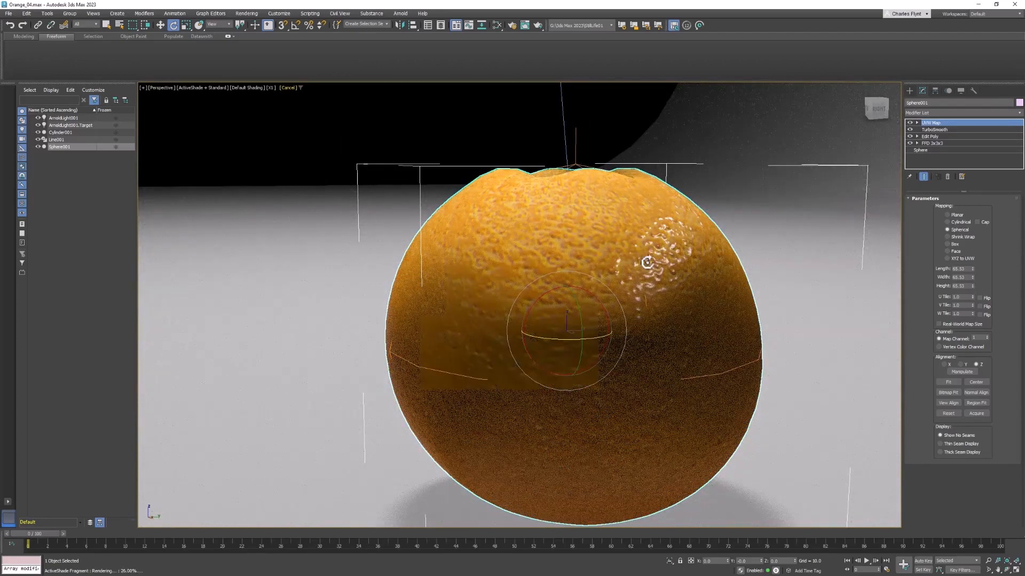
alt+middle_drag(626, 265, 634, 277)
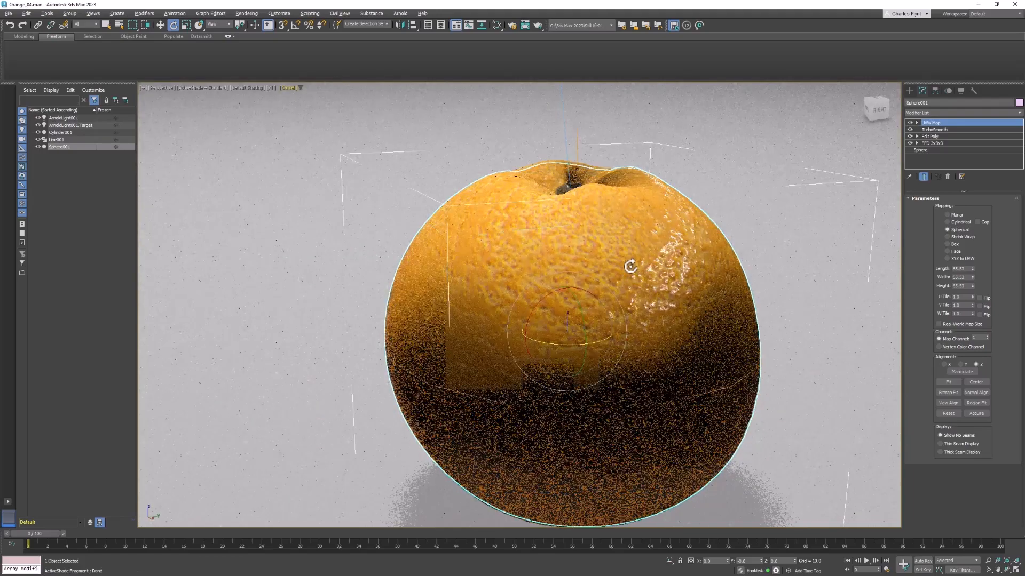
Step: Rotate the gizmo of the orange's UVW Map modifier to reorient the spherical mapping, and exit gizmo editing
click(917, 123)
click(932, 130)
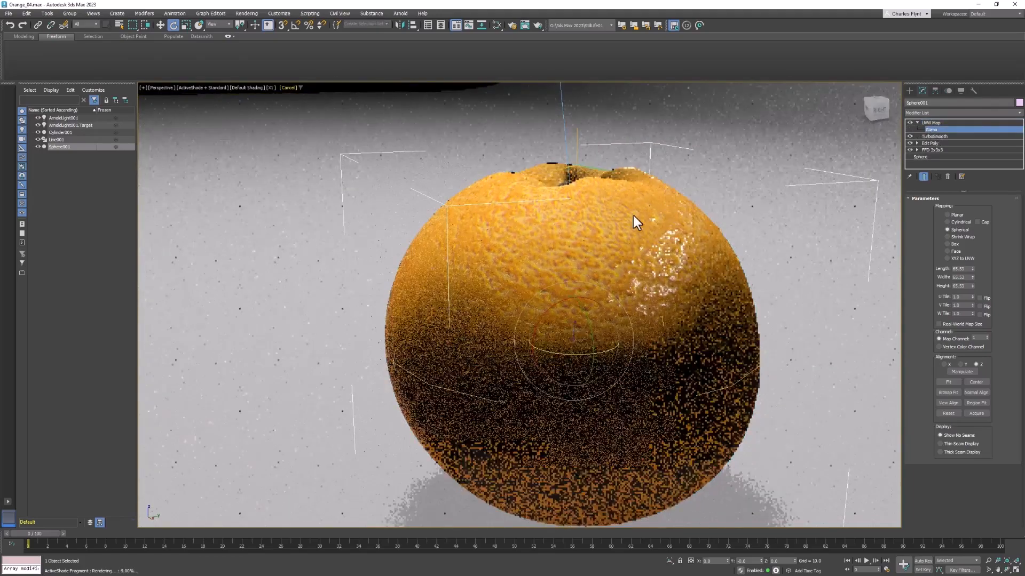
drag(548, 313, 595, 341)
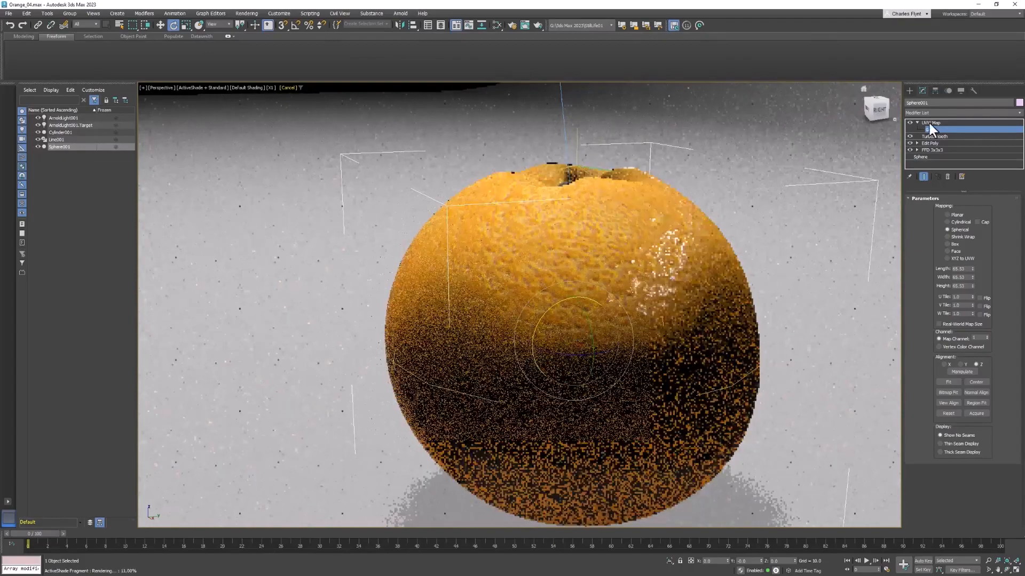
click(931, 123)
click(917, 123)
alt+middle_drag(640, 234, 615, 327)
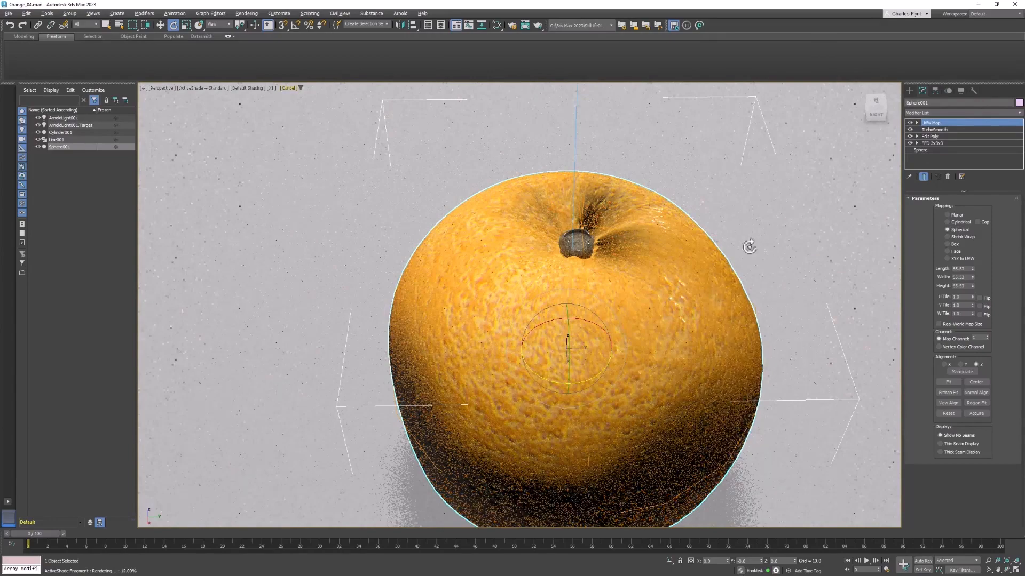
Step: Toggle the orange's UVW Map modifier off and on to compare the skin texture around the stem
click(909, 123)
click(909, 122)
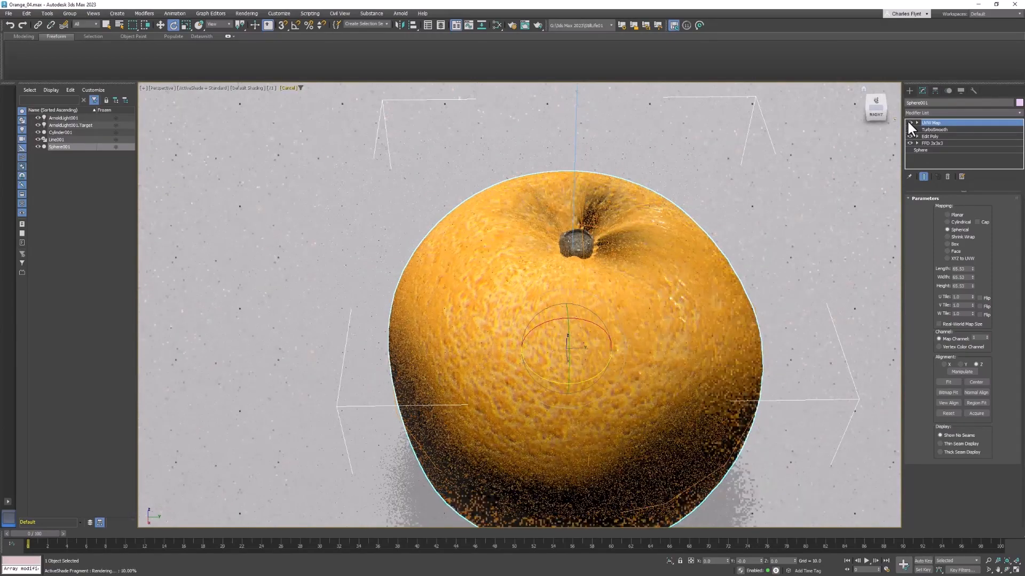
click(909, 123)
click(909, 122)
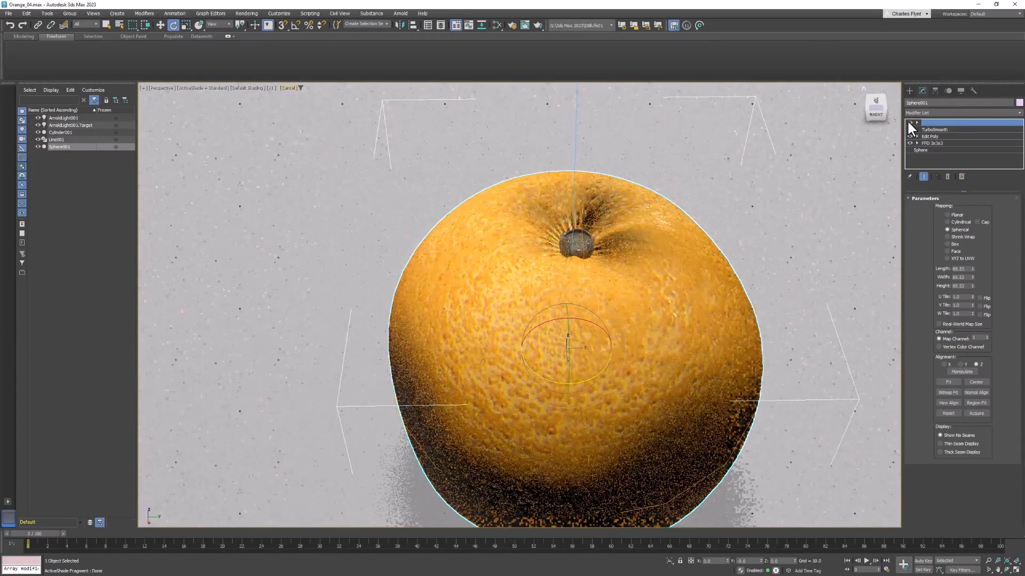
Step: Add an Edit Poly modifier to the orange above UVW Map
alt+middle_drag(631, 361, 647, 349)
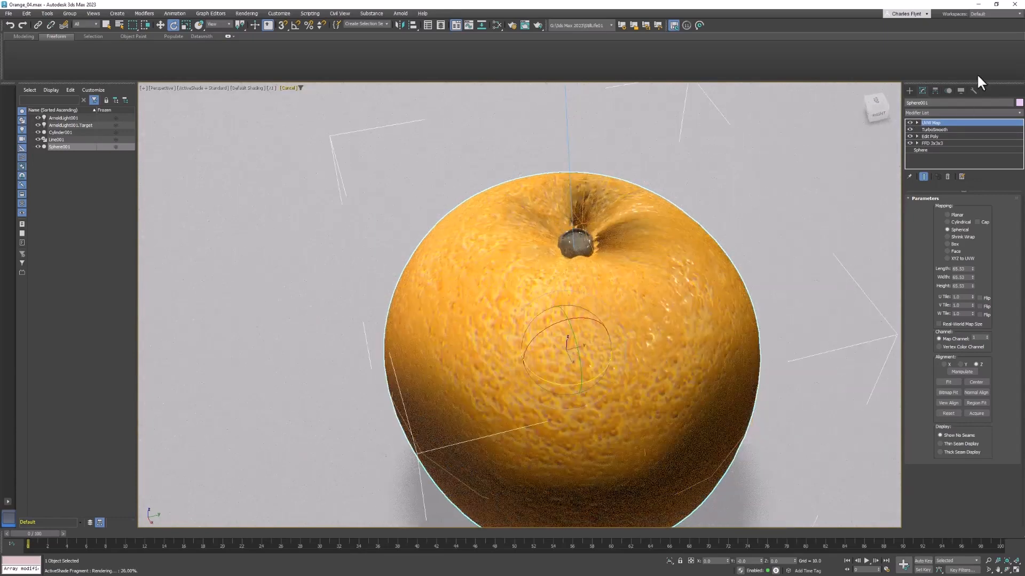
click(948, 112)
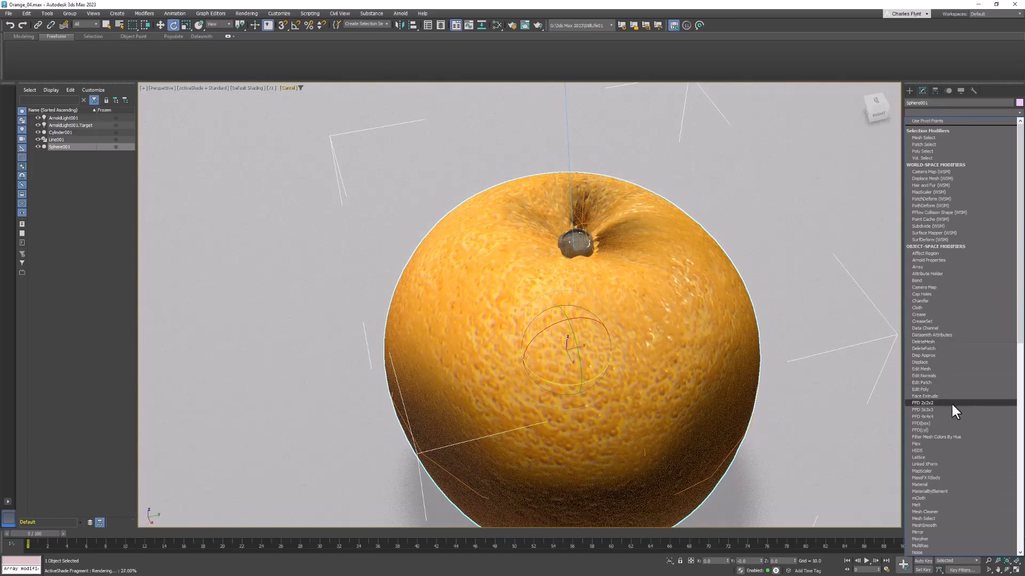
click(943, 389)
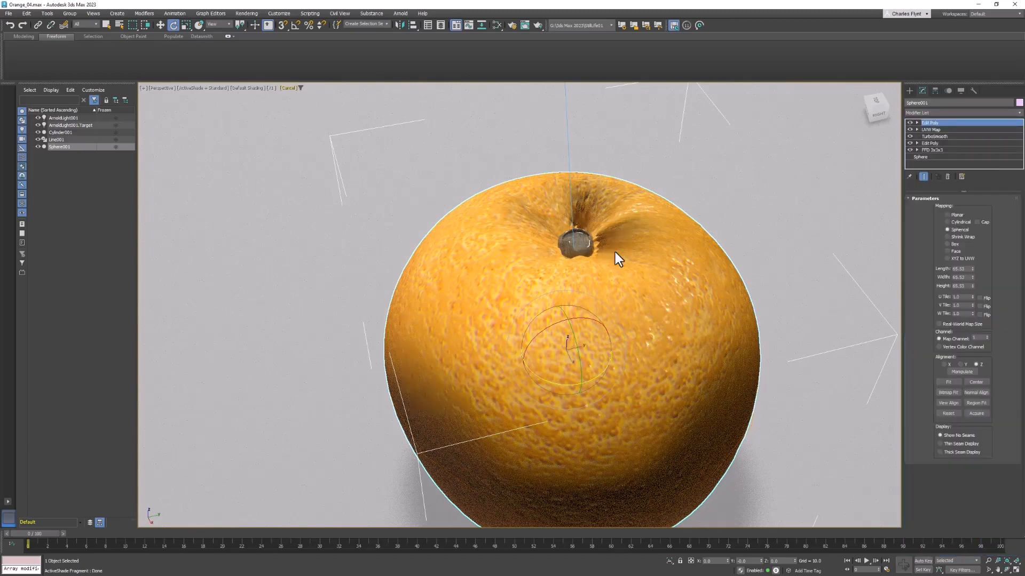
Step: Select the stem and adjust the reflection weight and roughness of its Physical Material in the Slate Material Editor, closing the editor when done
click(581, 243)
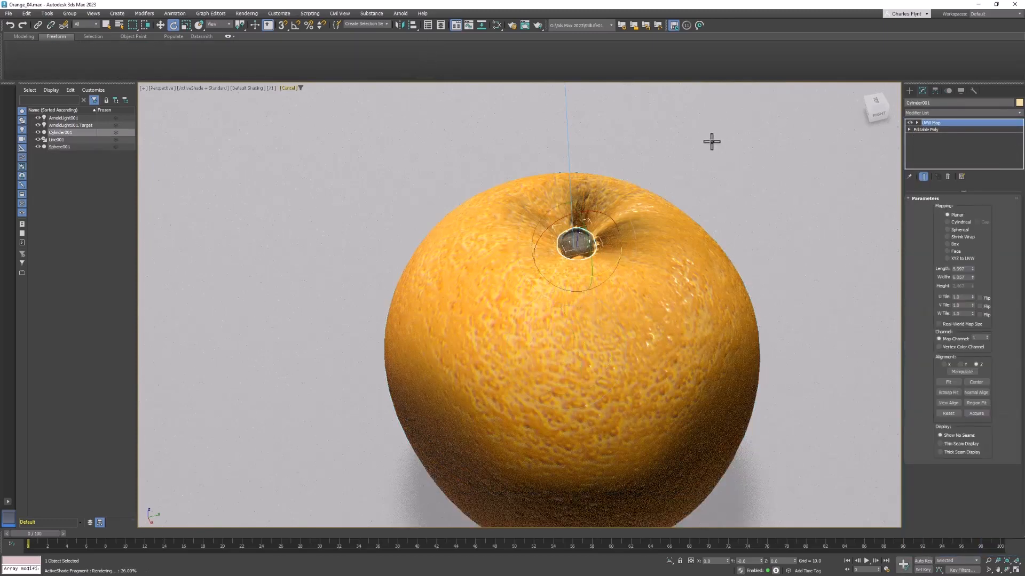
click(495, 24)
key(m)
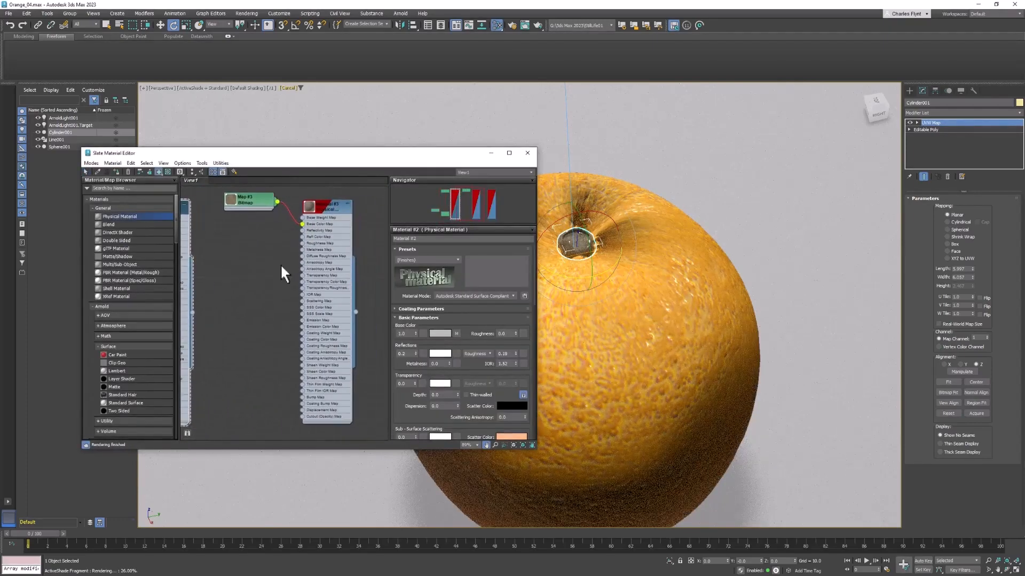
double_click(328, 204)
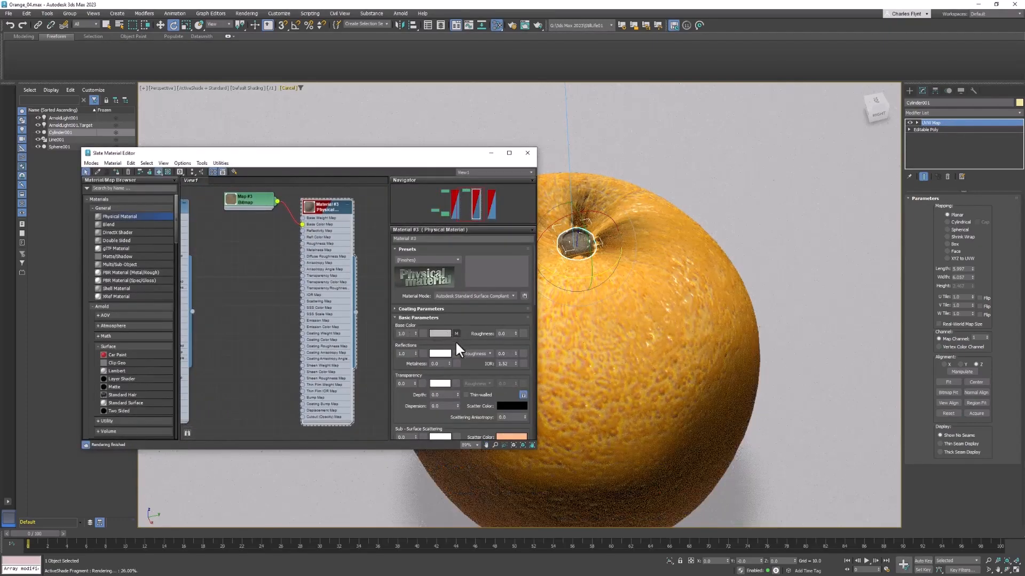
right_click(415, 354)
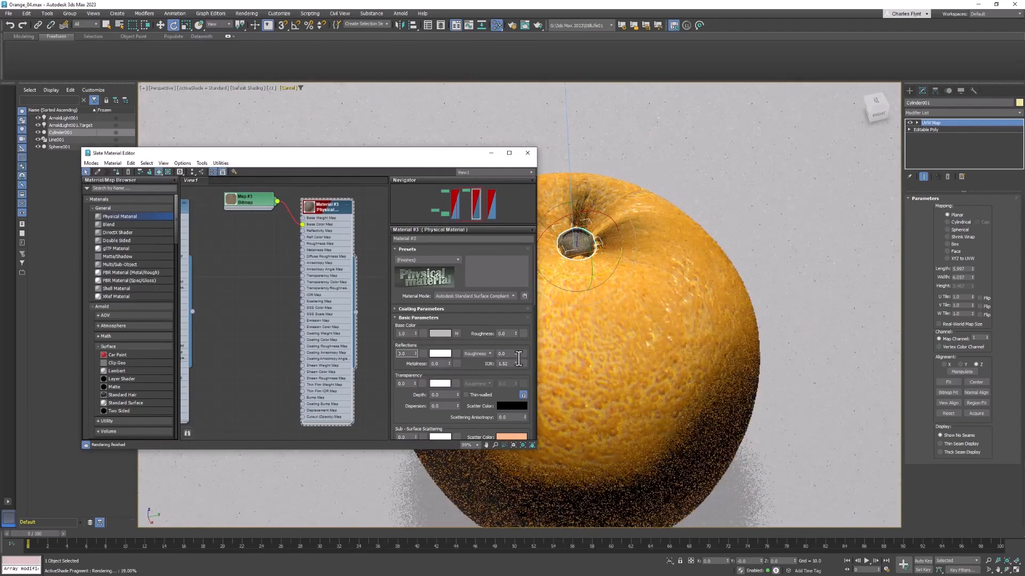
drag(516, 355, 526, 146)
click(527, 153)
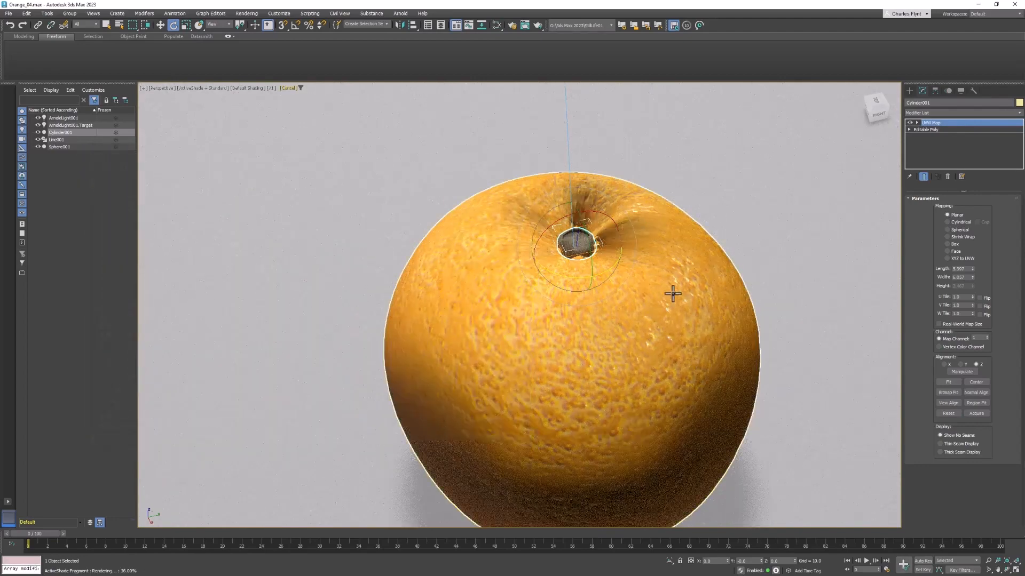
Step: Turn off Arnold ActiveShade in the Perspective viewport
alt+middle_drag(649, 381, 641, 283)
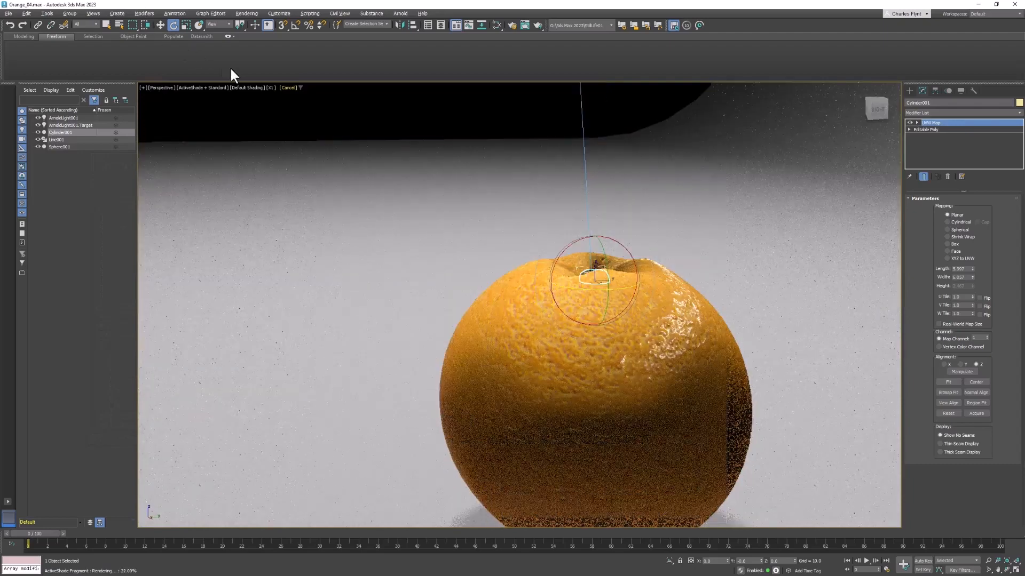
click(204, 88)
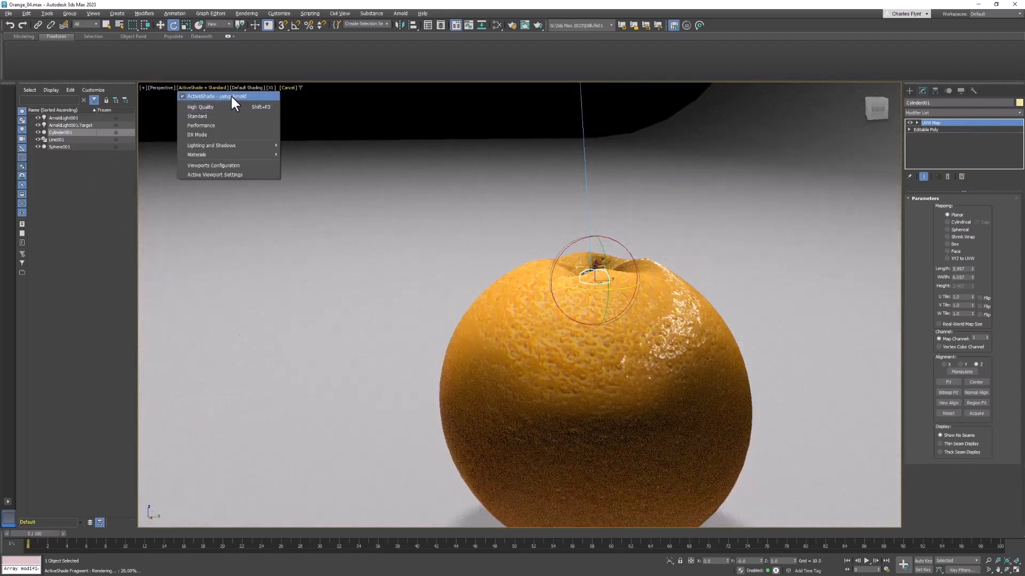
click(231, 96)
Step: Frame the orange from a low front angle in the Perspective view and render the frame
mouse_move(643, 442)
alt+middle_down()
mouse_move(659, 425)
mouse_move(681, 426)
mouse_move(638, 356)
mouse_move(631, 373)
mouse_move(636, 360)
alt+middle_up()
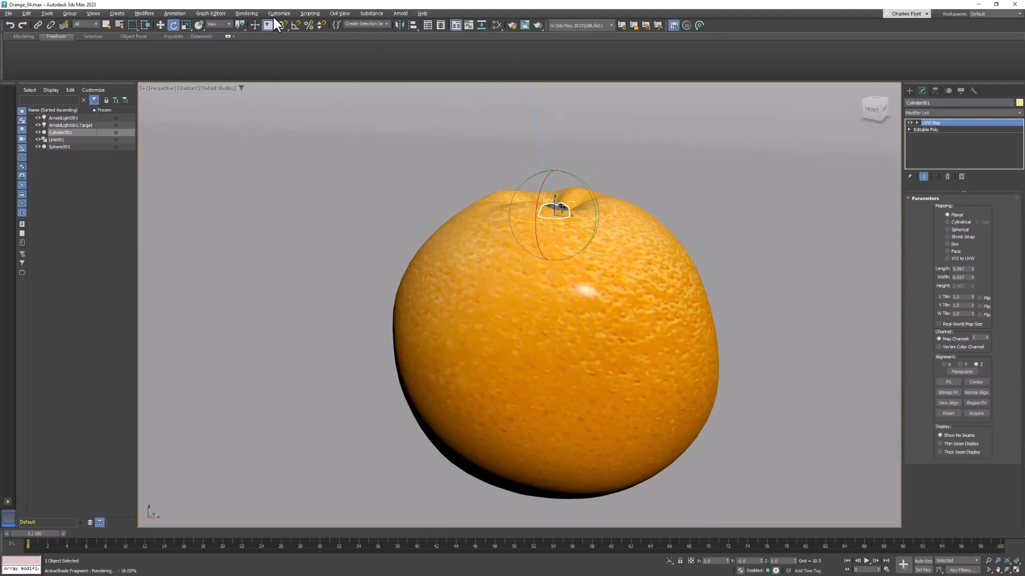
click(243, 13)
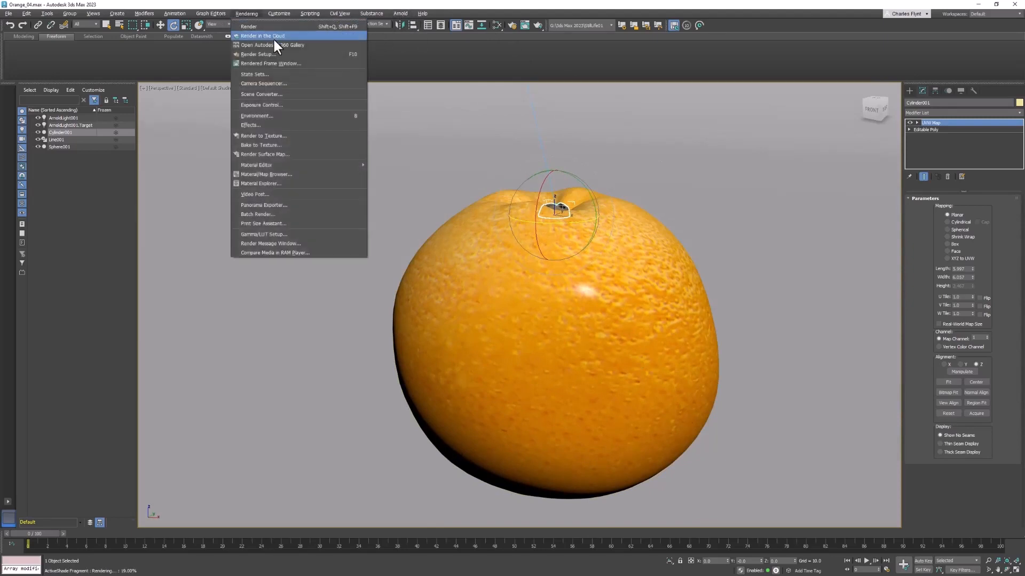
click(261, 25)
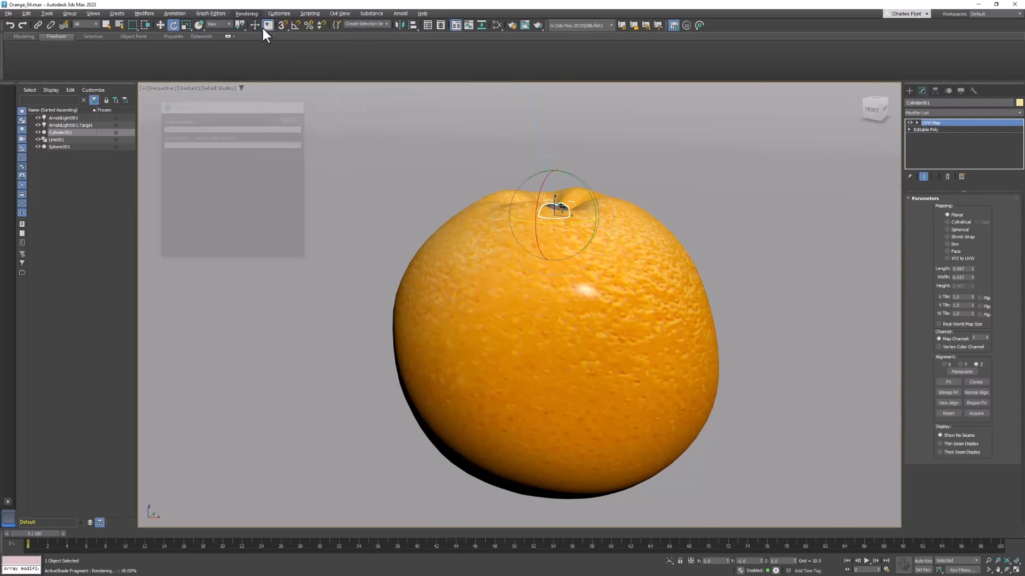
drag(373, 114, 454, 105)
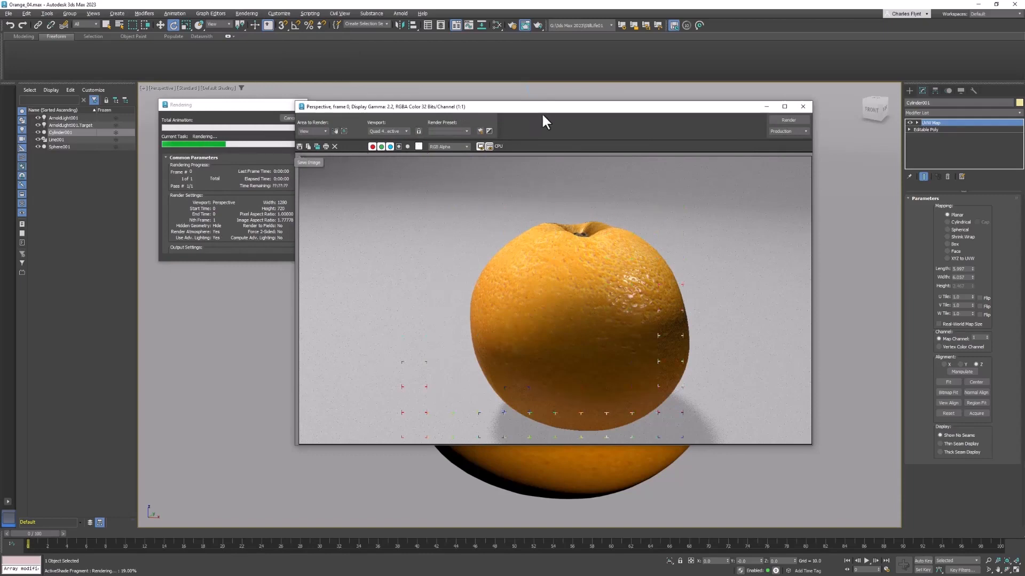
Step: Save the rendered image to the images folder as the JPEG file orange01 at quality 100
click(300, 147)
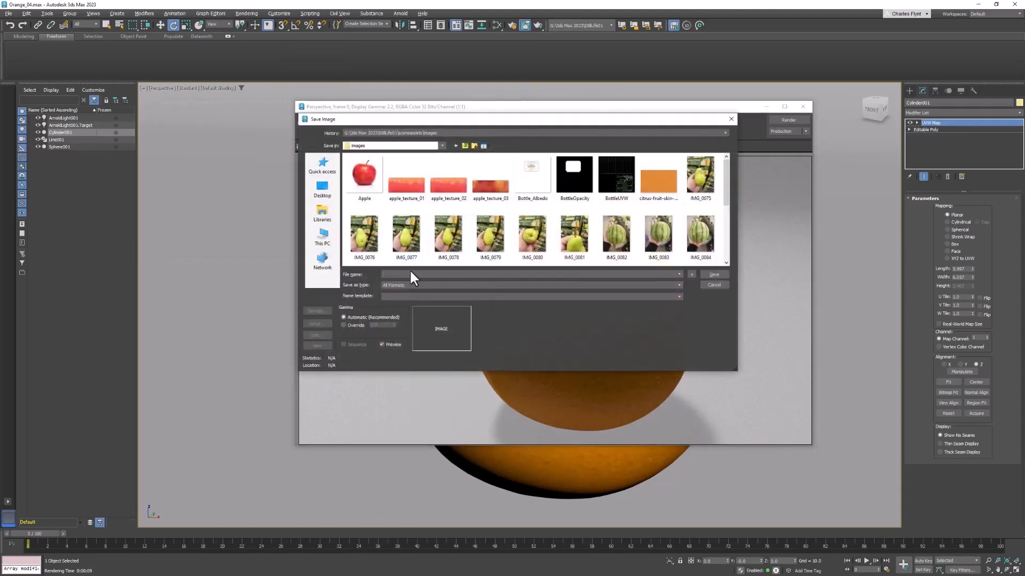
text(orange01)
click(511, 285)
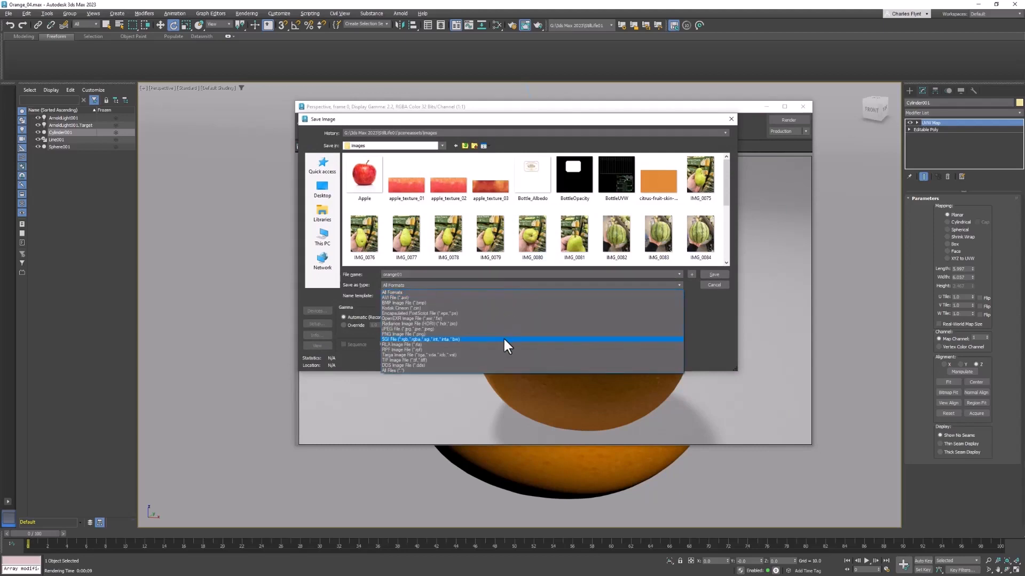
click(508, 329)
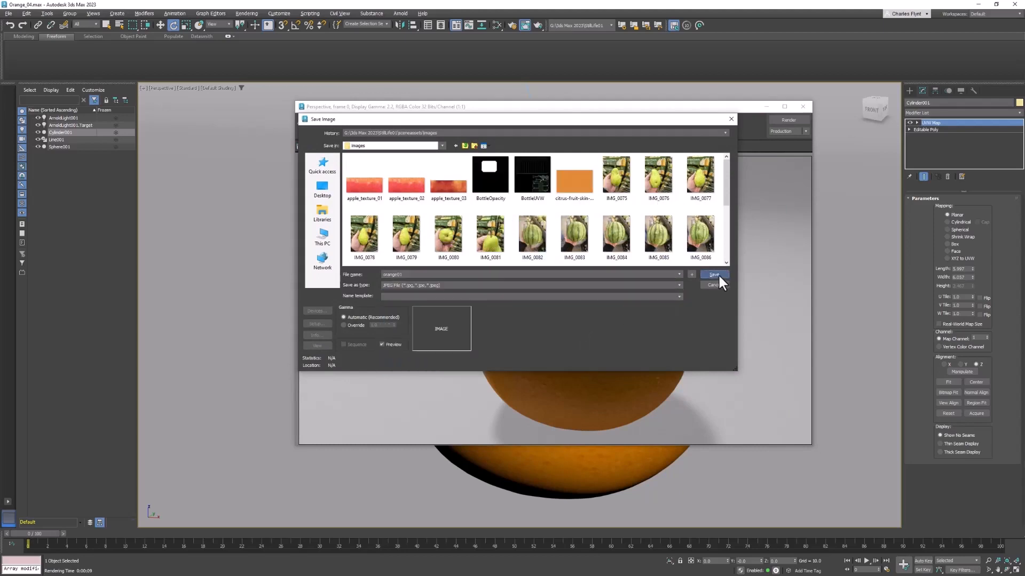
click(715, 275)
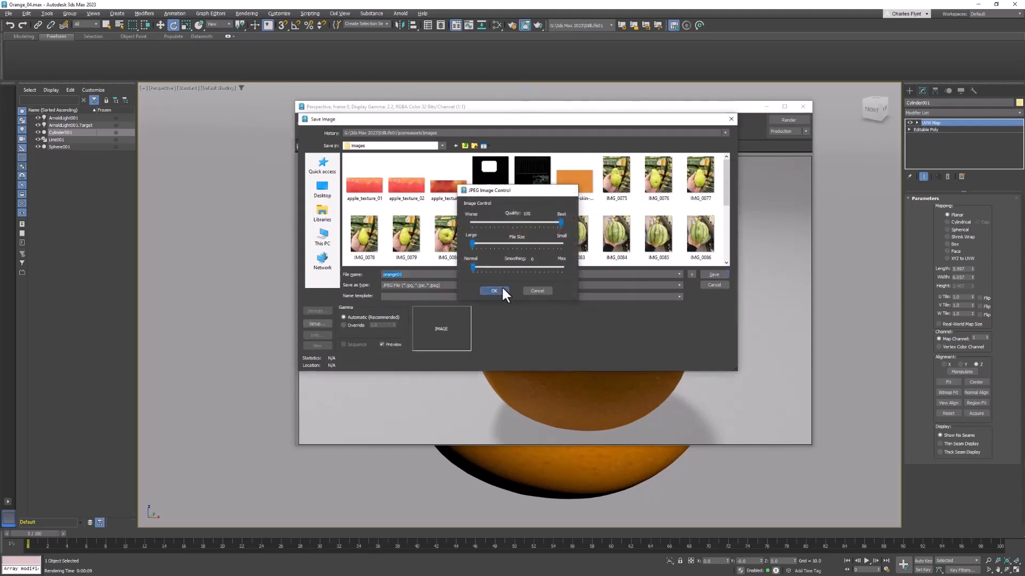
click(499, 290)
drag(733, 110, 706, 115)
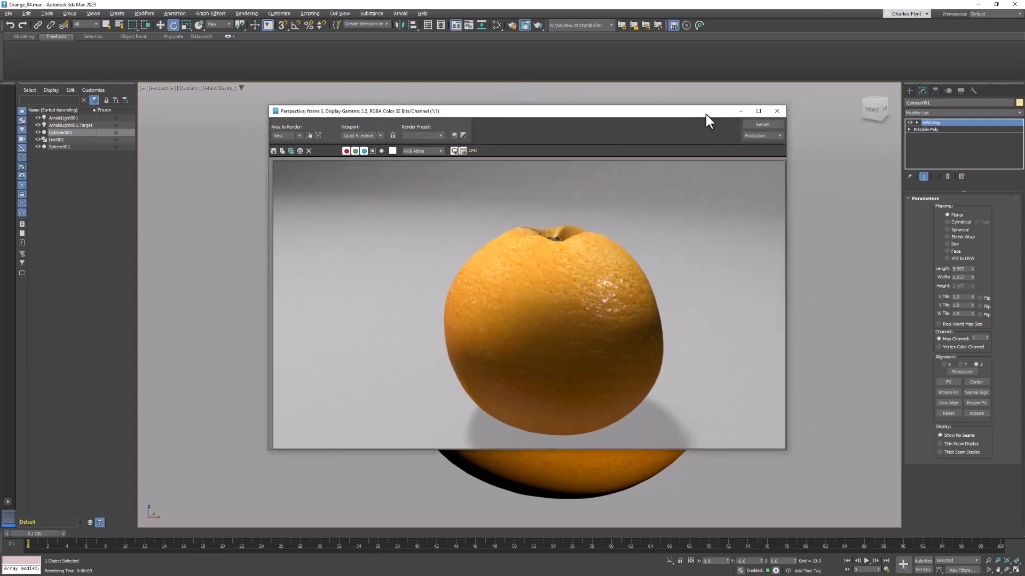